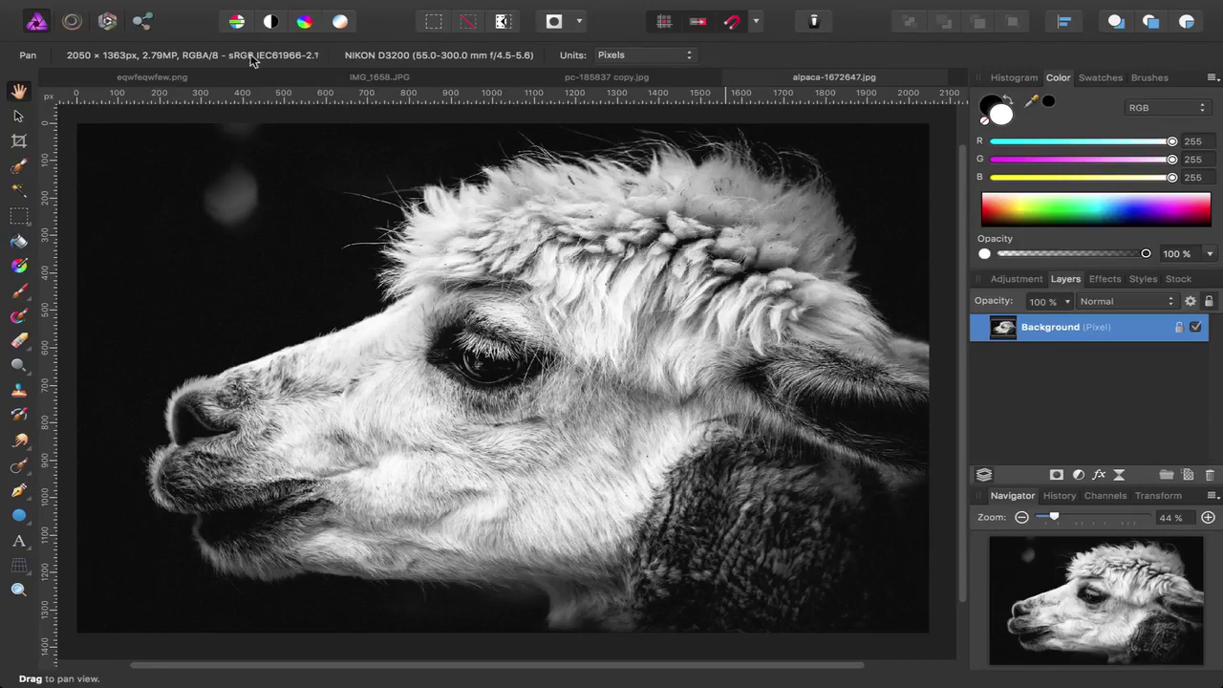
# - Look through the four open images: the smiley face, the hooded portrait, the computer with mug and the alpaca
pyautogui.click(175, 75)
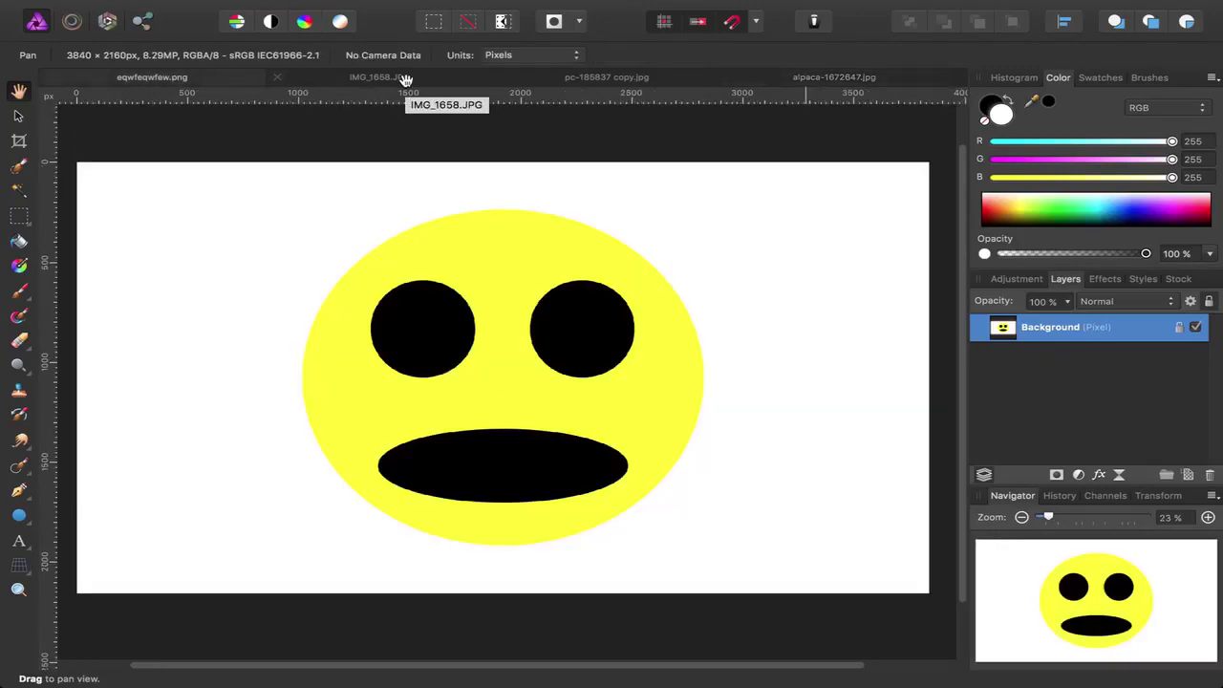
pyautogui.click(405, 76)
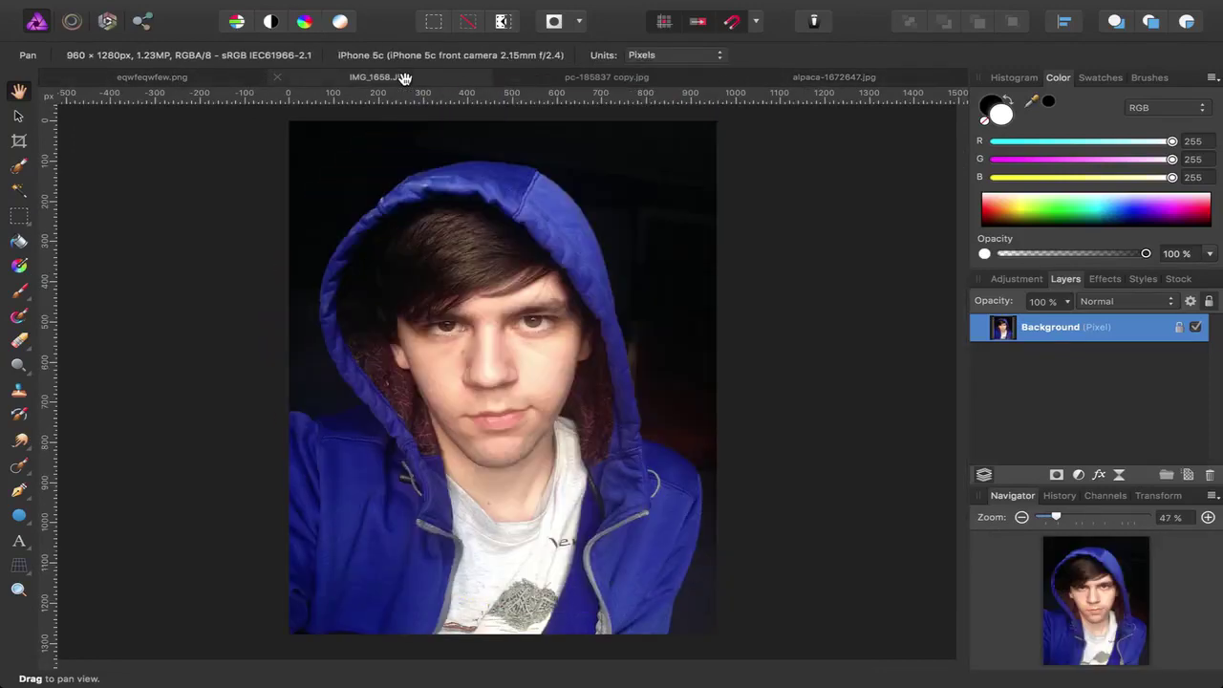
pyautogui.click(629, 81)
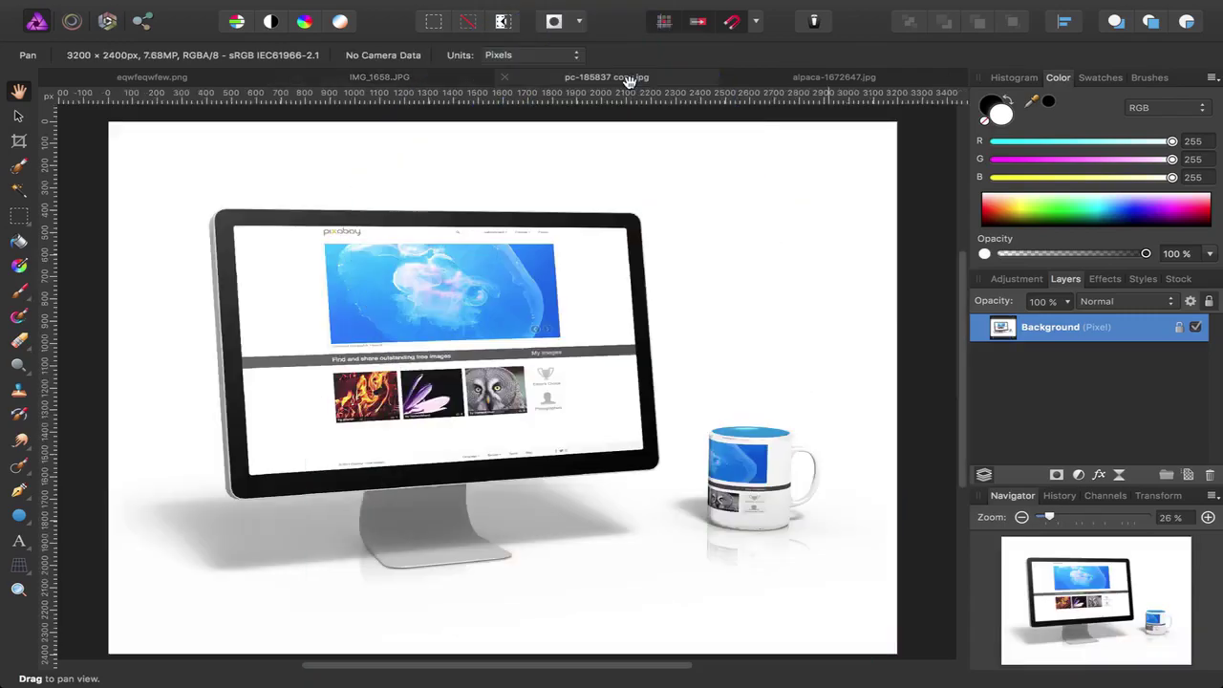
pyautogui.click(825, 80)
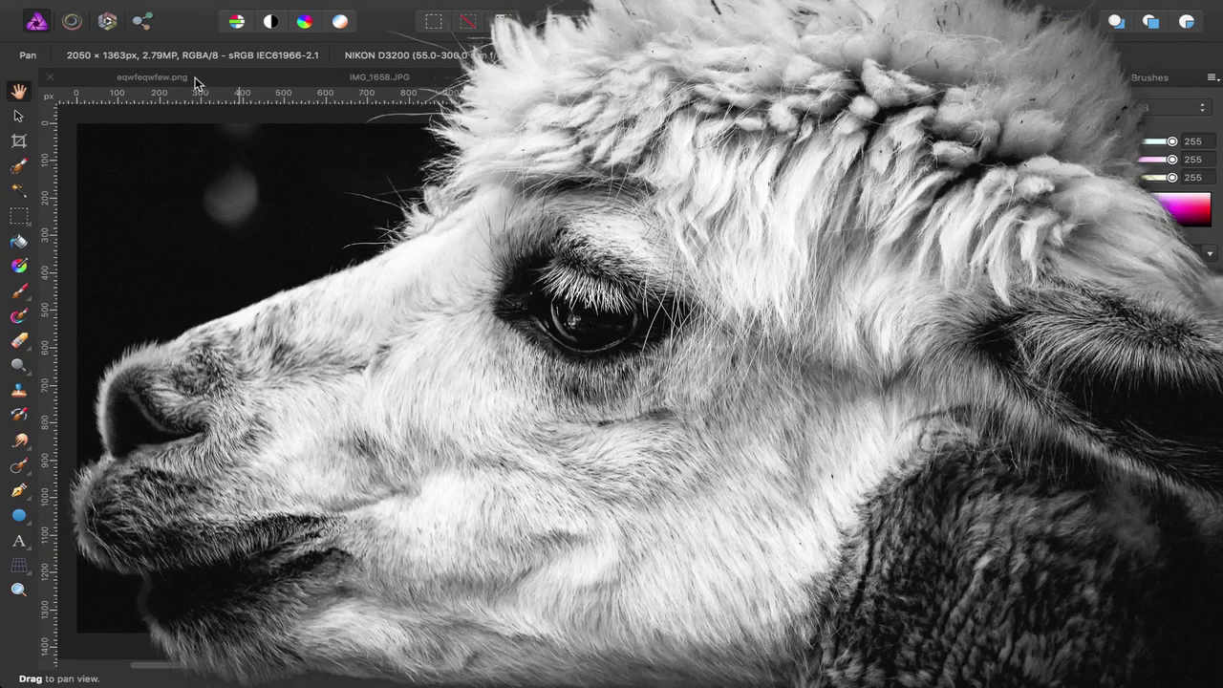
# - In eqwfeqwfew.png, select the whole yellow face using the Selection Brush at a width of 394 px
pyautogui.click(196, 83)
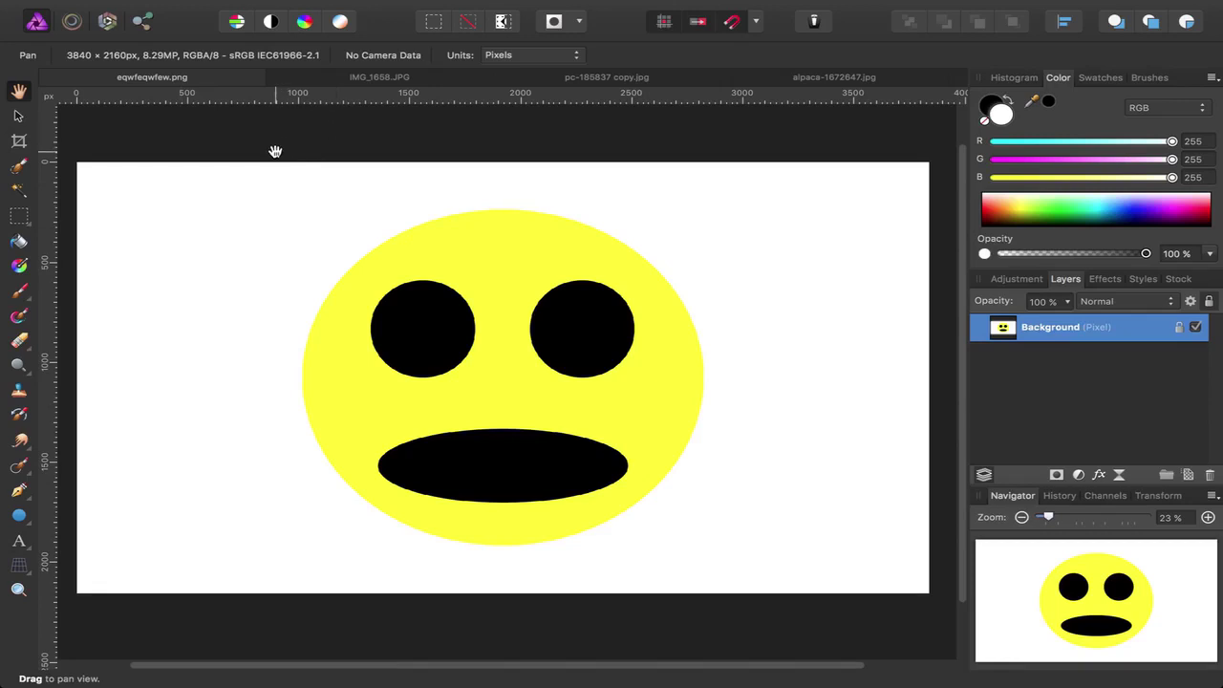
pyautogui.click(18, 166)
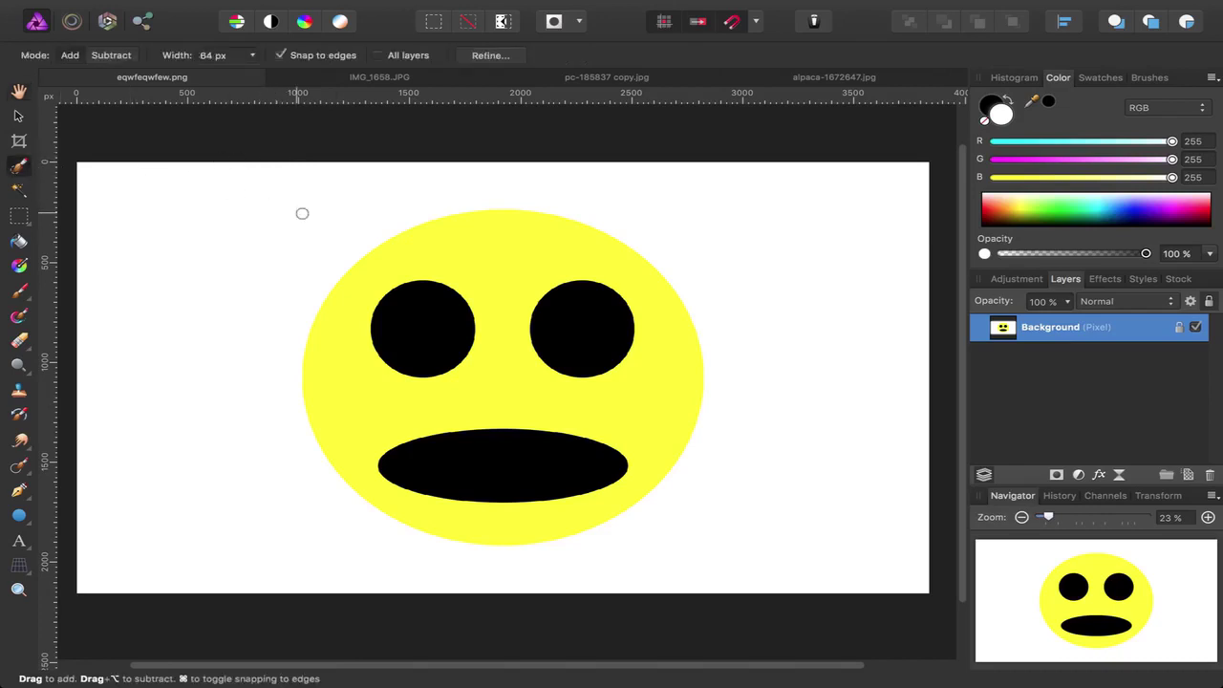
pyautogui.press(']')
pyautogui.press(']')
pyautogui.press(']')
pyautogui.press(']')
pyautogui.press(']')
pyautogui.press(']')
pyautogui.press(']')
pyautogui.press(']')
pyautogui.press(']')
pyautogui.press(']')
pyautogui.moveTo(514, 300)
pyautogui.mouseDown()
pyautogui.moveTo(472, 412)
pyautogui.moveTo(568, 333)
pyautogui.moveTo(429, 328)
pyautogui.moveTo(563, 274)
pyautogui.mouseUp()
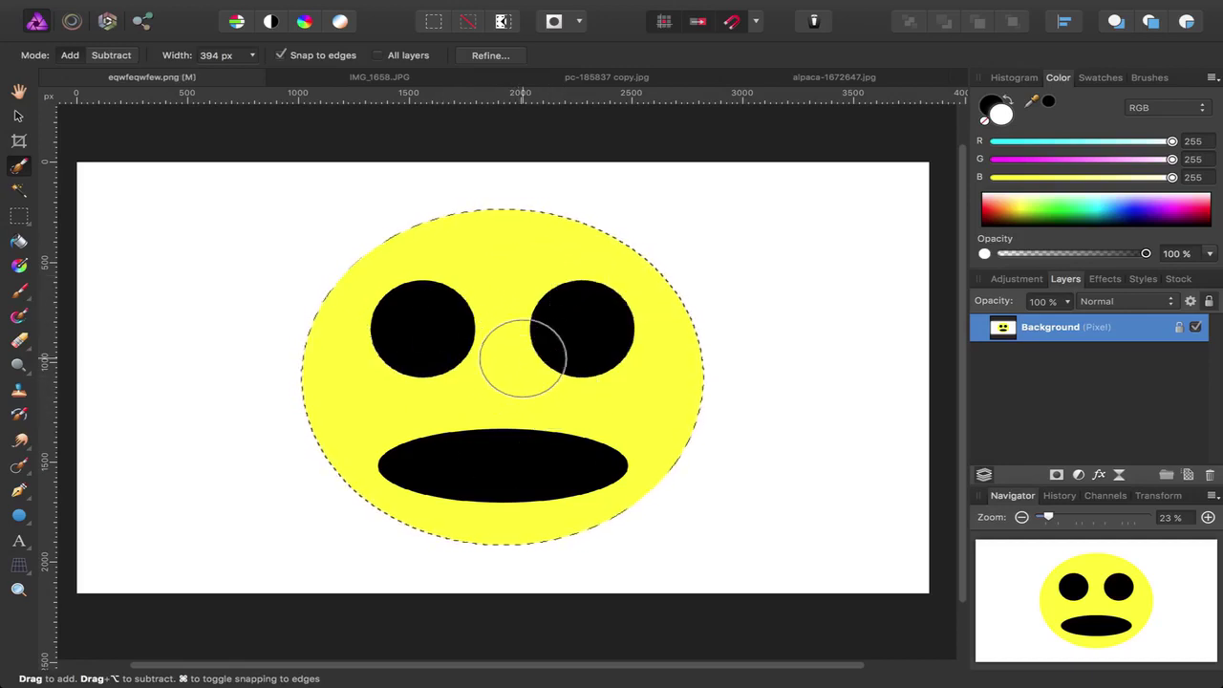
pyautogui.click(653, 298)
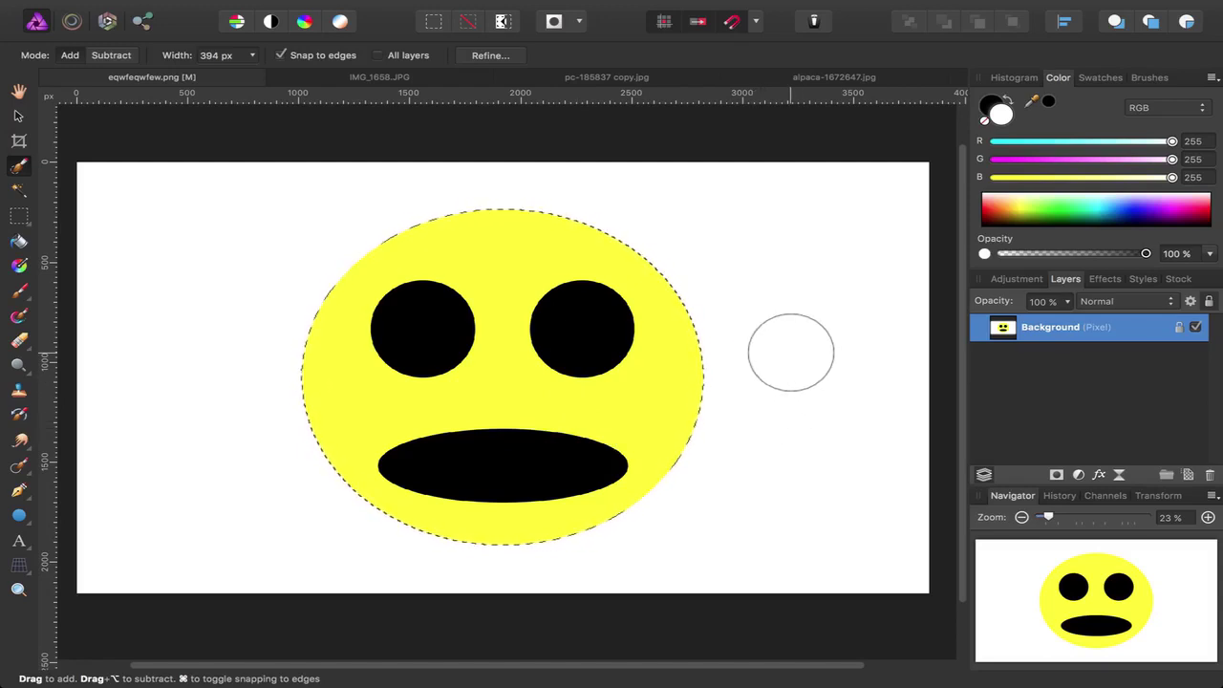
# - Copy the selected face onto its own layer and delete the original Background layer beneath it
pyautogui.press('super+j')
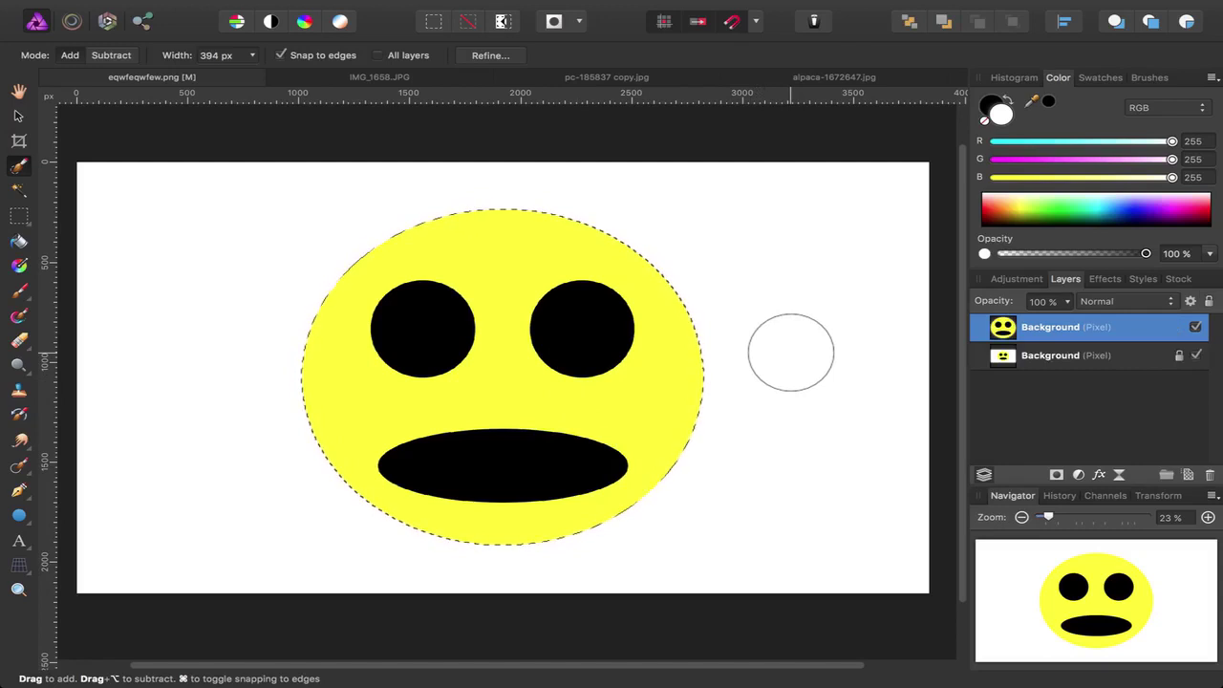
pyautogui.click(1085, 356)
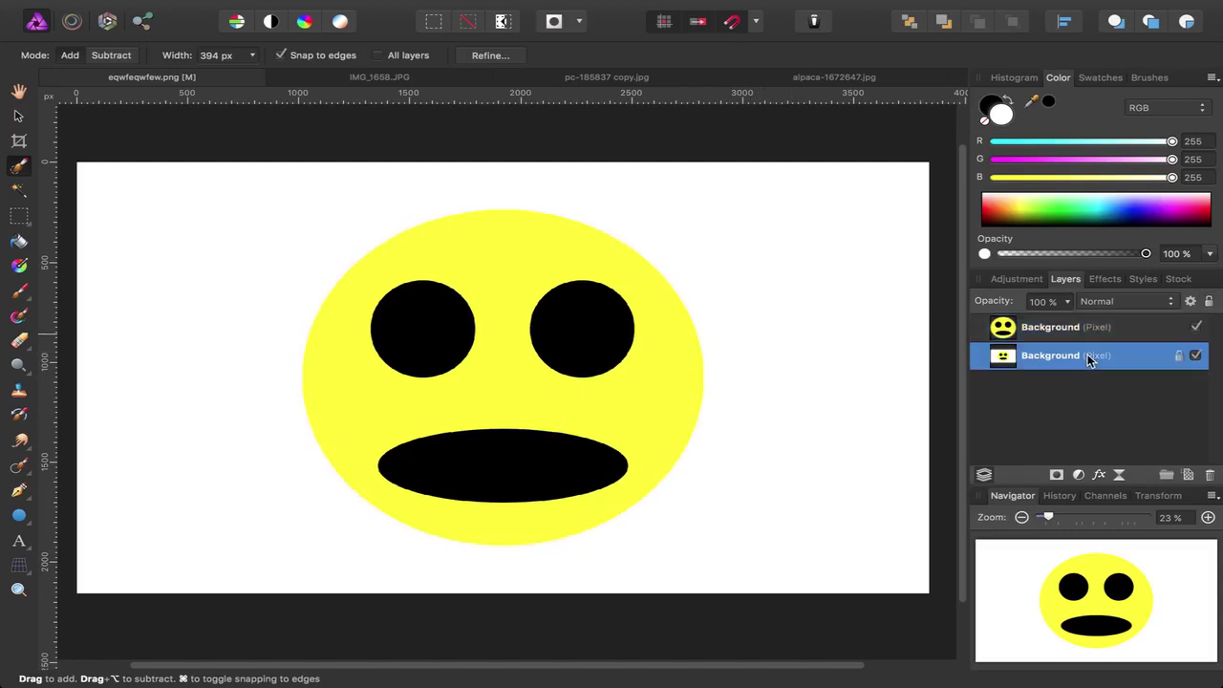
pyautogui.click(1208, 302)
pyautogui.press('Delete')
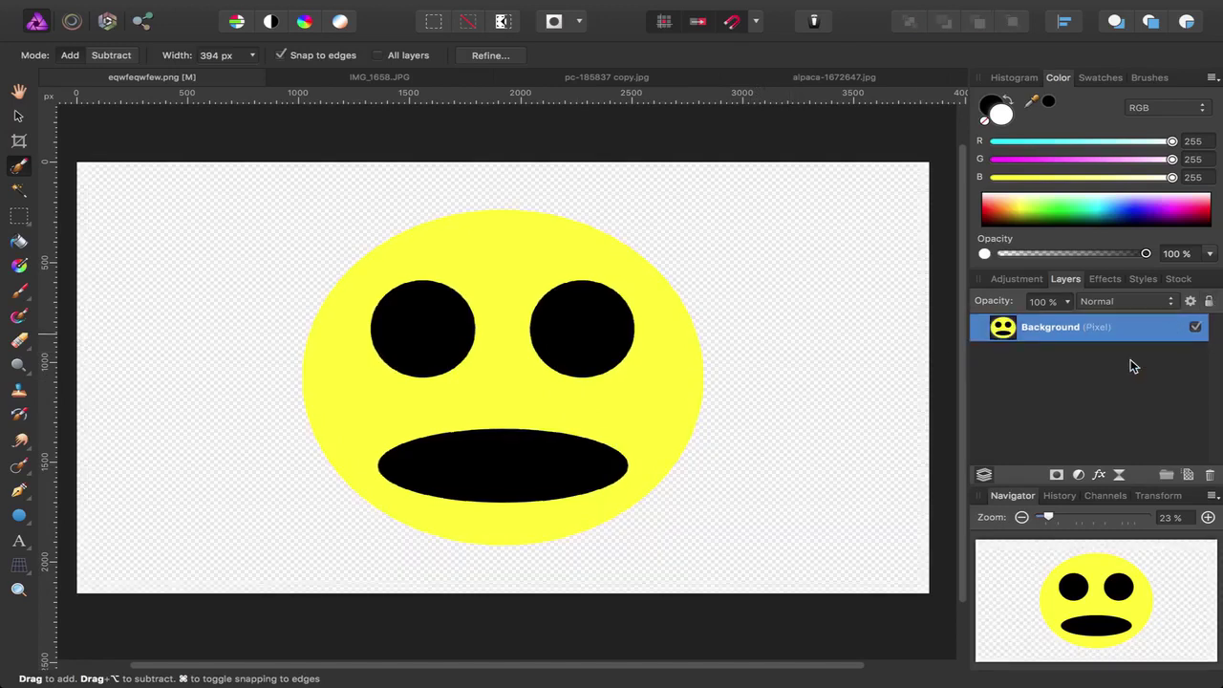
pyautogui.scroll(-2, 674, 333)
pyautogui.hscroll(-1, 673, 332)
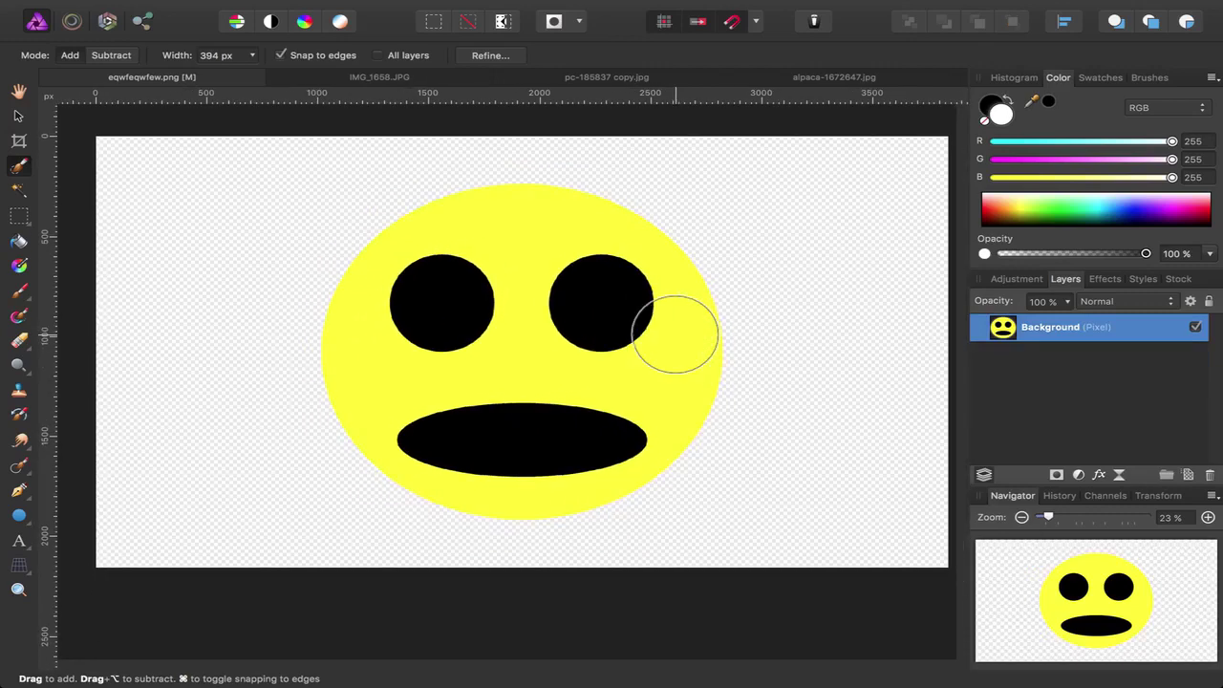
pyautogui.hscroll(1, 674, 333)
pyautogui.scroll(1, 675, 333)
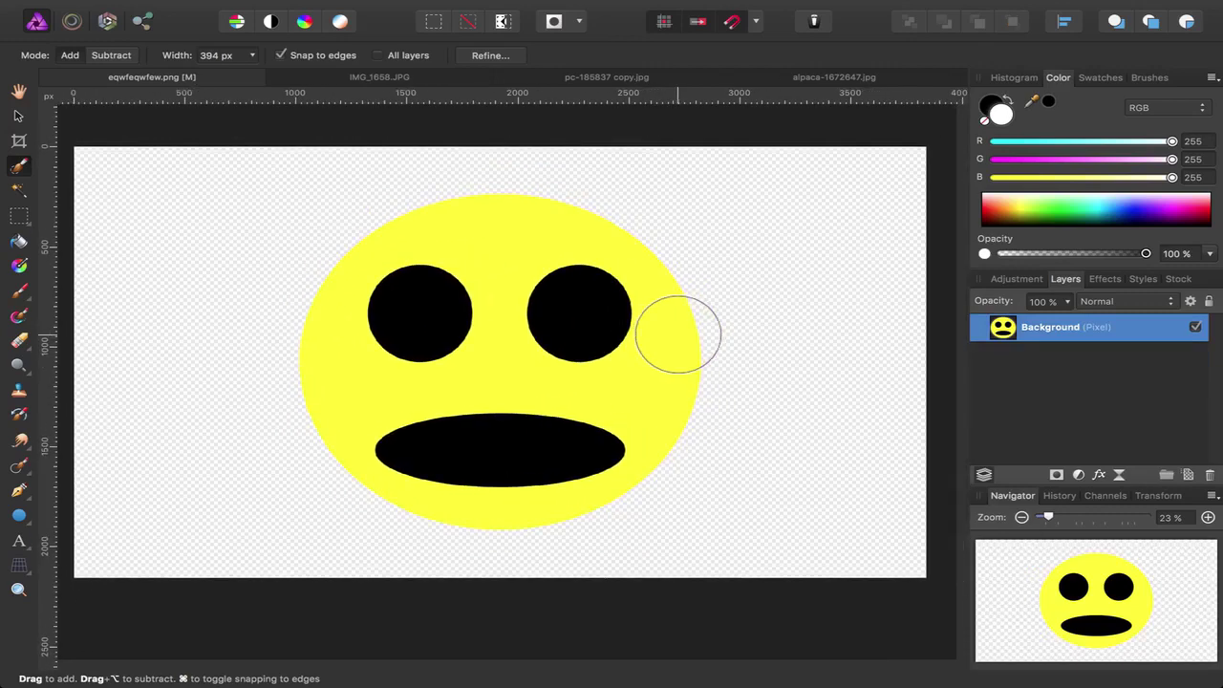
# - Undo the layer deletion, the layer copy and the face selection
pyautogui.press('super+z')
pyautogui.press('super+z')
pyautogui.press('super+z')
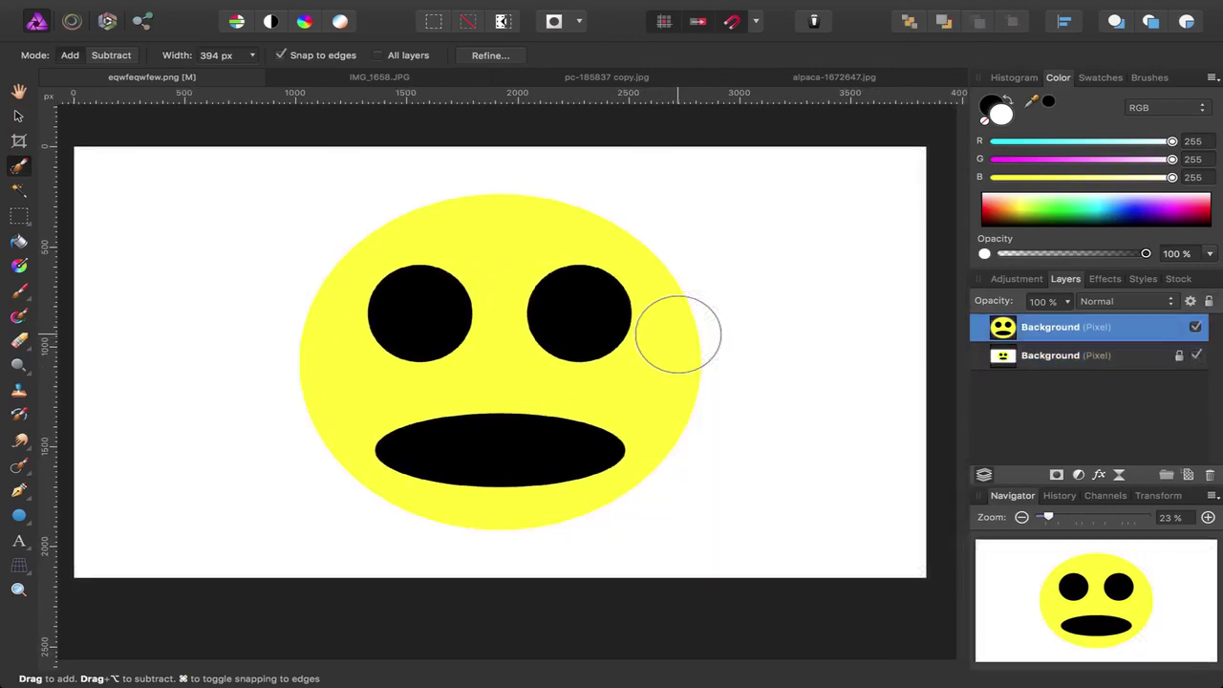
pyautogui.press('super+z')
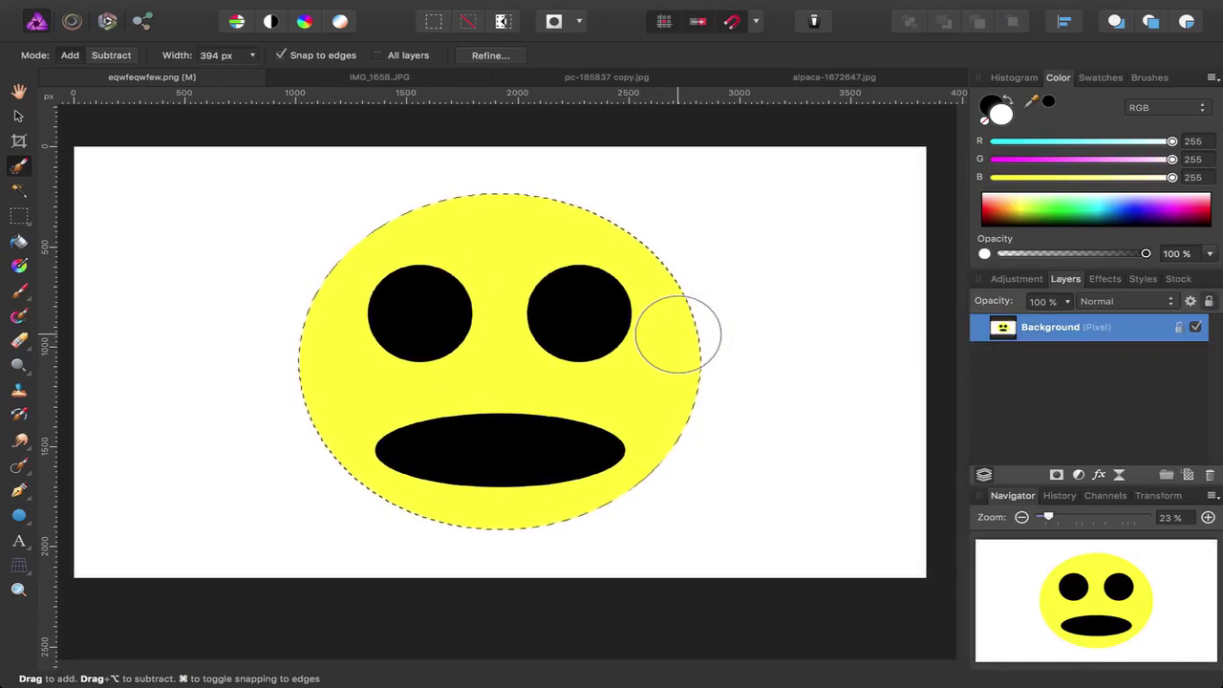
pyautogui.press('super+z')
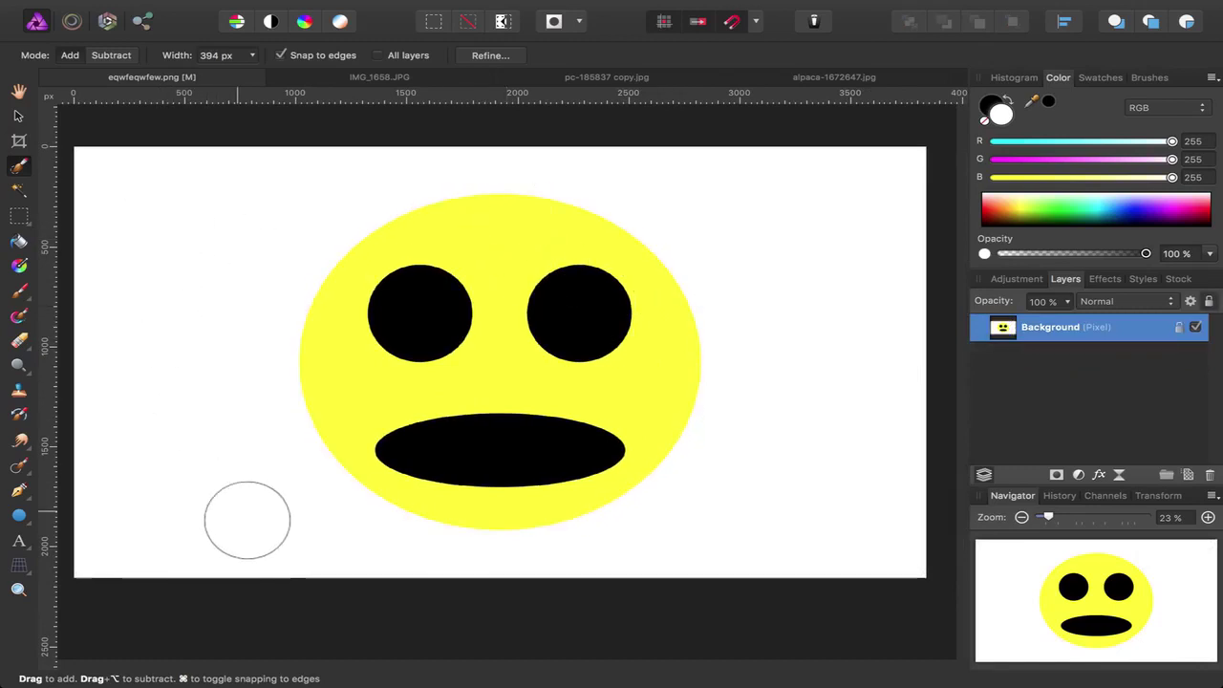
# - Select the white area around the face with the Selection Brush, delete it and deselect
pyautogui.moveTo(245, 519); pyautogui.dragTo(256, 523)
pyautogui.moveTo(827, 411); pyautogui.dragTo(783, 526)
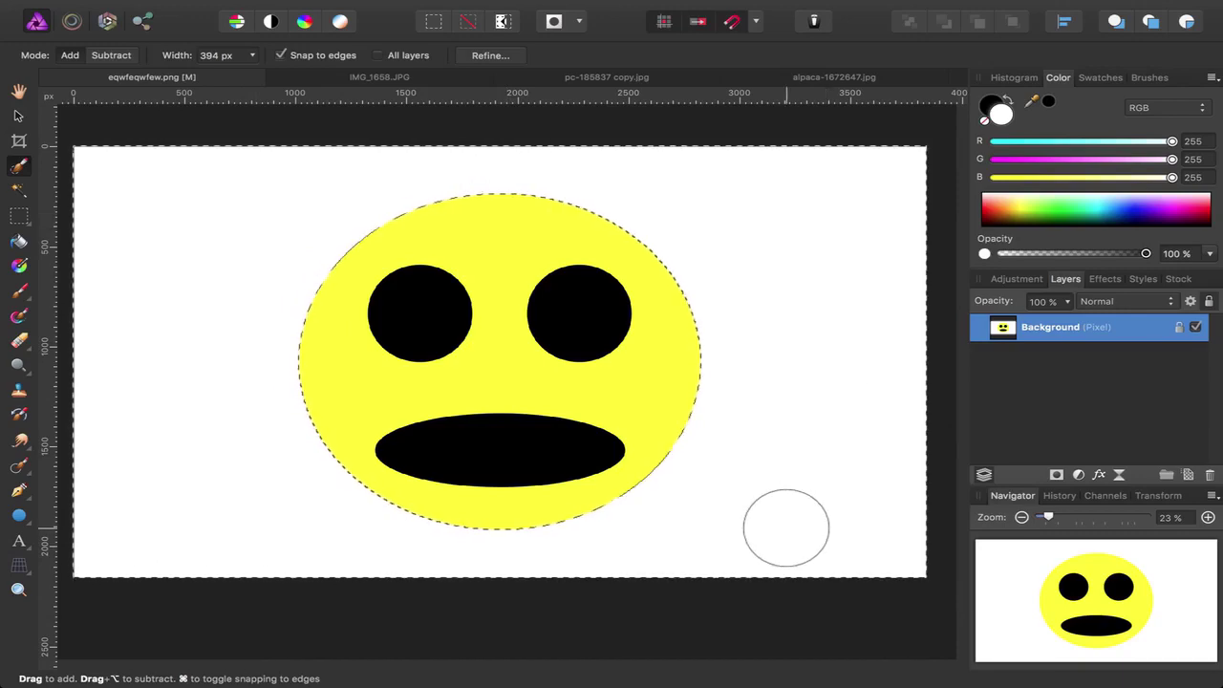
pyautogui.press('Delete')
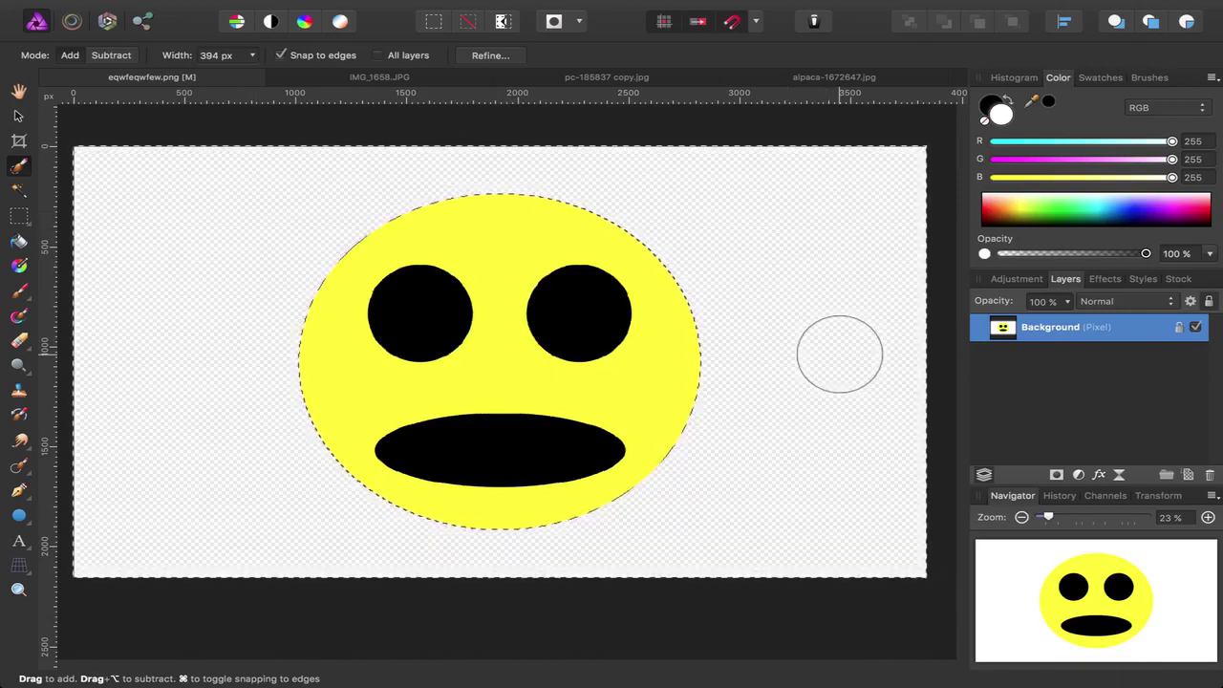
pyautogui.press('super+d')
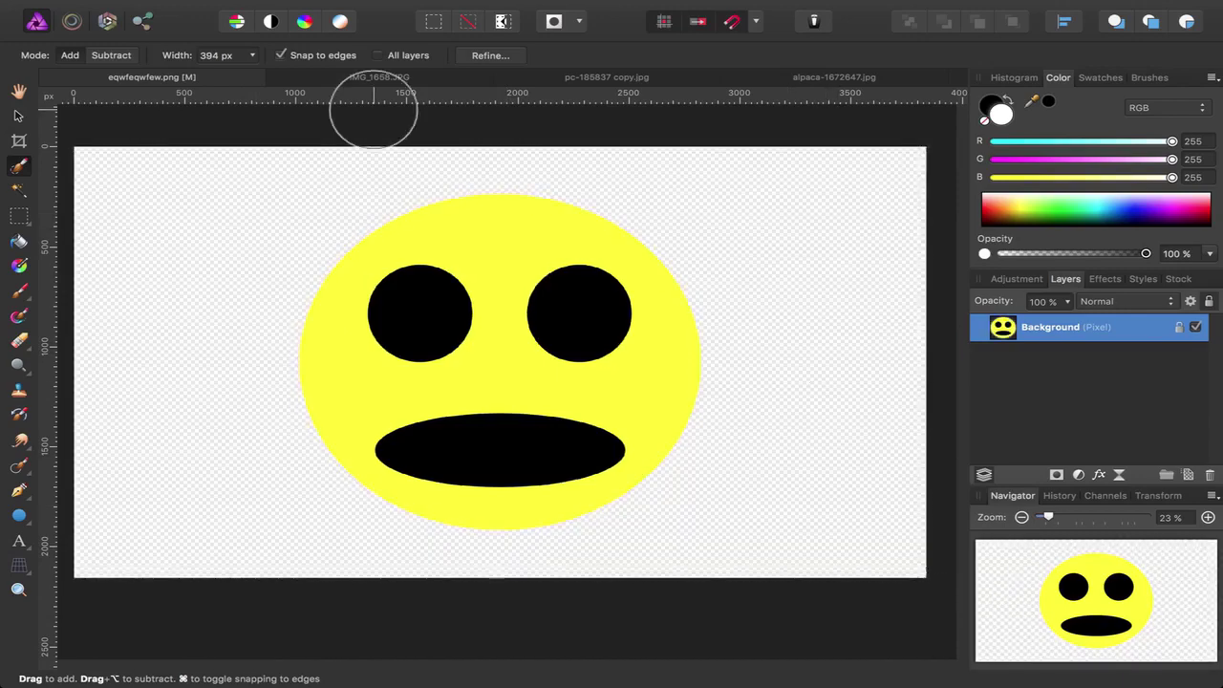
# - Switch to IMG_1658.JPG and set up the Erase Brush with black as the active colour and 49% hardness
pyautogui.click(360, 78)
pyautogui.press('h')
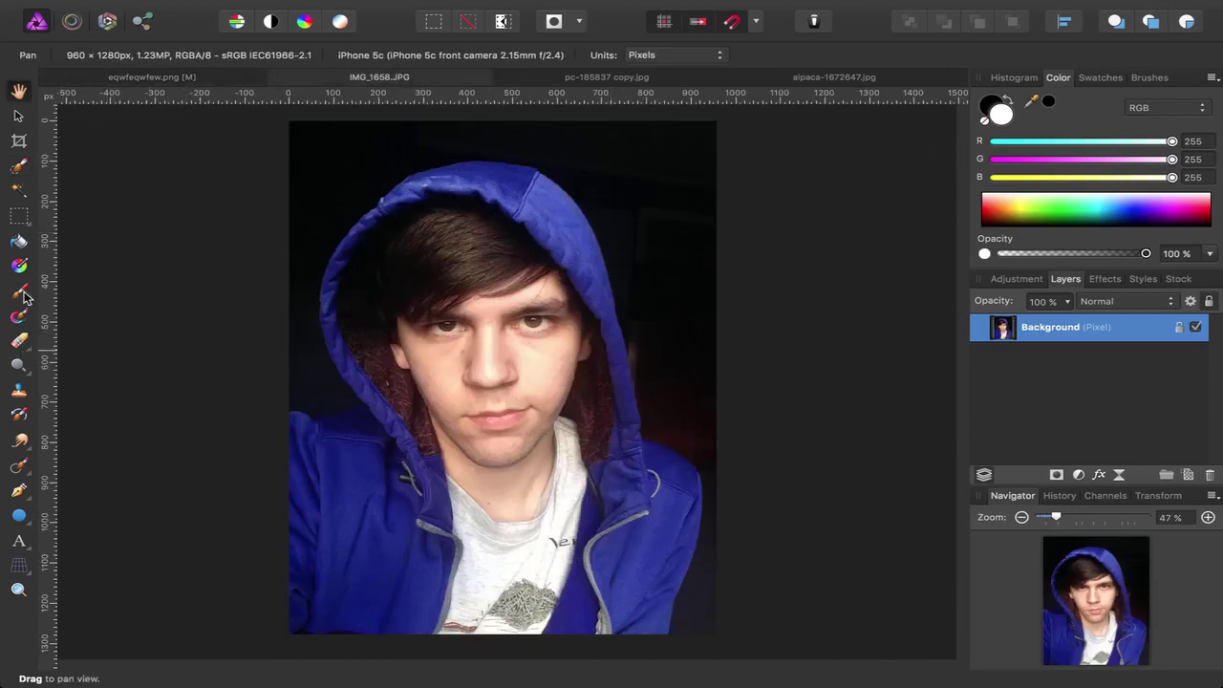
pyautogui.press('x')
pyautogui.press('e')
pyautogui.click(688, 389)
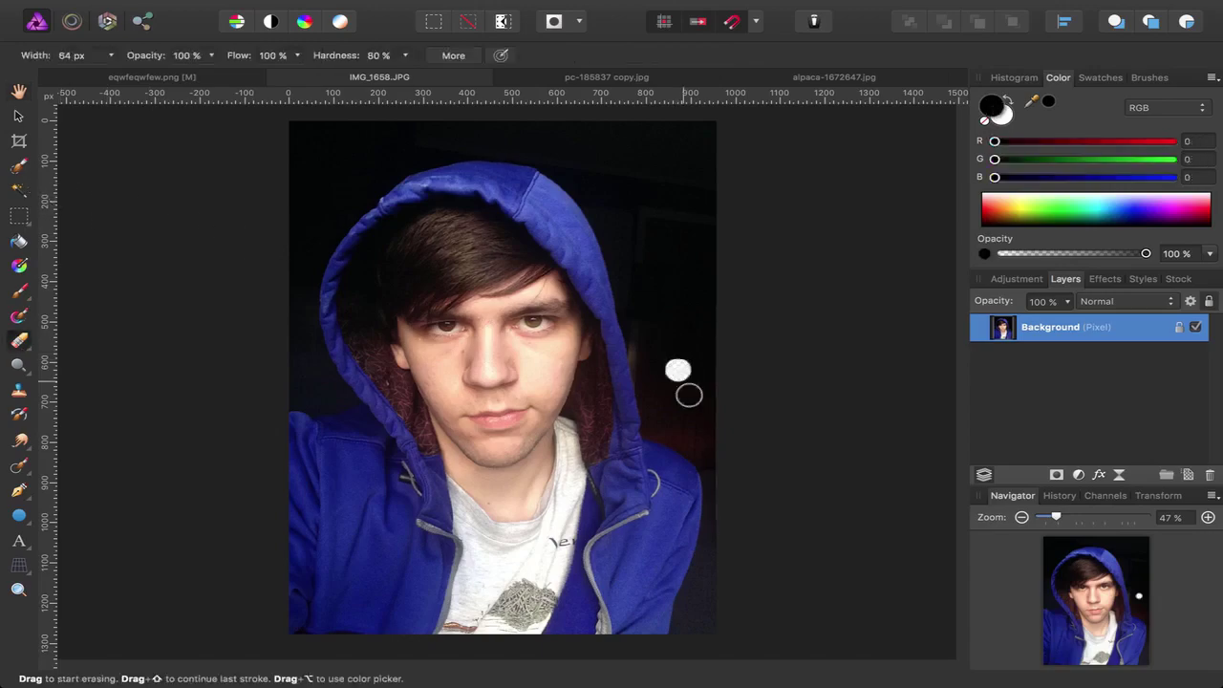
pyautogui.scroll(5, 687, 392)
pyautogui.scroll(6, 688, 394)
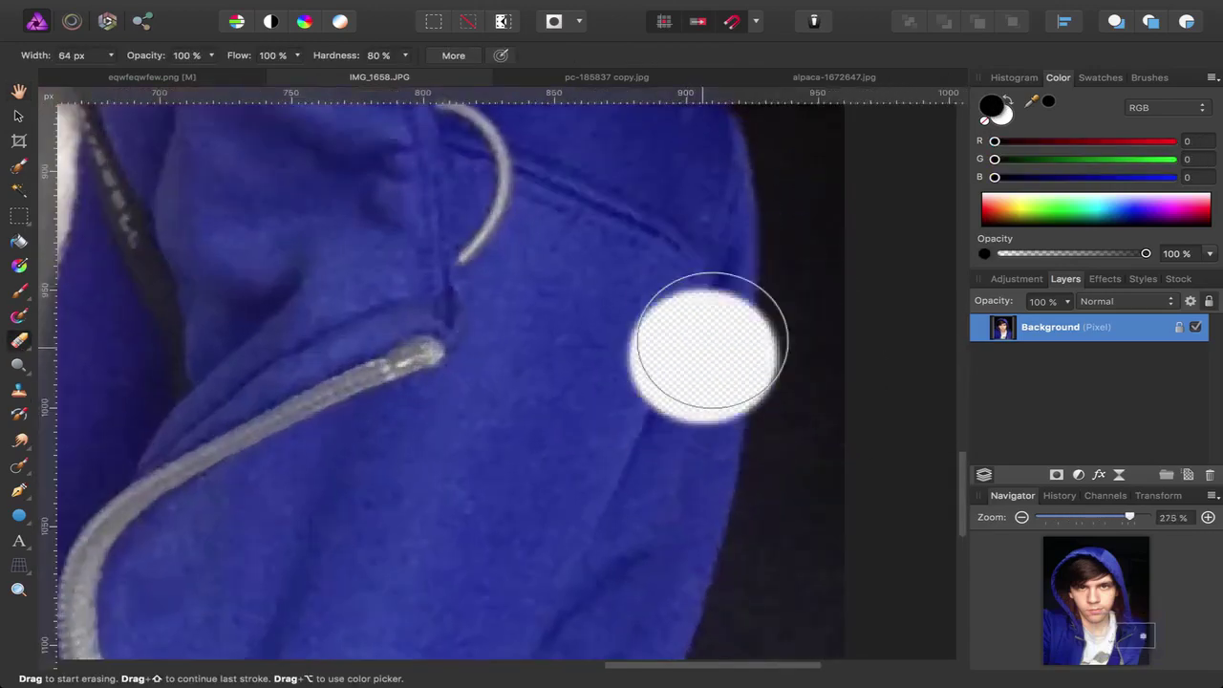
pyautogui.scroll(-2, 755, 376)
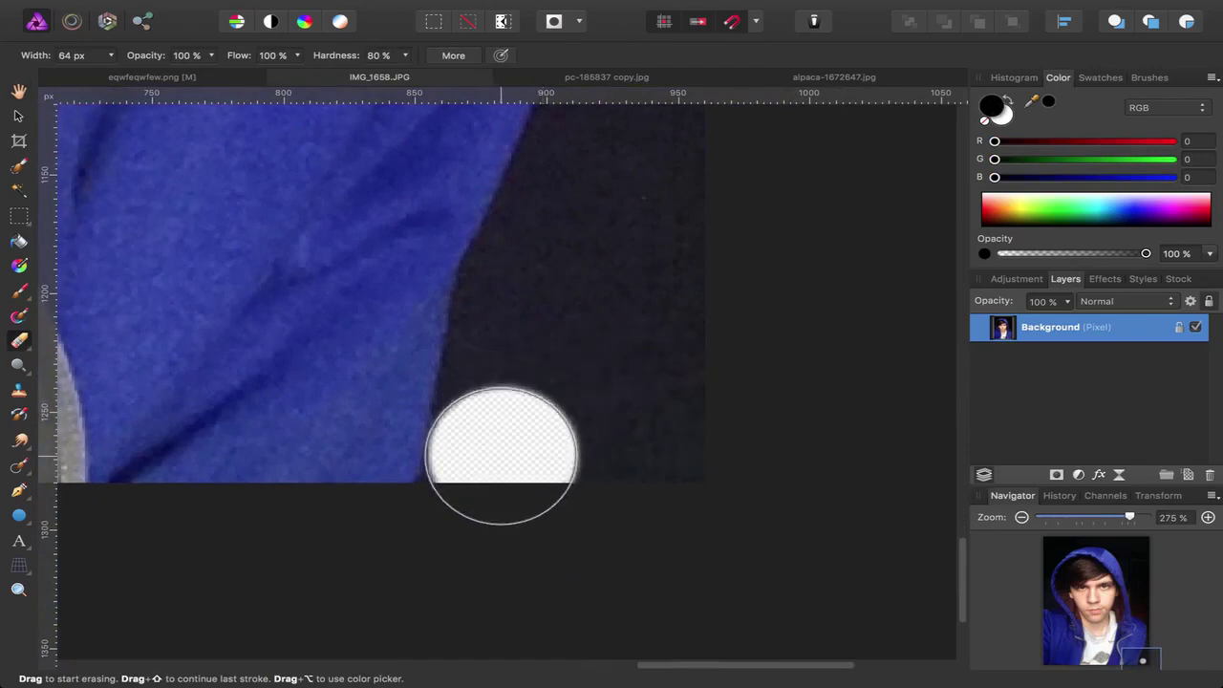
pyautogui.moveTo(410, 60)
pyautogui.mouseDown()
pyautogui.moveTo(404, 123)
pyautogui.moveTo(350, 143)
pyautogui.mouseUp()
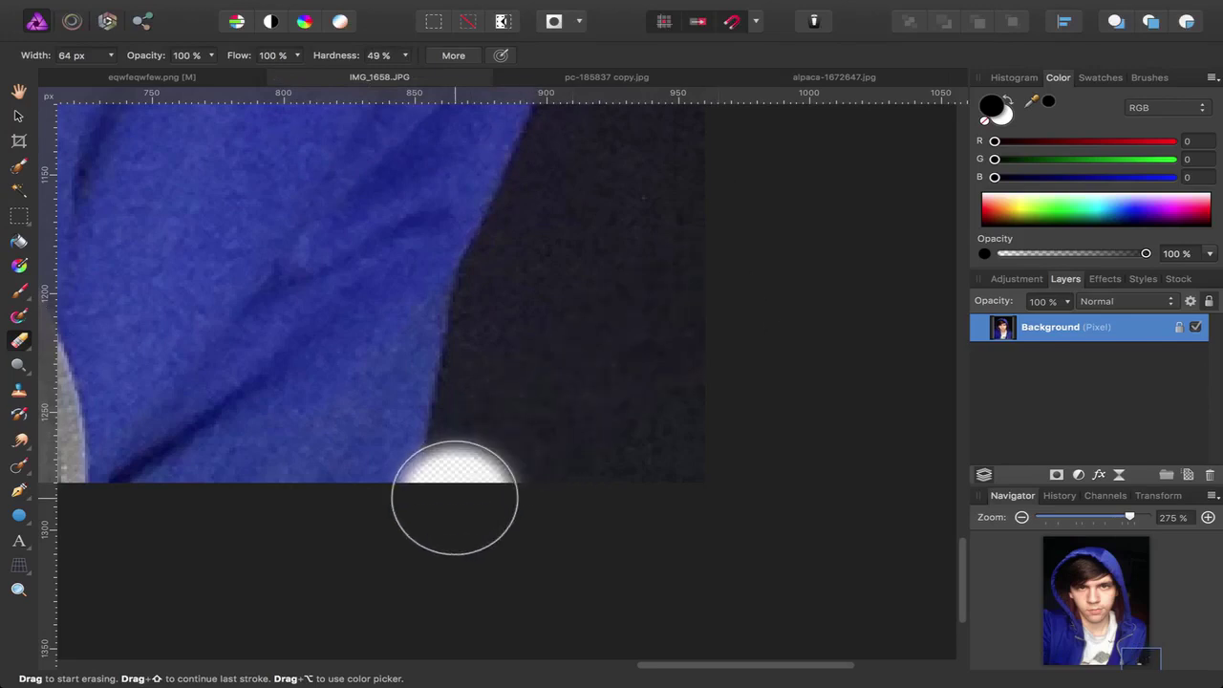
# - Erase the dark background along the lower edge of the hoodie sleeve on the portrait's right side with the 64 px brush
pyautogui.moveTo(472, 465)
pyautogui.mouseDown()
pyautogui.moveTo(525, 253)
pyautogui.moveTo(595, 139)
pyautogui.mouseUp()
pyautogui.scroll(5, 595, 153)
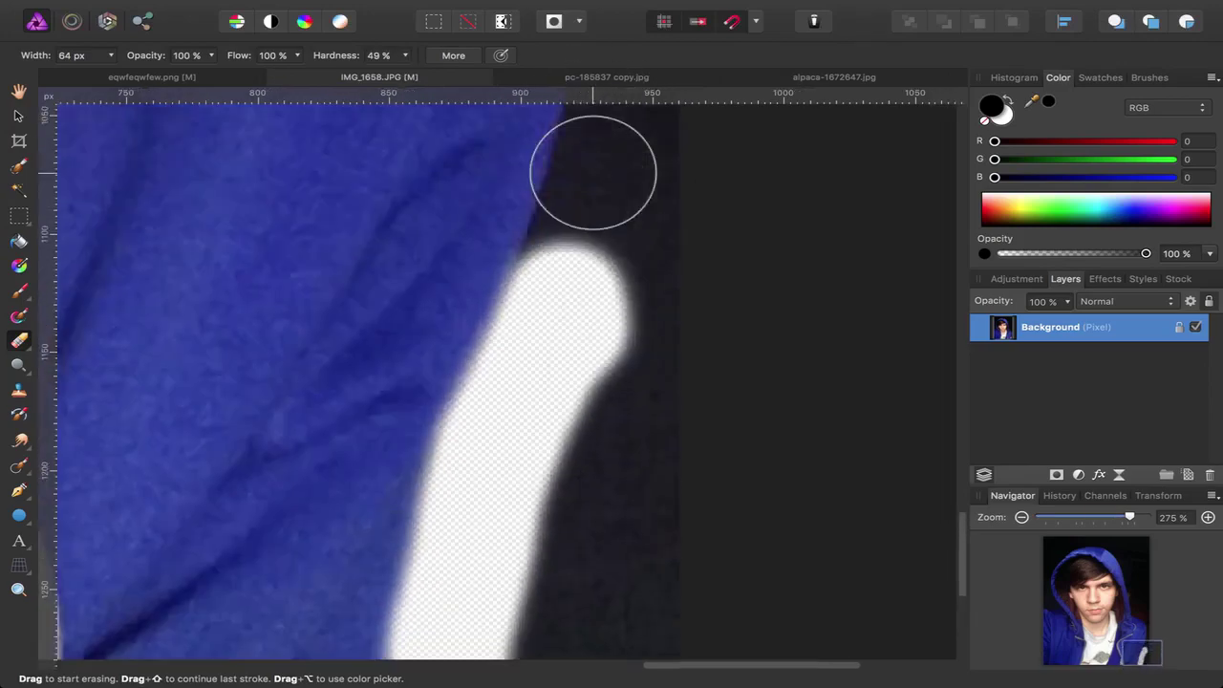
pyautogui.moveTo(554, 348); pyautogui.dragTo(602, 254)
pyautogui.moveTo(633, 603); pyautogui.dragTo(663, 638)
pyautogui.scroll(-10, 663, 639)
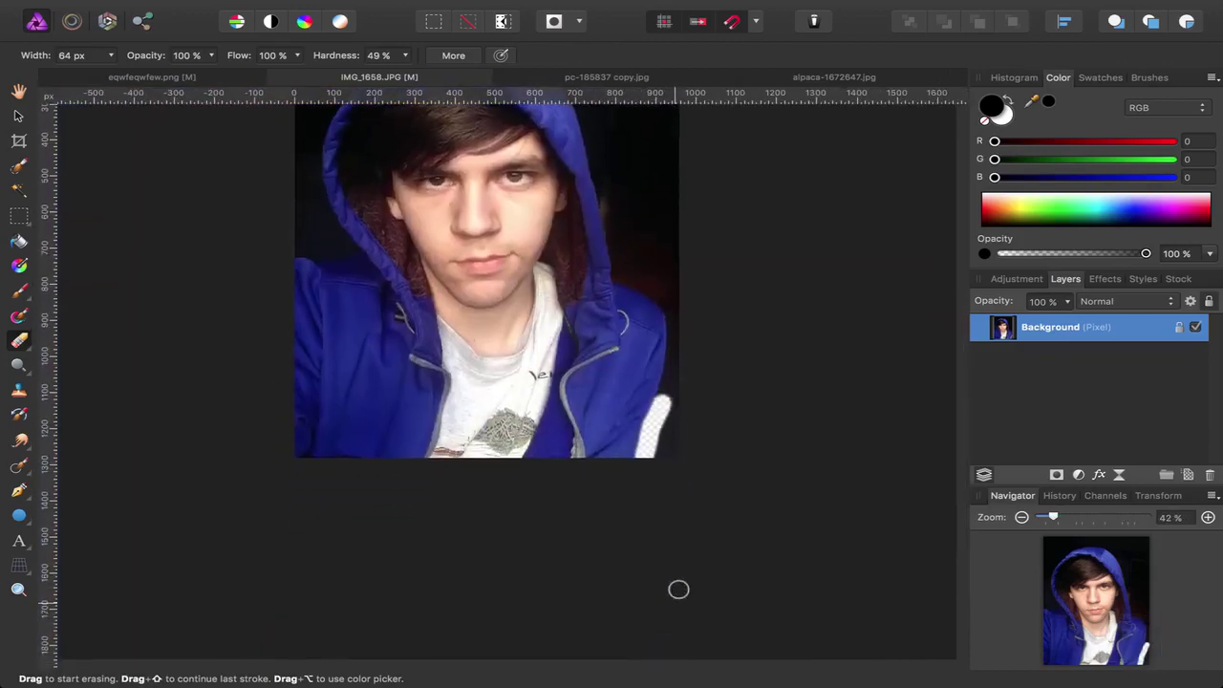
pyautogui.scroll(10, 729, 404)
pyautogui.scroll(3, 460, 377)
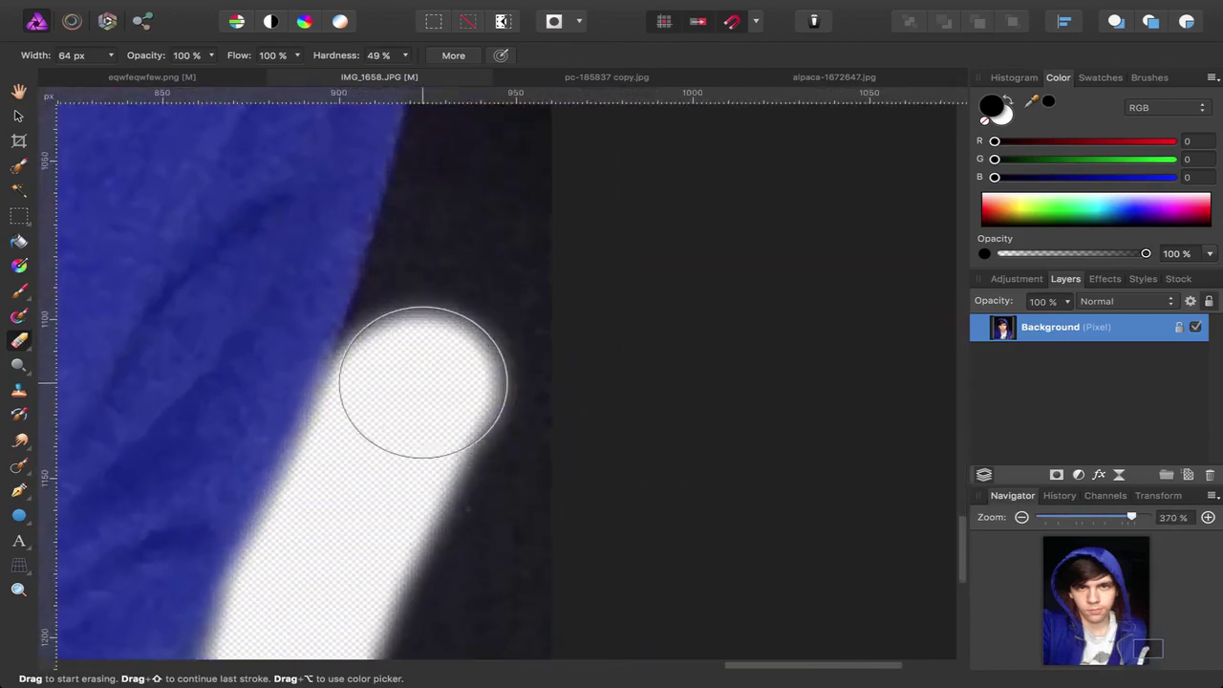
# - Continue erasing the background upward along the right sleeve's outer edge toward the shoulder
pyautogui.moveTo(410, 382); pyautogui.dragTo(469, 163)
pyautogui.scroll(4, 469, 169)
pyautogui.scroll(2, 498, 291)
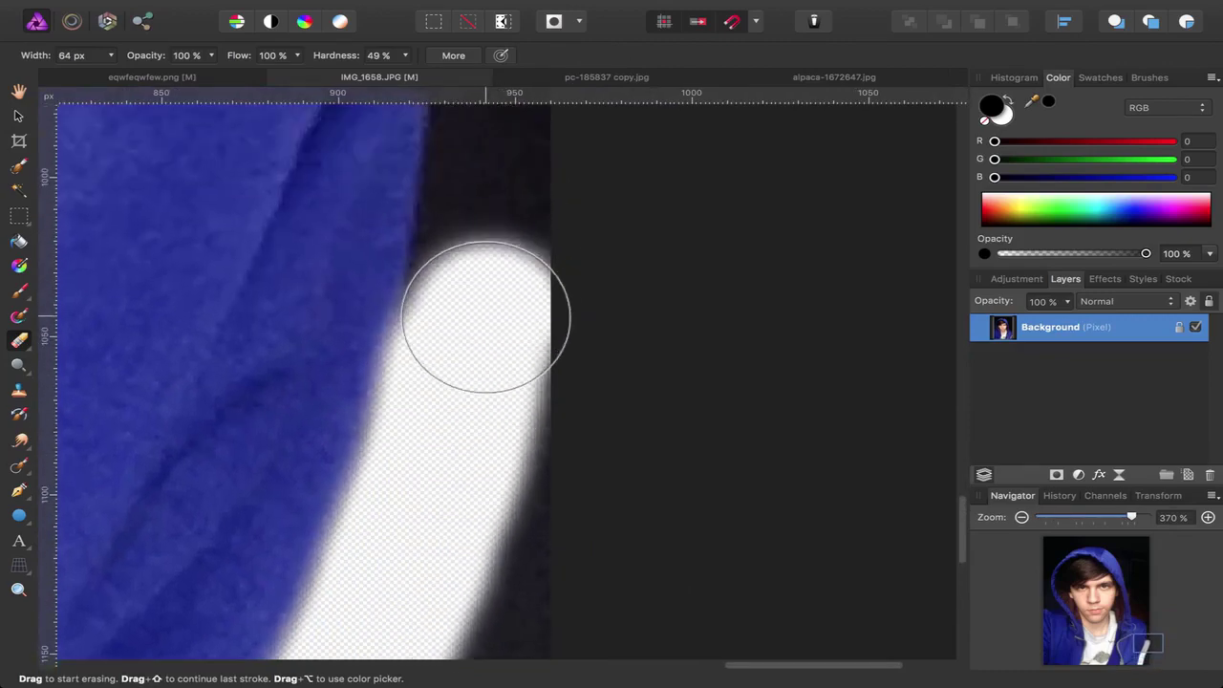
pyautogui.moveTo(478, 300)
pyautogui.mouseDown()
pyautogui.moveTo(500, 186)
pyautogui.moveTo(500, 212)
pyautogui.mouseUp()
pyautogui.scroll(10, 500, 212)
pyautogui.hscroll(-1, 501, 212)
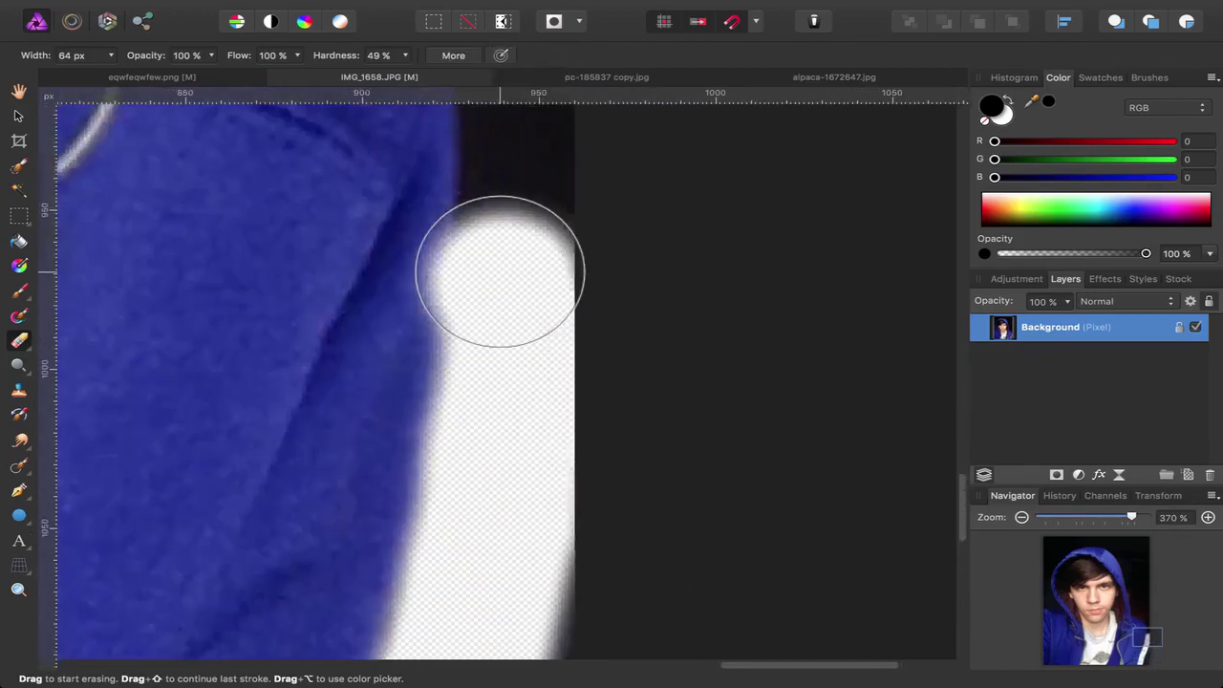
# - Erase the background over the right shoulder and up along the right side of the hood
pyautogui.scroll(13, 559, 386)
pyautogui.moveTo(860, 506); pyautogui.dragTo(586, 220)
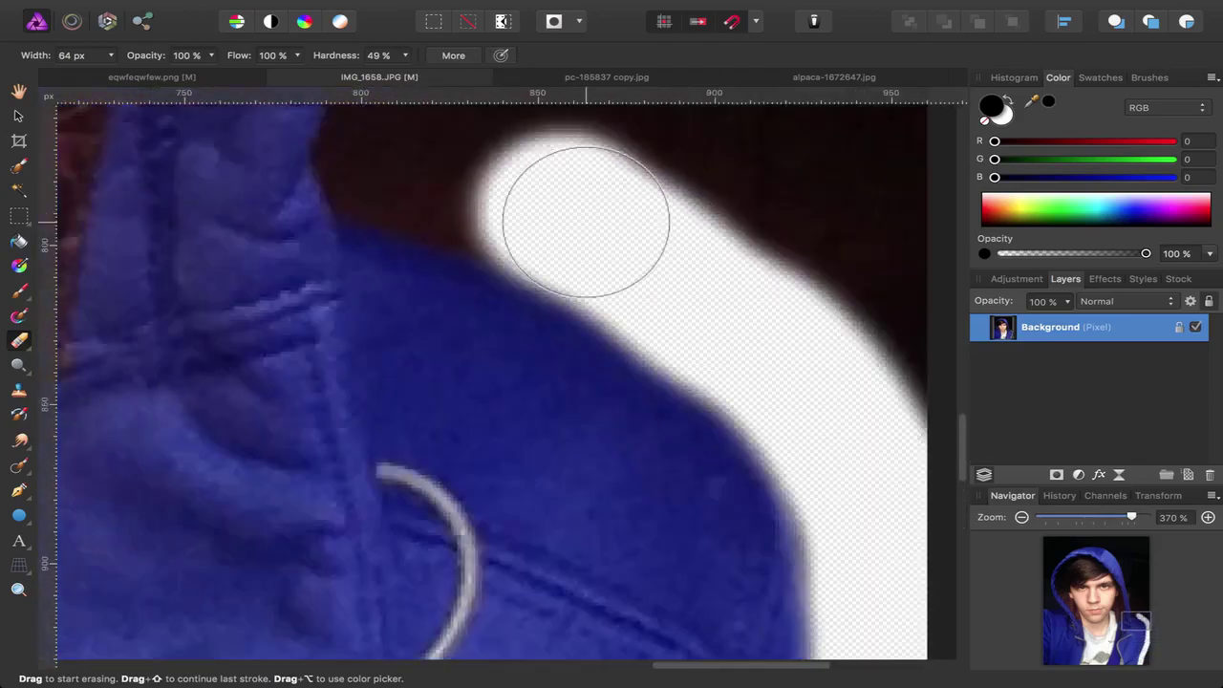
pyautogui.scroll(8, 586, 221)
pyautogui.moveTo(583, 447); pyautogui.dragTo(434, 271)
pyautogui.scroll(14, 433, 270)
pyautogui.moveTo(592, 597); pyautogui.dragTo(497, 194)
pyautogui.scroll(20, 496, 194)
pyautogui.moveTo(779, 611); pyautogui.dragTo(724, 322)
pyautogui.scroll(15, 724, 322)
pyautogui.moveTo(821, 602); pyautogui.dragTo(562, 73)
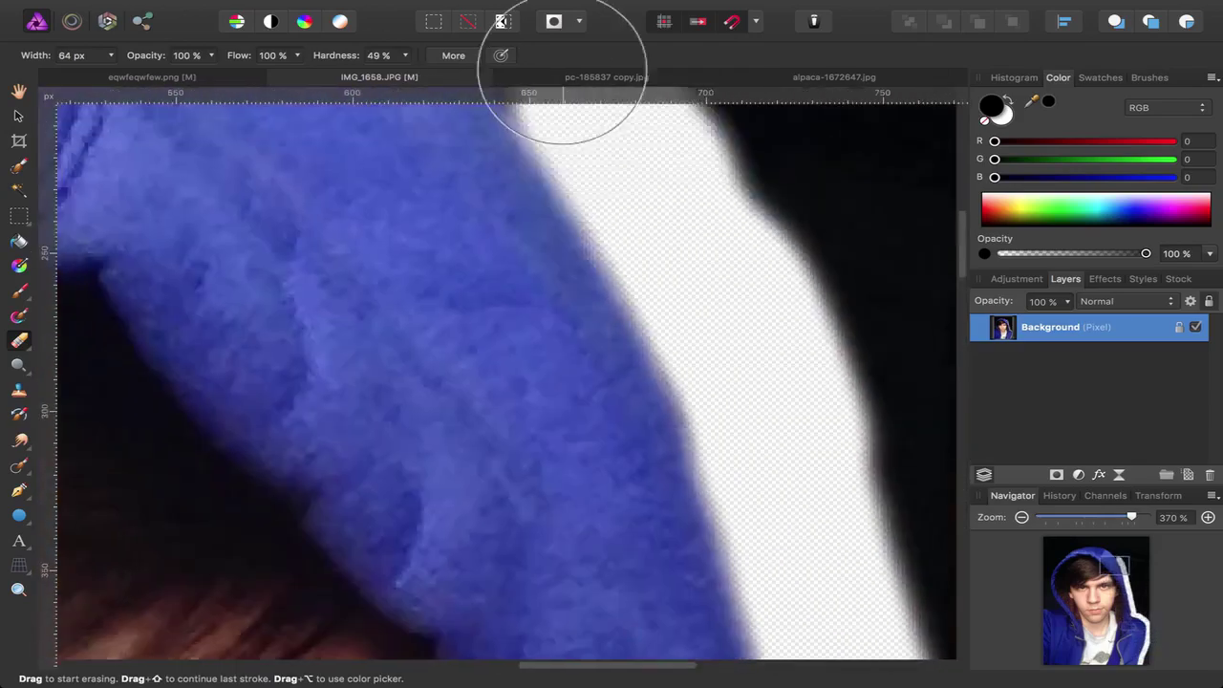
# - Erase the background around the top of the hood, working from its right side to its left
pyautogui.hscroll(-14, 562, 73)
pyautogui.moveTo(922, 382); pyautogui.dragTo(688, 202)
pyautogui.hscroll(-18, 687, 201)
pyautogui.moveTo(908, 129); pyautogui.dragTo(215, 350)
pyautogui.hscroll(-12, 660, 166)
pyautogui.click(514, 242)
pyautogui.moveTo(514, 241); pyautogui.dragTo(615, 163)
# - Erase the background down the left side of the hood toward the left shoulder
pyautogui.scroll(-8, 615, 162)
pyautogui.moveTo(535, 162)
pyautogui.mouseDown()
pyautogui.moveTo(391, 316)
pyautogui.moveTo(335, 469)
pyautogui.mouseUp()
pyautogui.scroll(-8, 391, 316)
pyautogui.scroll(-20, 335, 469)
pyautogui.moveTo(421, 143)
pyautogui.mouseDown()
pyautogui.moveTo(592, 423)
pyautogui.moveTo(330, 386)
pyautogui.mouseUp()
# - Set the eraser width to 53.3 px and erase the background above the left shoulder out to the image edge
pyautogui.press('[')
pyautogui.press('[')
pyautogui.press('[')
pyautogui.press('[')
pyautogui.press('[')
pyautogui.press('[')
pyautogui.press(']')
pyautogui.press(']')
pyautogui.press(']')
pyautogui.press(']')
pyautogui.press(']')
pyautogui.press(']')
pyautogui.scroll(5, 303, 368)
pyautogui.moveTo(263, 420); pyautogui.dragTo(325, 437)
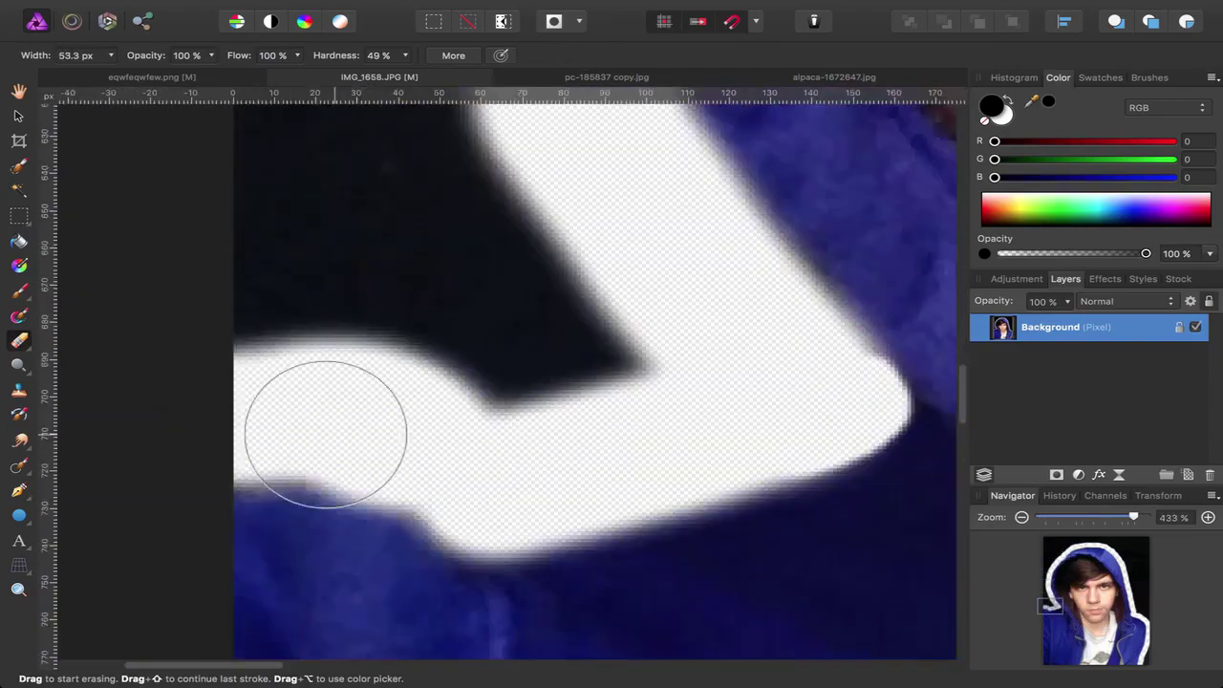
pyautogui.scroll(-15, 369, 378)
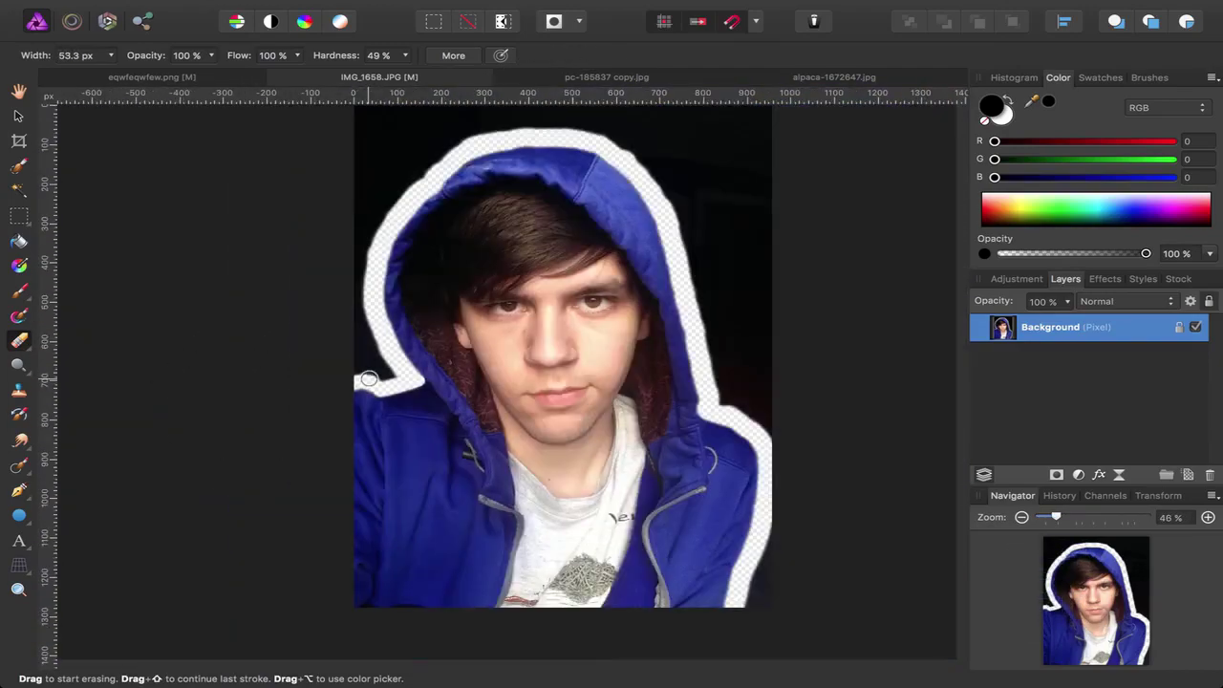
pyautogui.scroll(5, 369, 379)
pyautogui.scroll(-7, 369, 378)
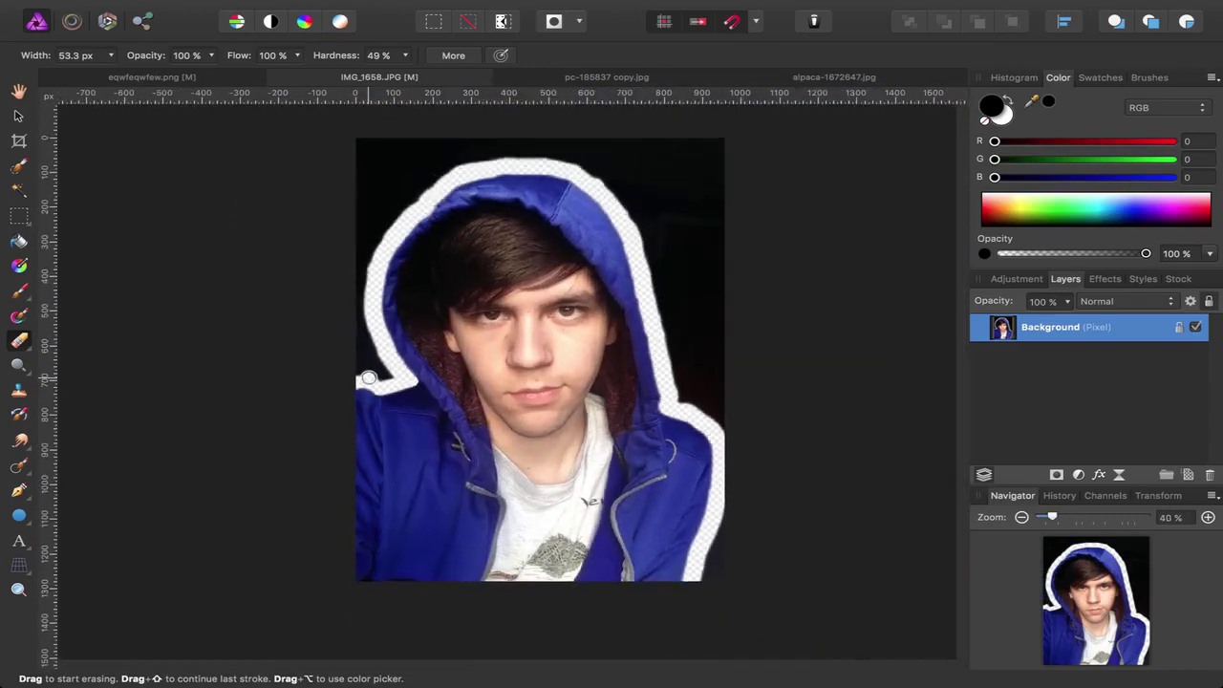
pyautogui.scroll(2, 369, 378)
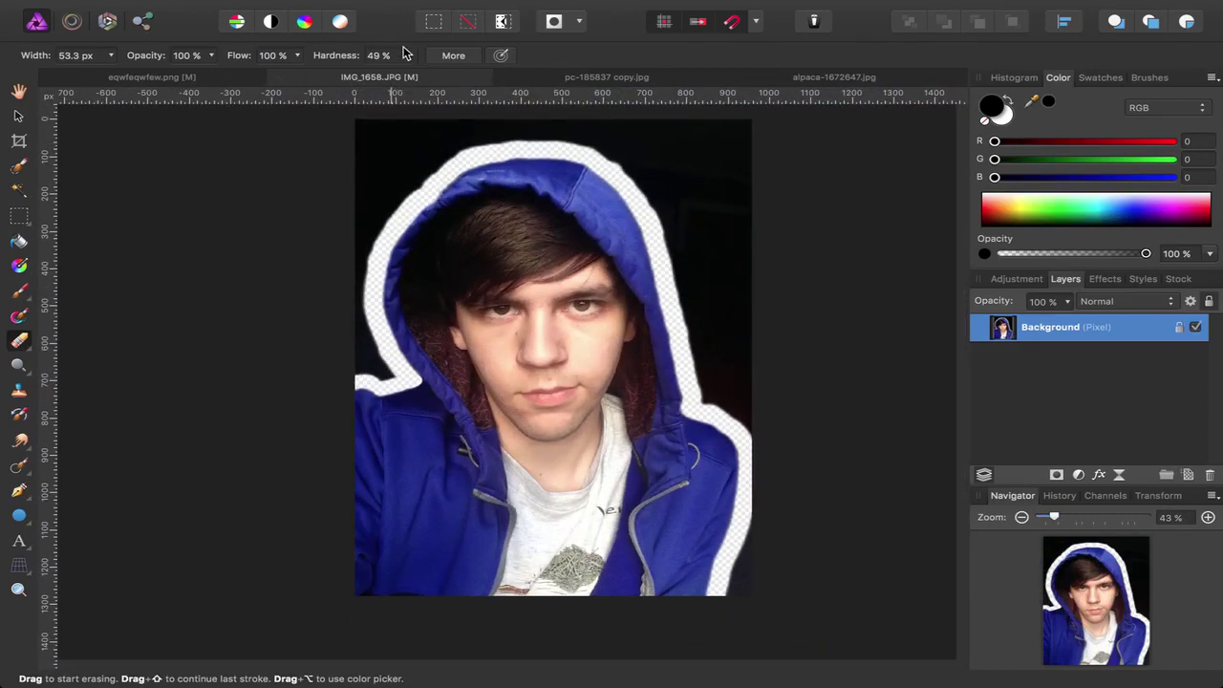
# - Set the eraser hardness to 100% and width to 328.2 px, and erase the remaining background above and right of the hooded figure
pyautogui.moveTo(405, 56)
pyautogui.mouseDown()
pyautogui.moveTo(437, 149)
pyautogui.moveTo(589, 209)
pyautogui.mouseUp()
pyautogui.press(']')
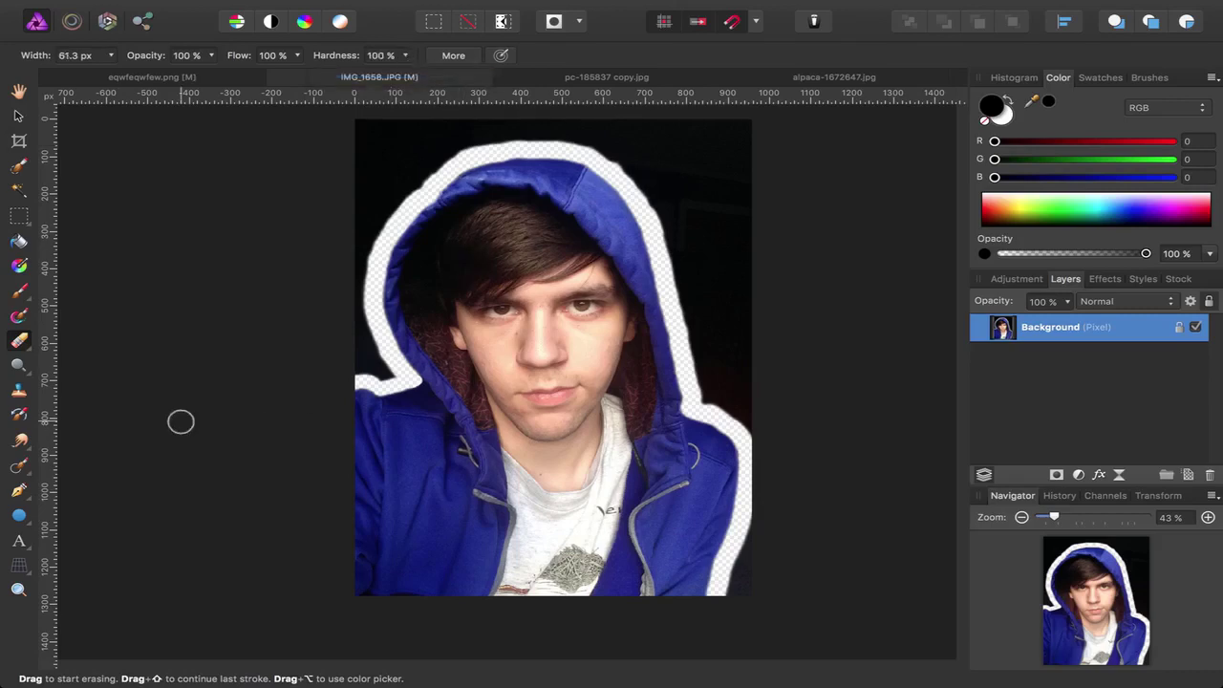
pyautogui.press(']')
pyautogui.press(']')
pyautogui.press(']')
pyautogui.press(']')
pyautogui.press(']')
pyautogui.press(']')
pyautogui.press(']')
pyautogui.press(']')
pyautogui.press(']')
pyautogui.press(']')
pyautogui.press(']')
pyautogui.press(']')
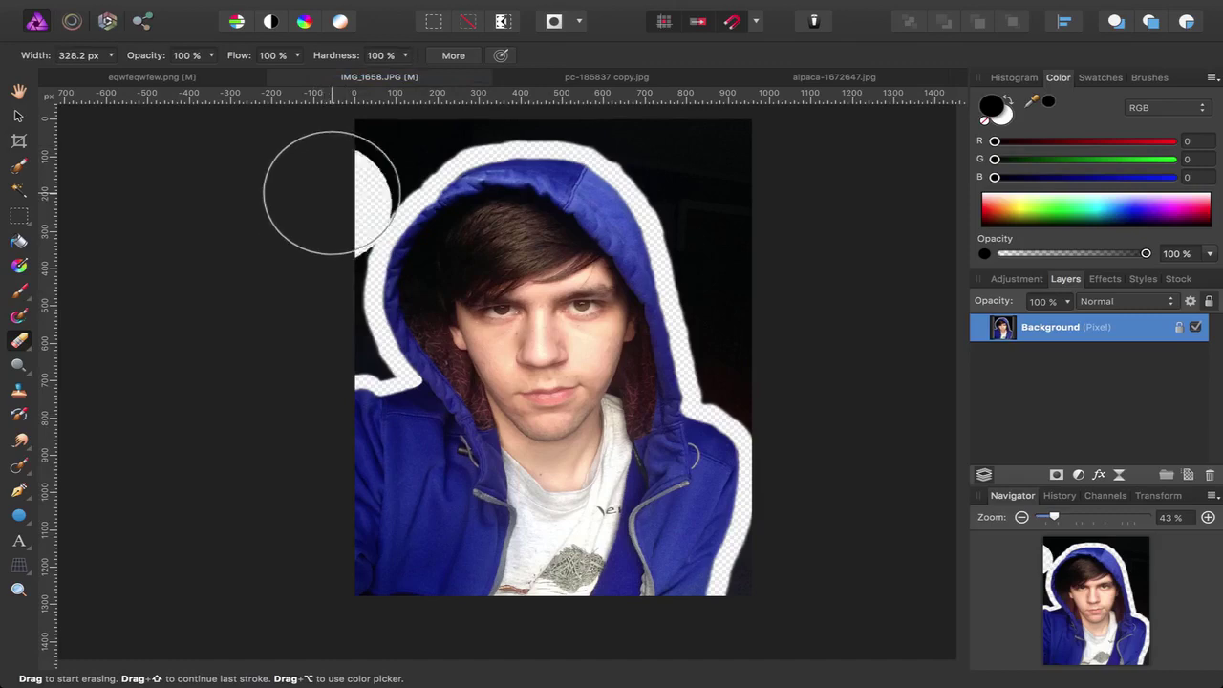
pyautogui.moveTo(332, 193)
pyautogui.mouseDown()
pyautogui.moveTo(357, 165)
pyautogui.moveTo(629, 95)
pyautogui.moveTo(754, 224)
pyautogui.moveTo(751, 116)
pyautogui.moveTo(753, 336)
pyautogui.moveTo(810, 437)
pyautogui.moveTo(788, 578)
pyautogui.mouseUp()
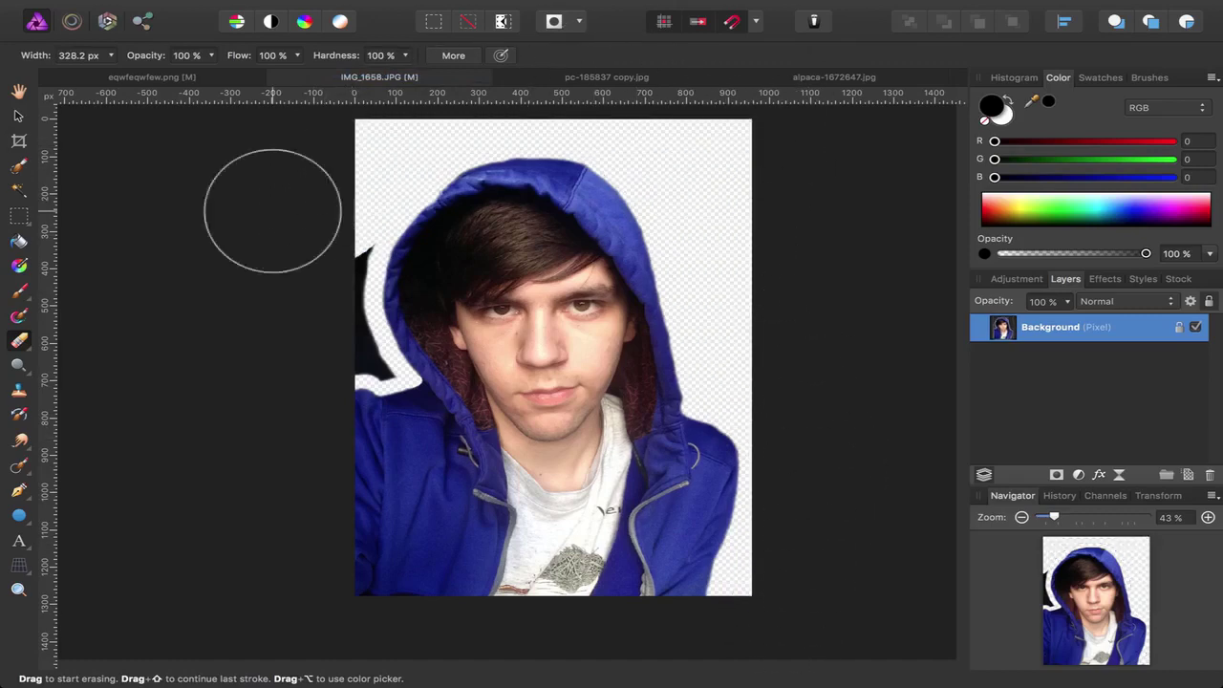
# - Reduce the eraser size and erase the leftover dark patch between the hood's left side and the image edge
pyautogui.press('[')
pyautogui.press('[')
pyautogui.press('[')
pyautogui.press('[')
pyautogui.press('[')
pyautogui.press('[')
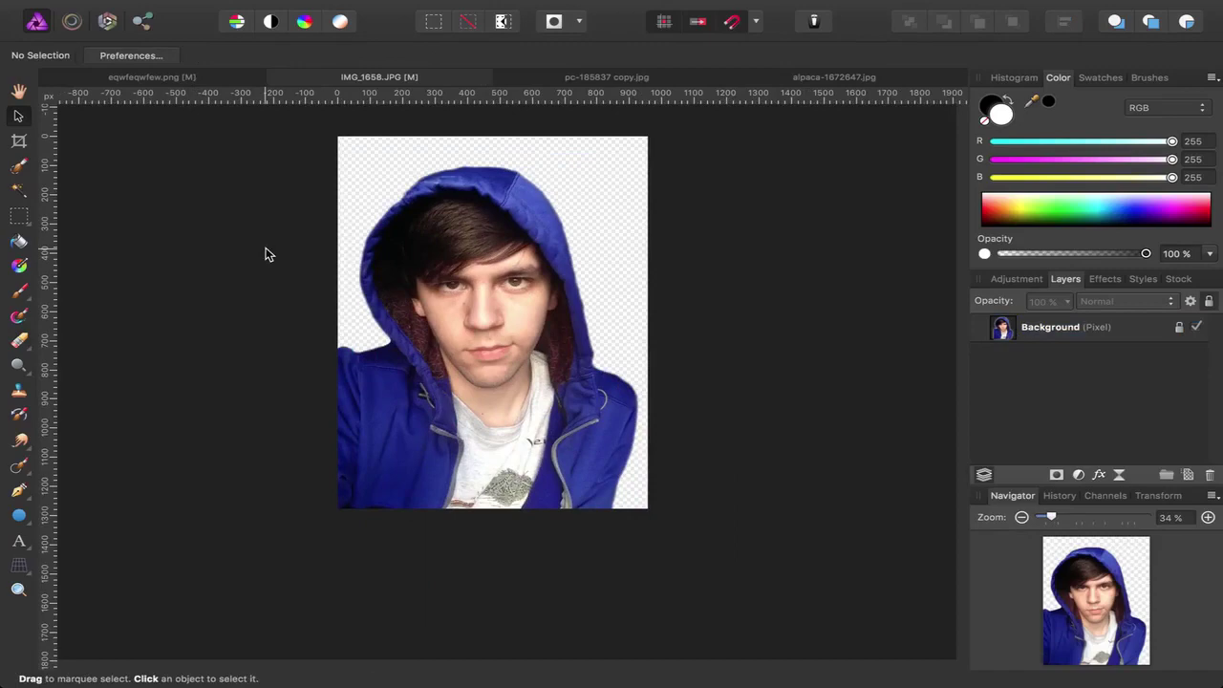
# - Switch to the pc-185837 copy.jpg image and examine the monitor's outer edges up close
pyautogui.click(607, 77)
pyautogui.press('h')
pyautogui.scroll(-2, 564, 229)
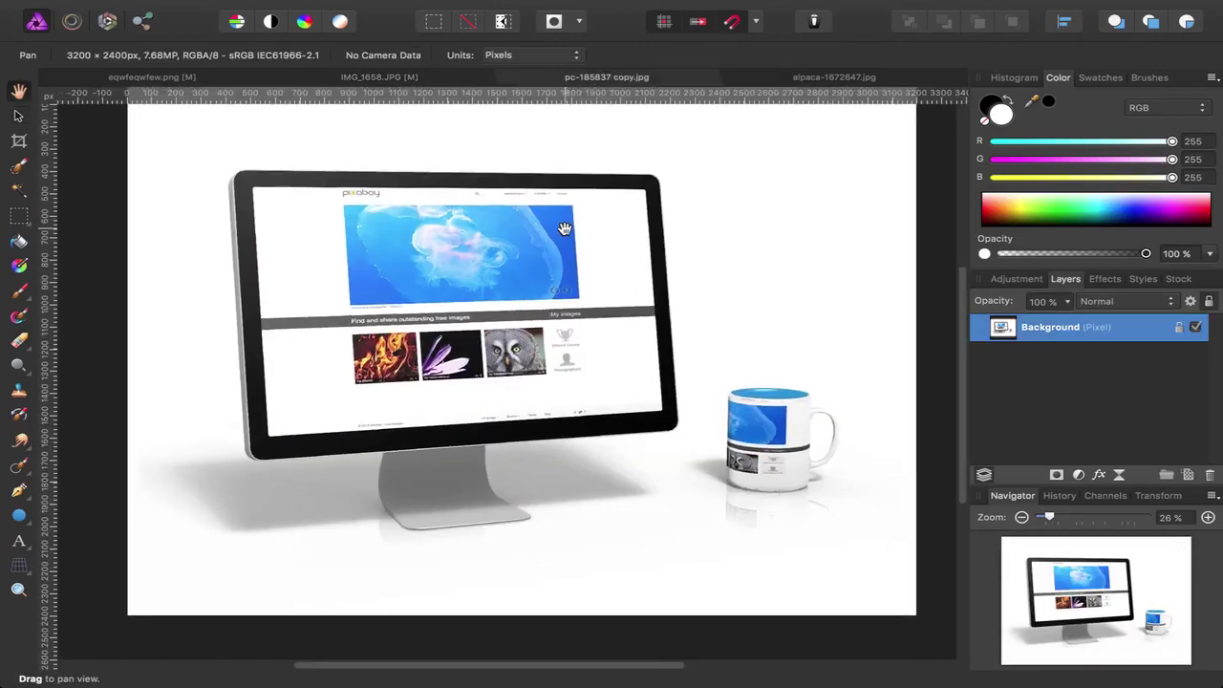
pyautogui.scroll(-2, 565, 229)
pyautogui.scroll(1, 564, 229)
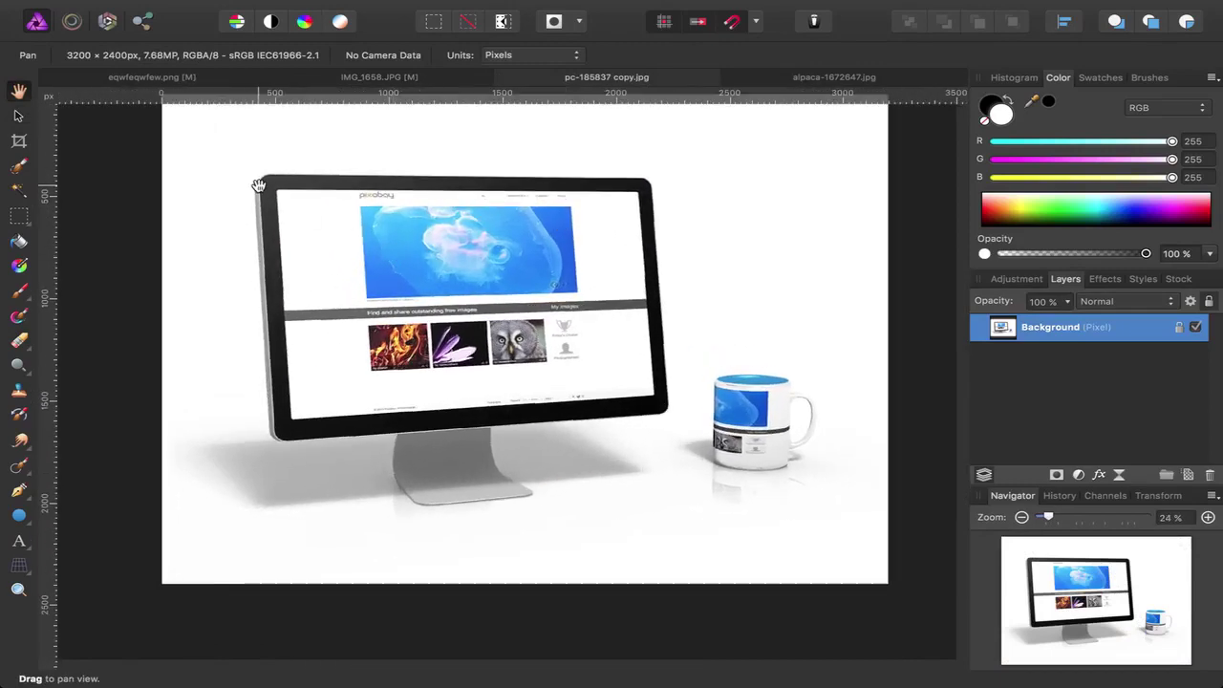
pyautogui.scroll(3, 258, 184)
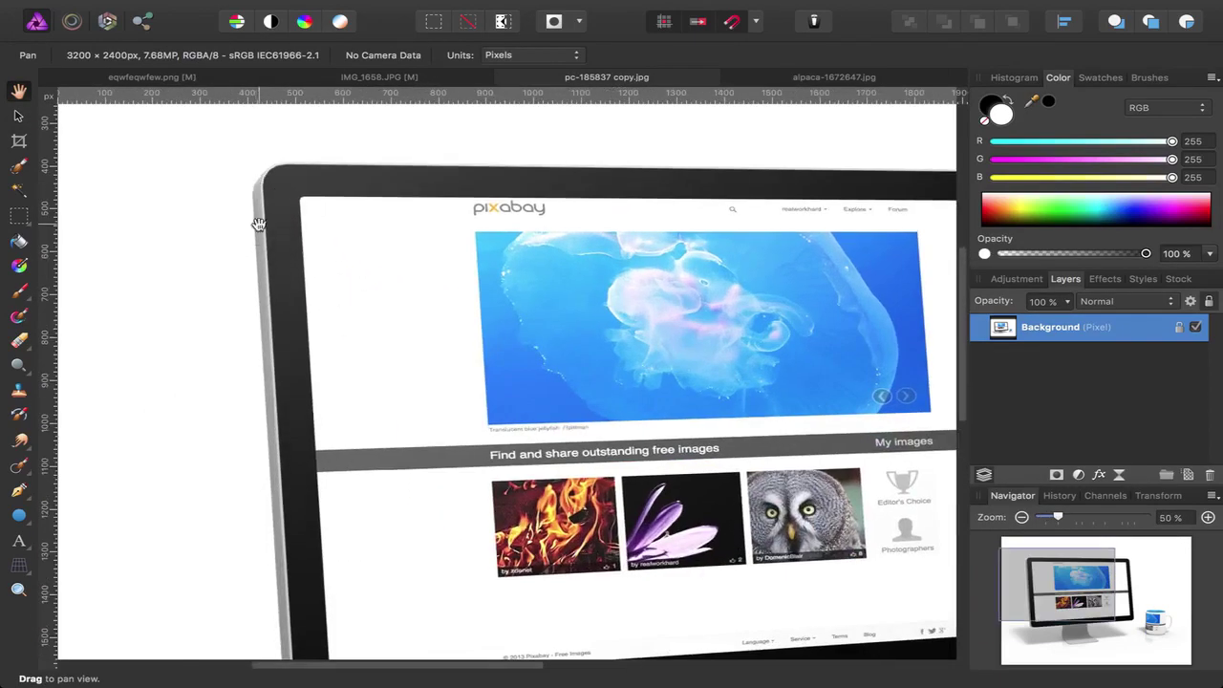
pyautogui.scroll(-3, 256, 233)
pyautogui.scroll(5, 256, 233)
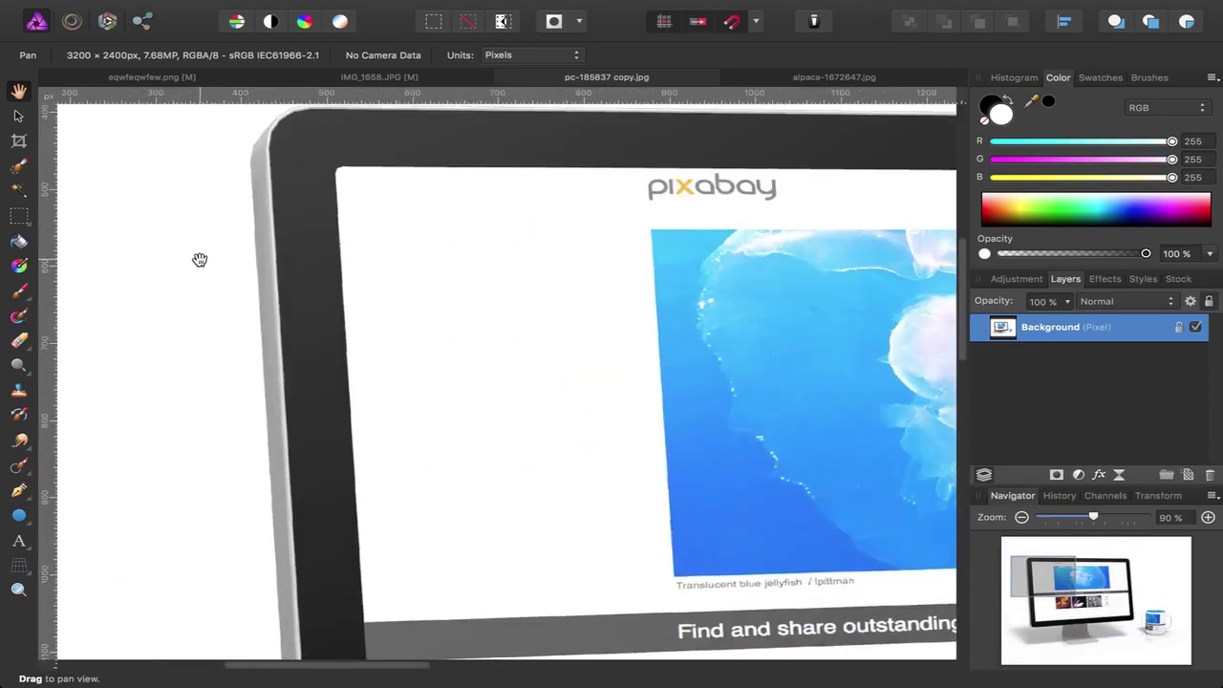
pyautogui.scroll(3, 200, 260)
pyautogui.scroll(-6, 200, 259)
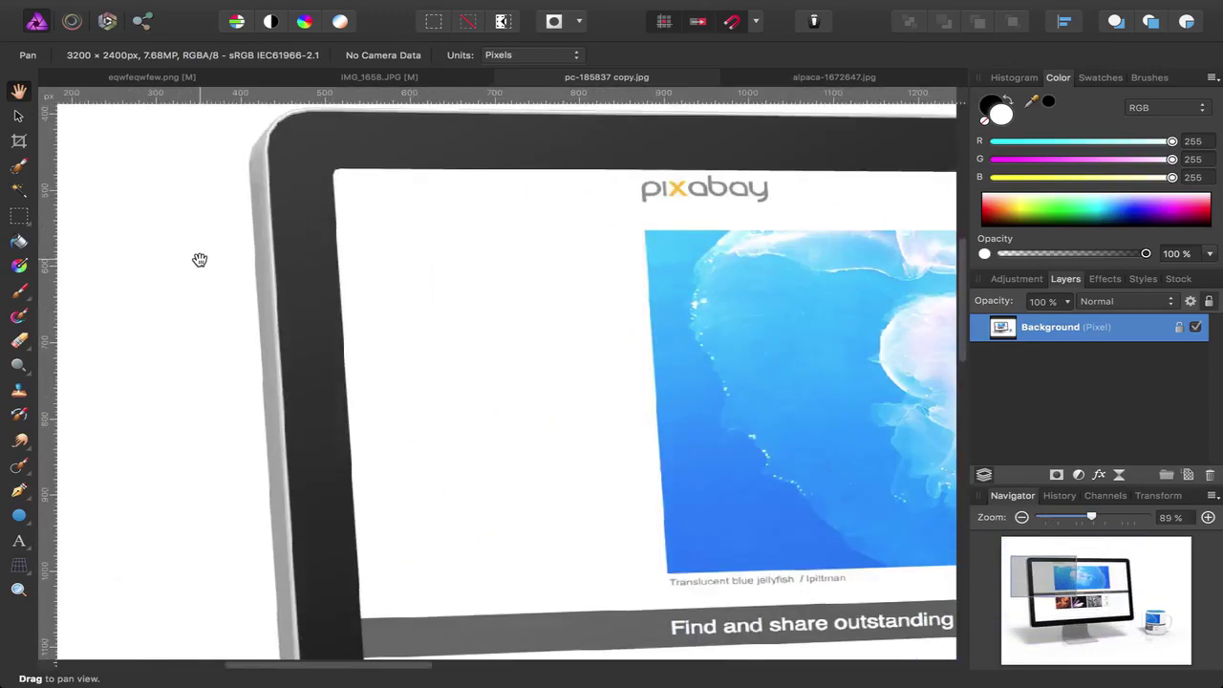
pyautogui.scroll(-2, 223, 441)
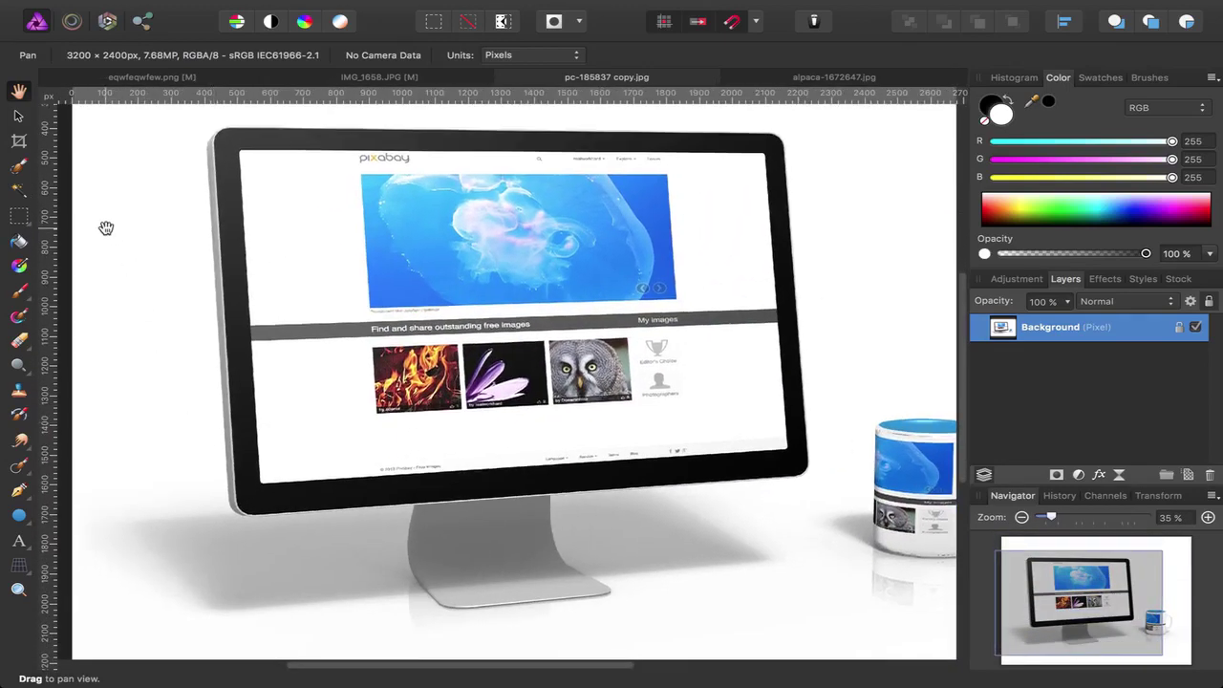
# - Activate the Pen tool for outlining the monitor, starting from its lower-left corner
pyautogui.press('p')
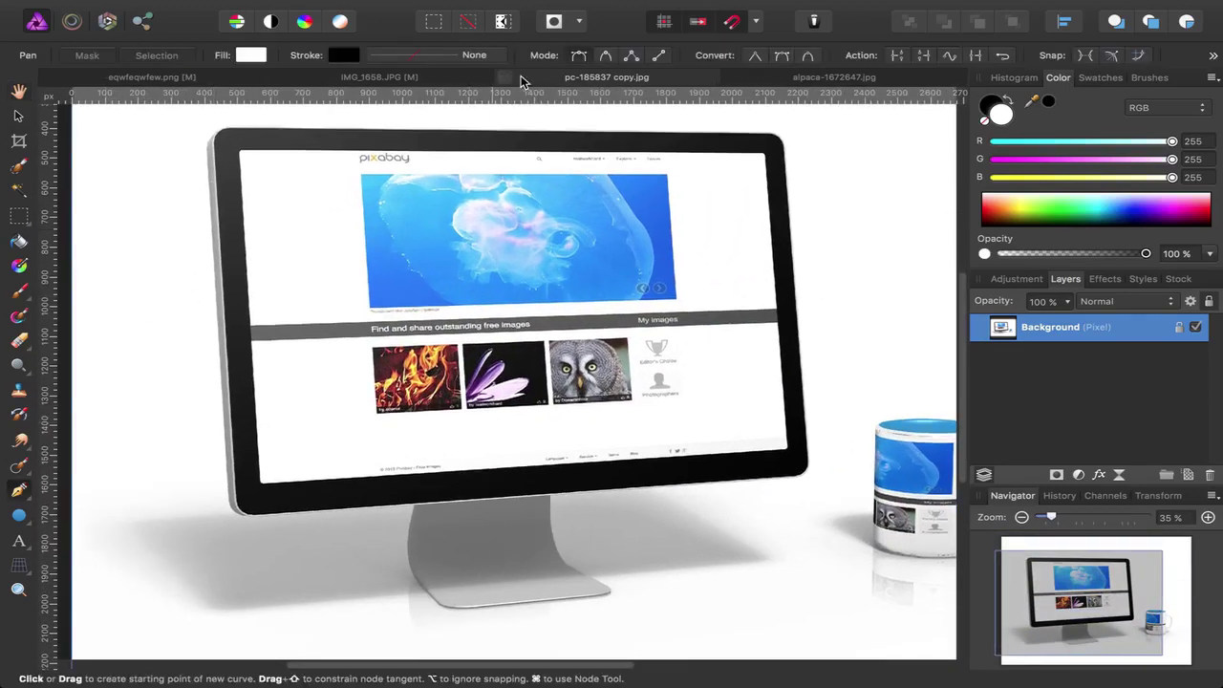
pyautogui.click(456, 76)
pyautogui.click(582, 76)
pyautogui.scroll(3, 198, 303)
pyautogui.scroll(1, 254, 309)
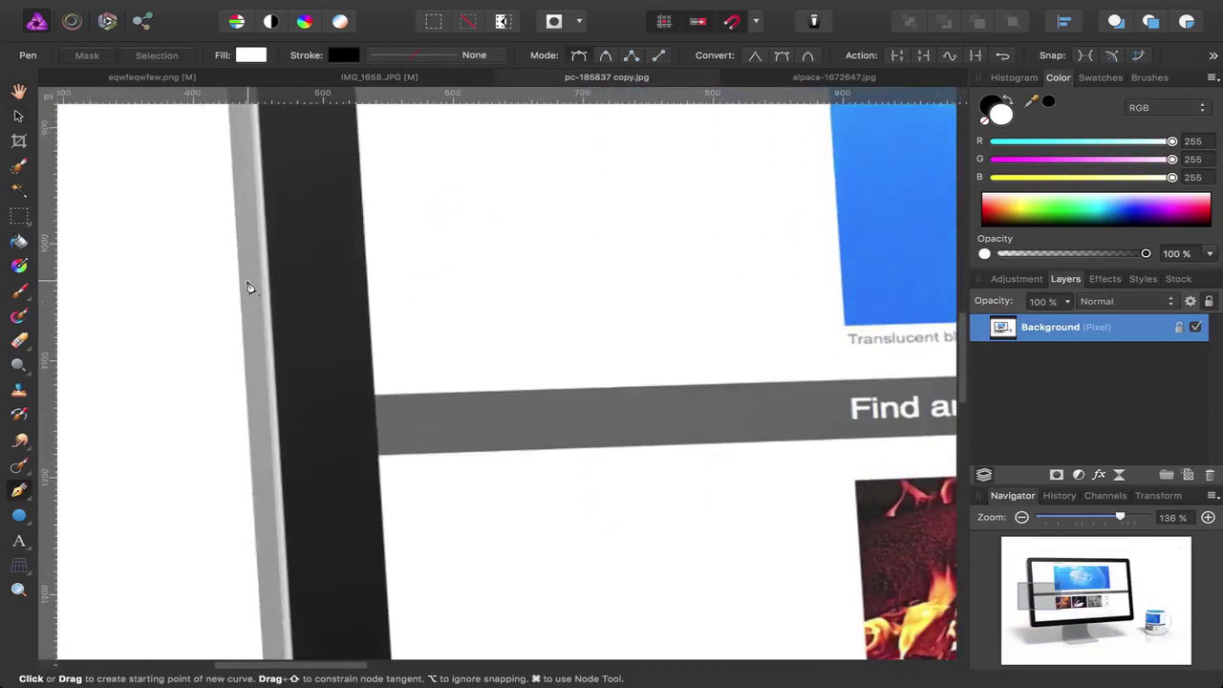
pyautogui.scroll(2, 246, 286)
pyautogui.scroll(2, 281, 322)
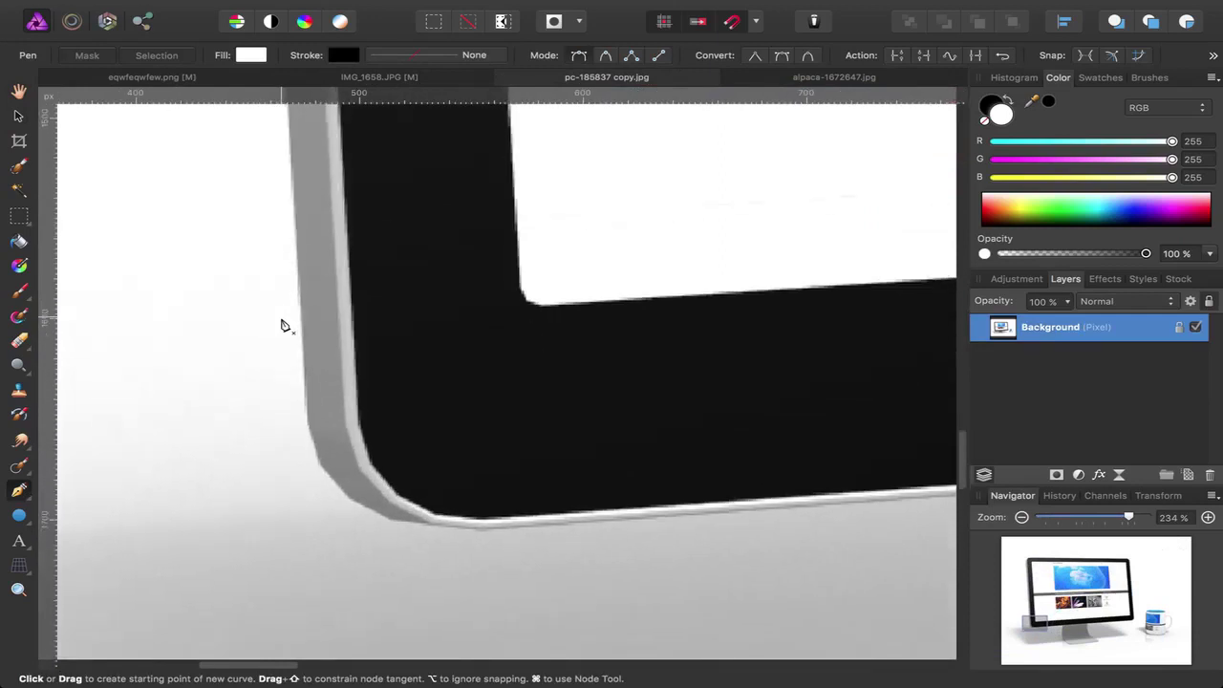
pyautogui.scroll(-1, 285, 326)
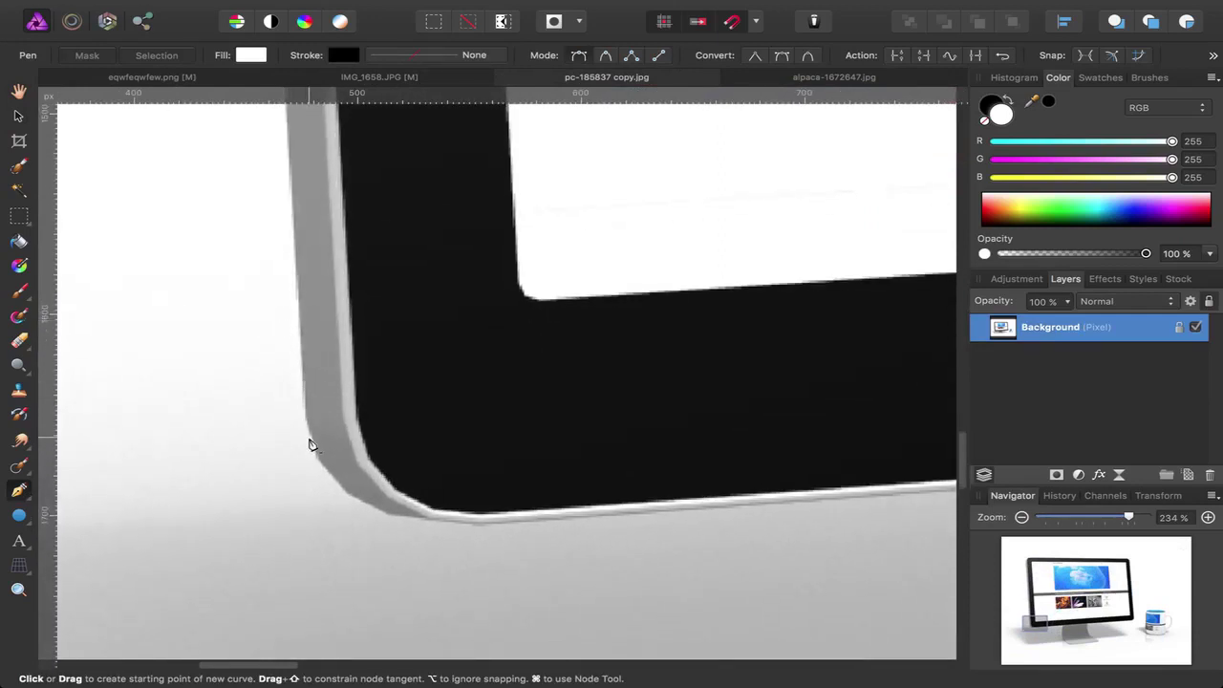
pyautogui.scroll(5, 308, 444)
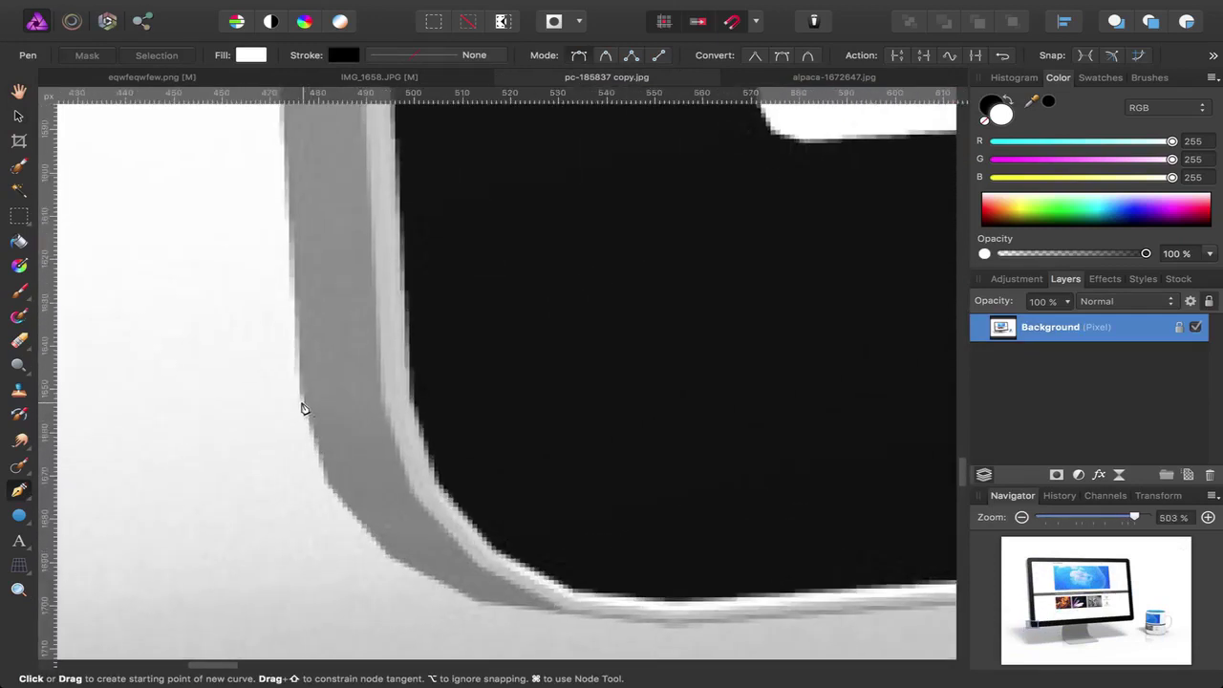
pyautogui.click(298, 372)
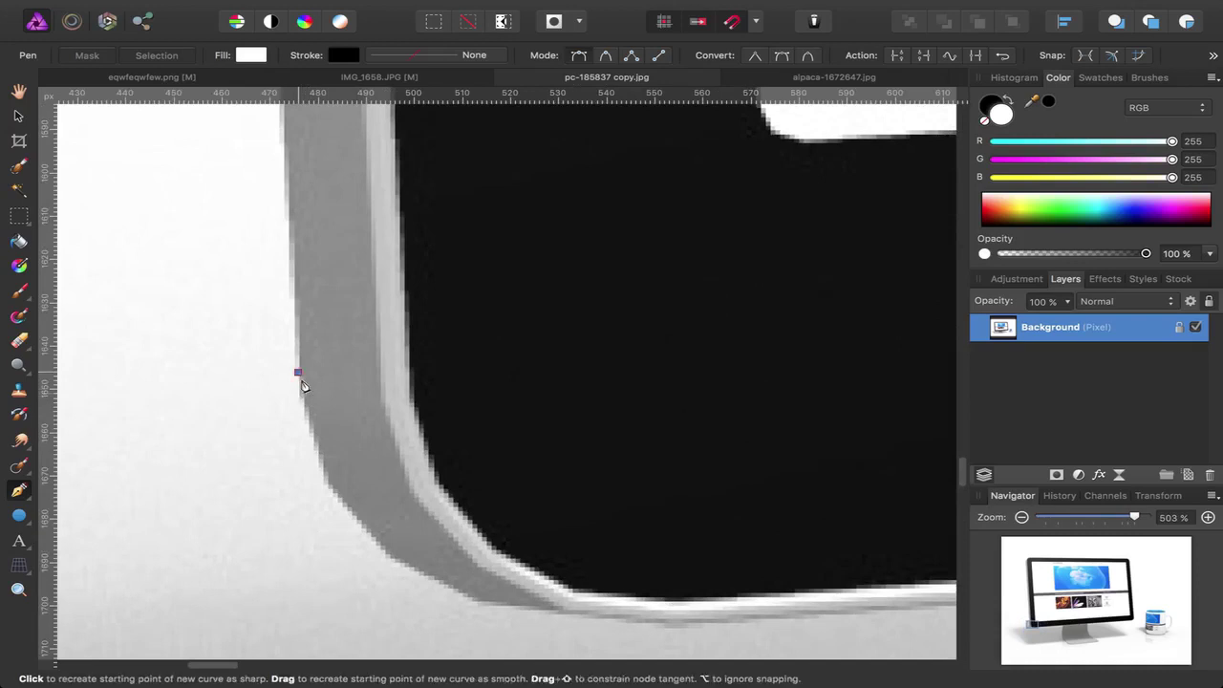
pyautogui.press('super+z')
pyautogui.click(298, 394)
pyautogui.scroll(5, 298, 280)
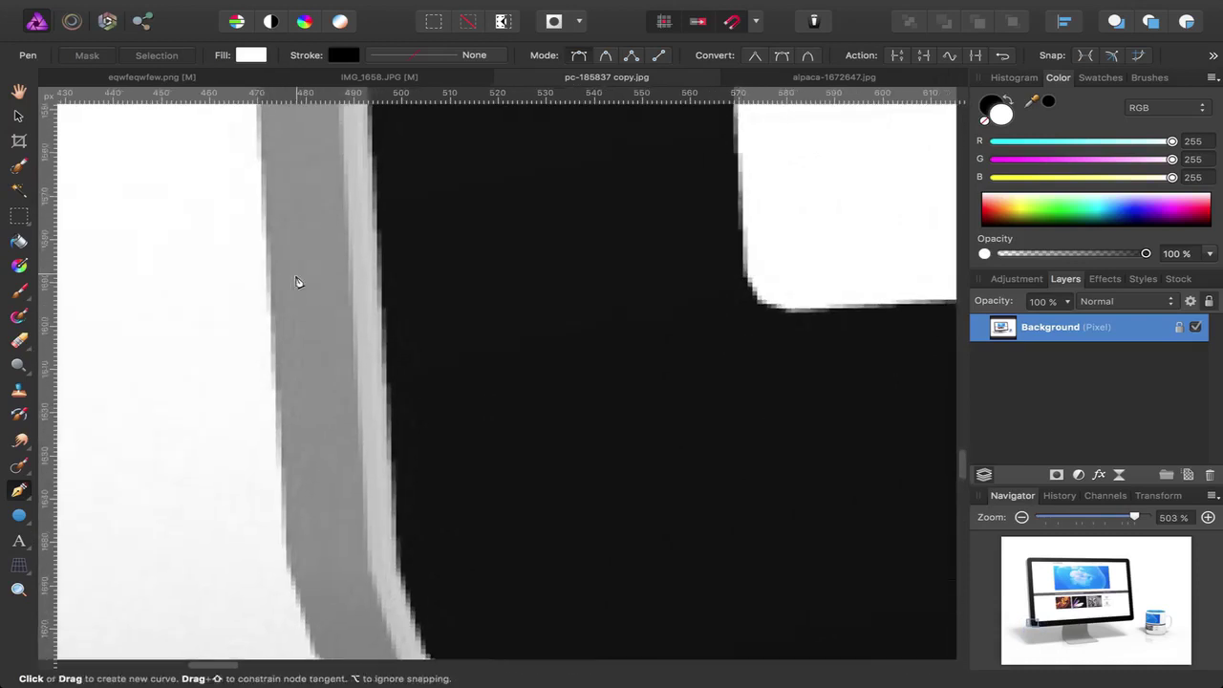
pyautogui.scroll(3, 296, 279)
pyautogui.scroll(-10, 298, 282)
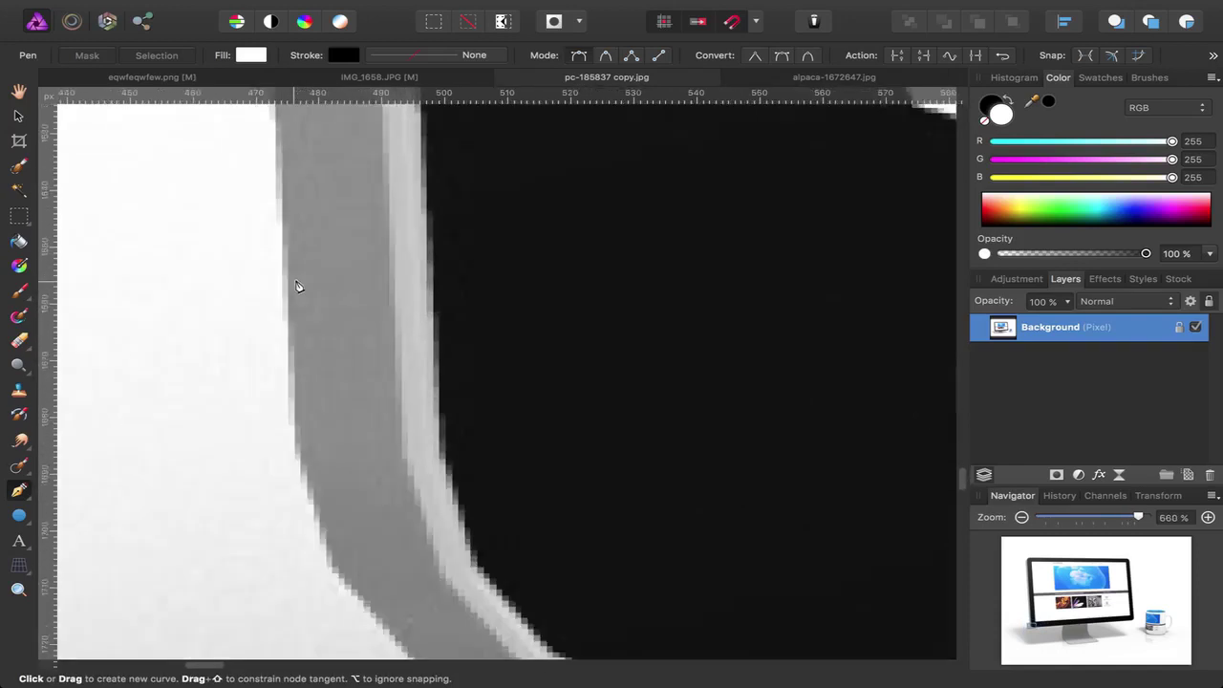
pyautogui.press('super+z')
# - Trace a Pen curve along the monitor's frame, starting at its lower-left corner and going over the top to the lower-right corner
pyautogui.scroll(1, 301, 280)
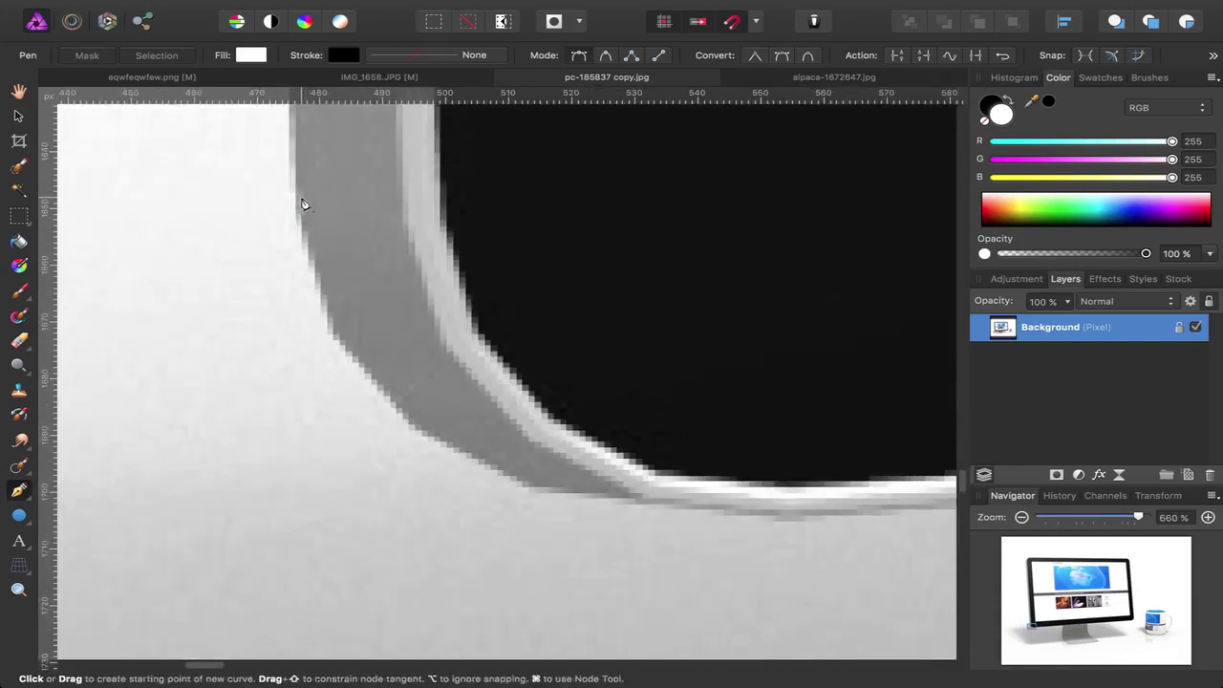
pyautogui.click(300, 193)
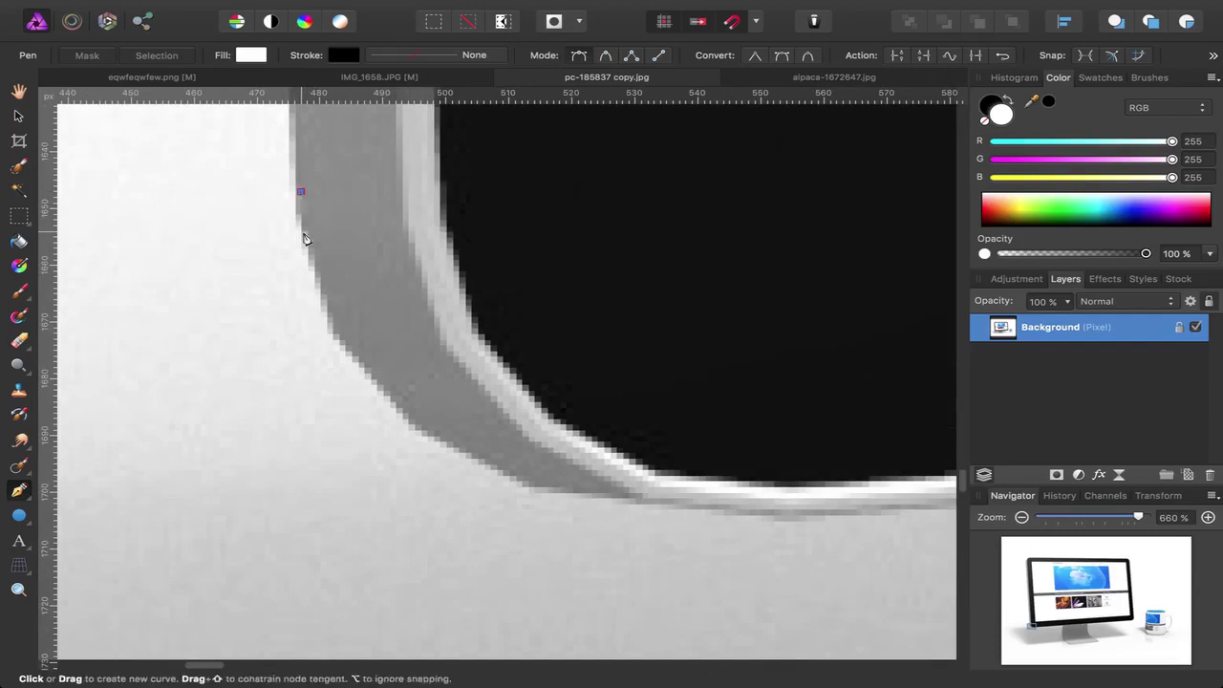
pyautogui.scroll(-8, 294, 172)
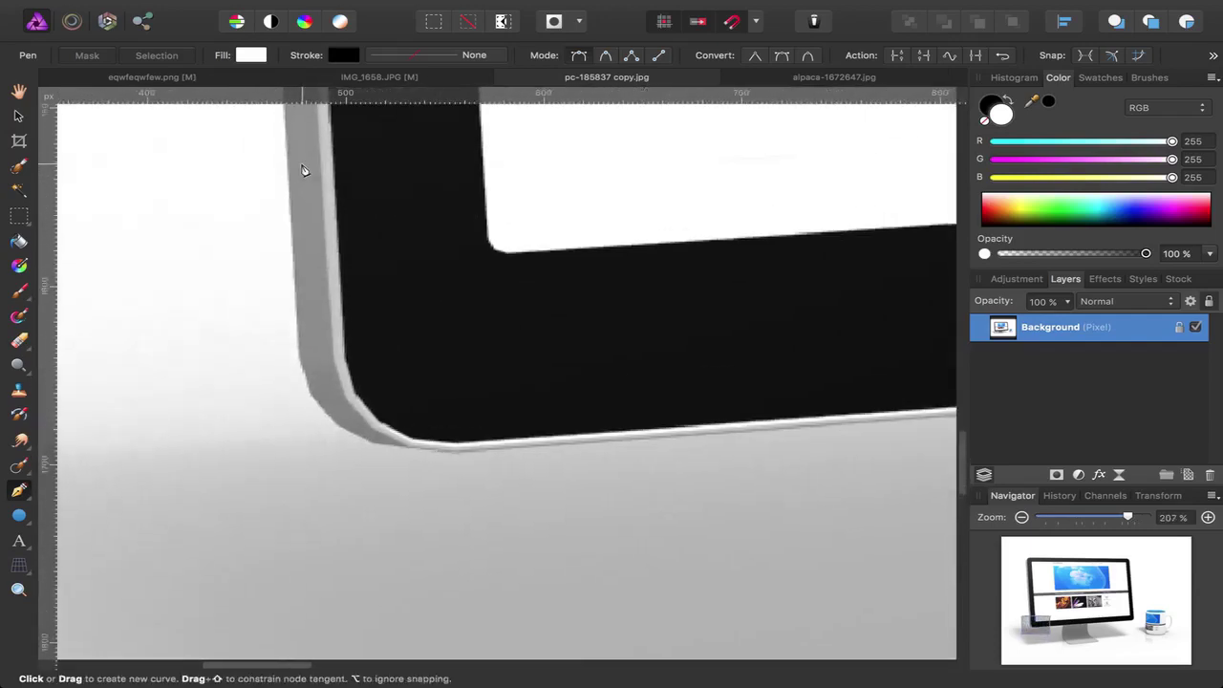
pyautogui.scroll(-4, 301, 170)
pyautogui.scroll(10, 299, 169)
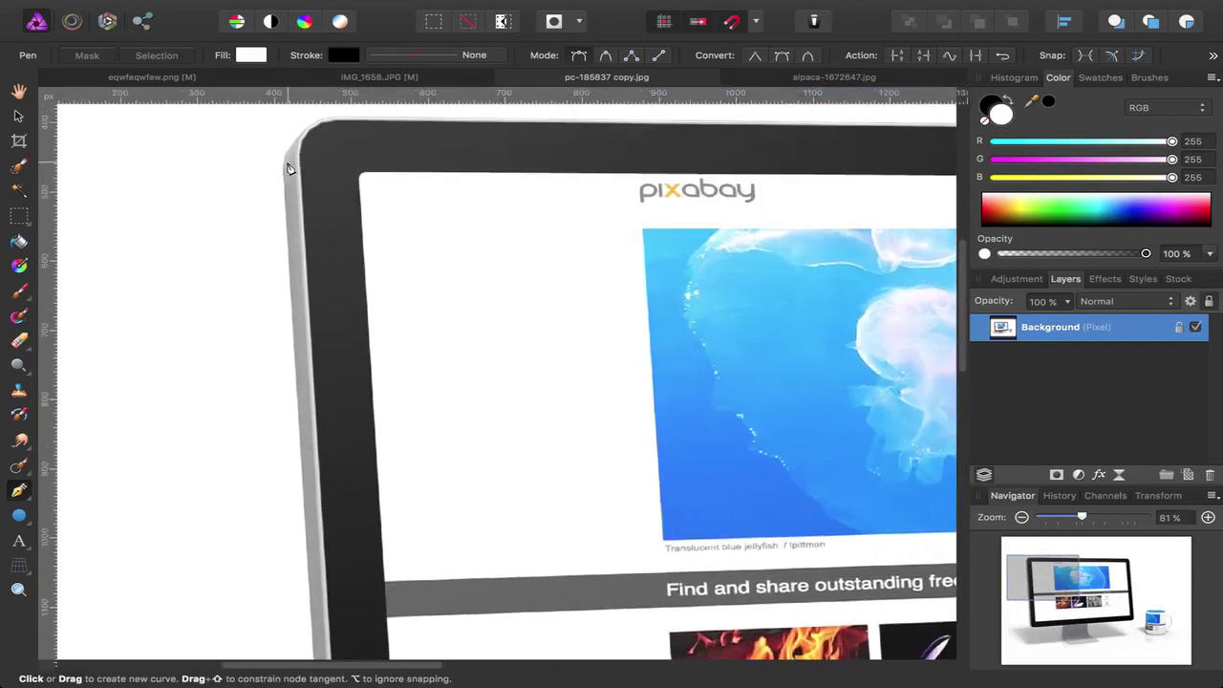
pyautogui.scroll(6, 288, 168)
pyautogui.scroll(-4, 287, 167)
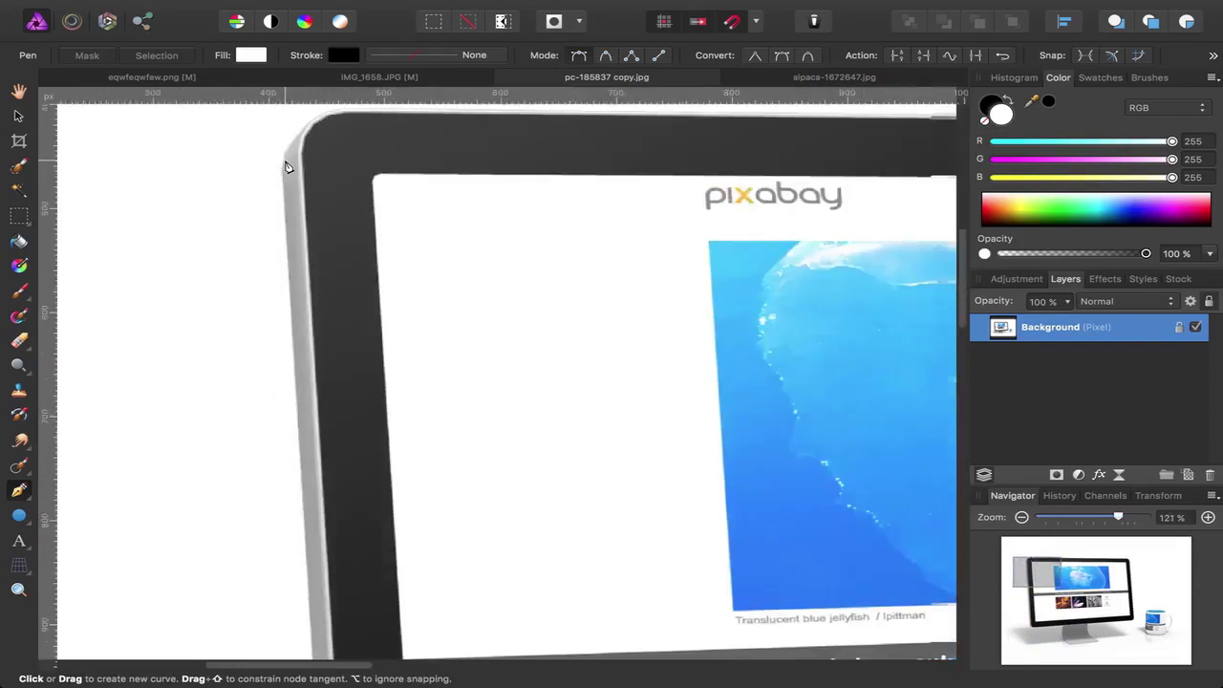
pyautogui.scroll(-5, 287, 168)
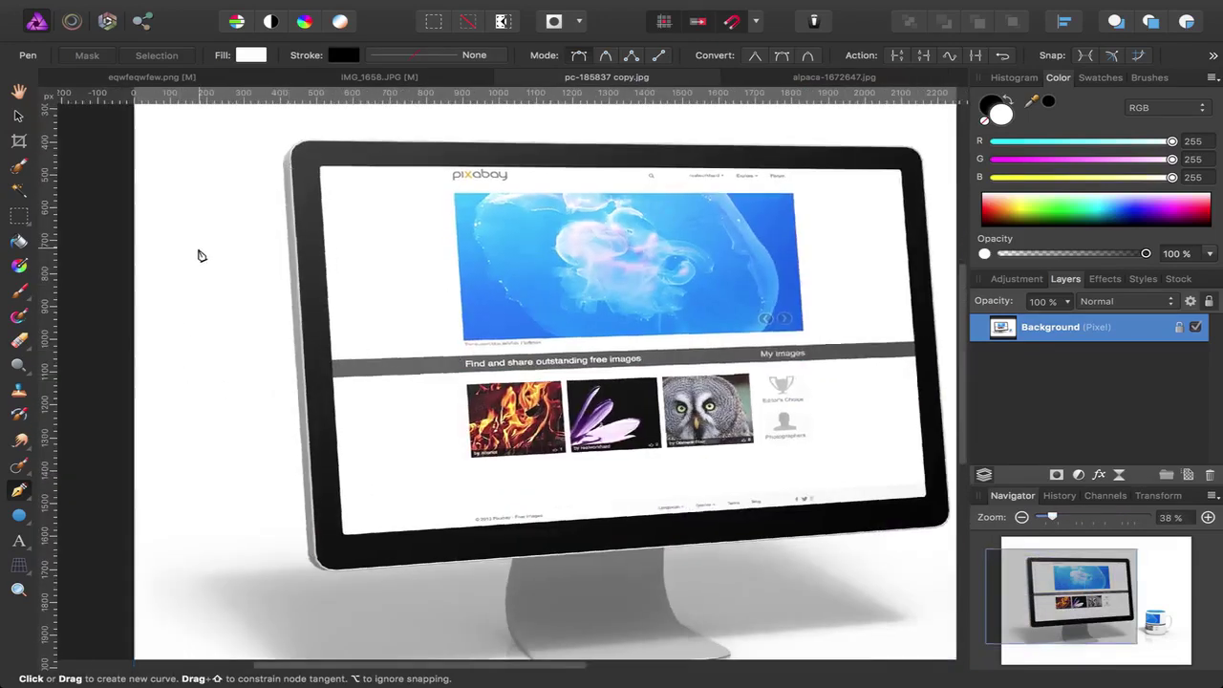
pyautogui.scroll(7, 325, 153)
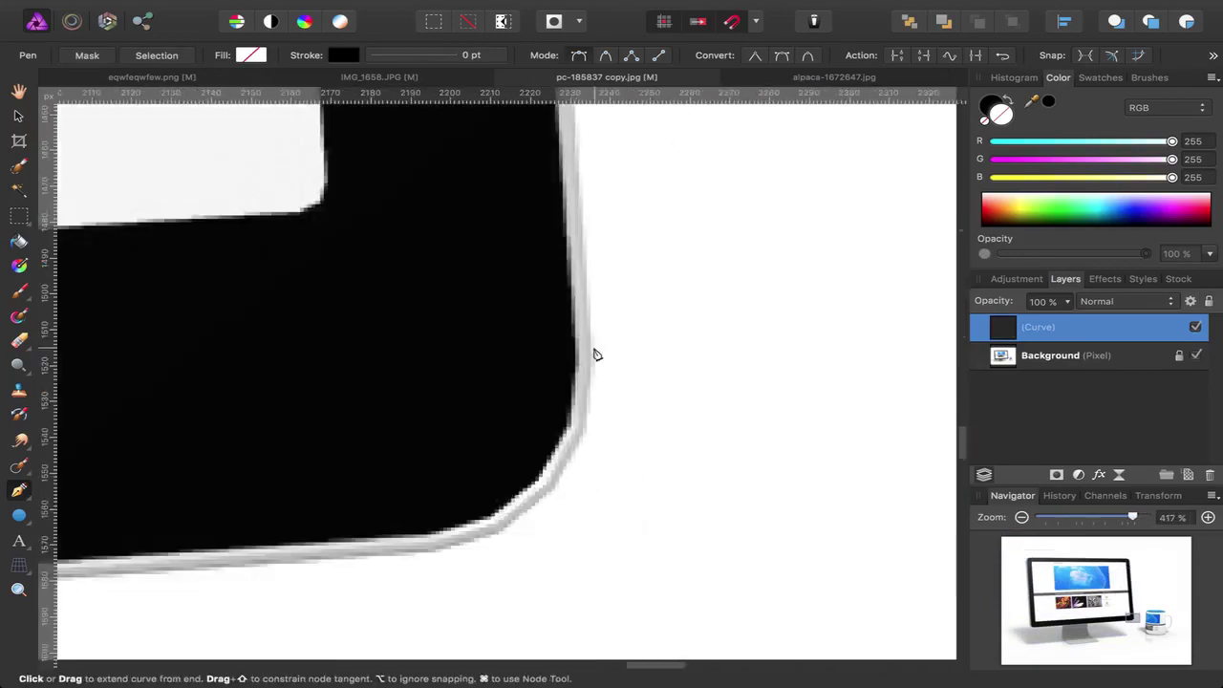
pyautogui.click(374, 318)
pyautogui.click(638, 550)
# - Continue the Pen curve around the monitor's stand and along the frame's bottom edge, closing it at the starting node
pyautogui.scroll(-5, 513, 365)
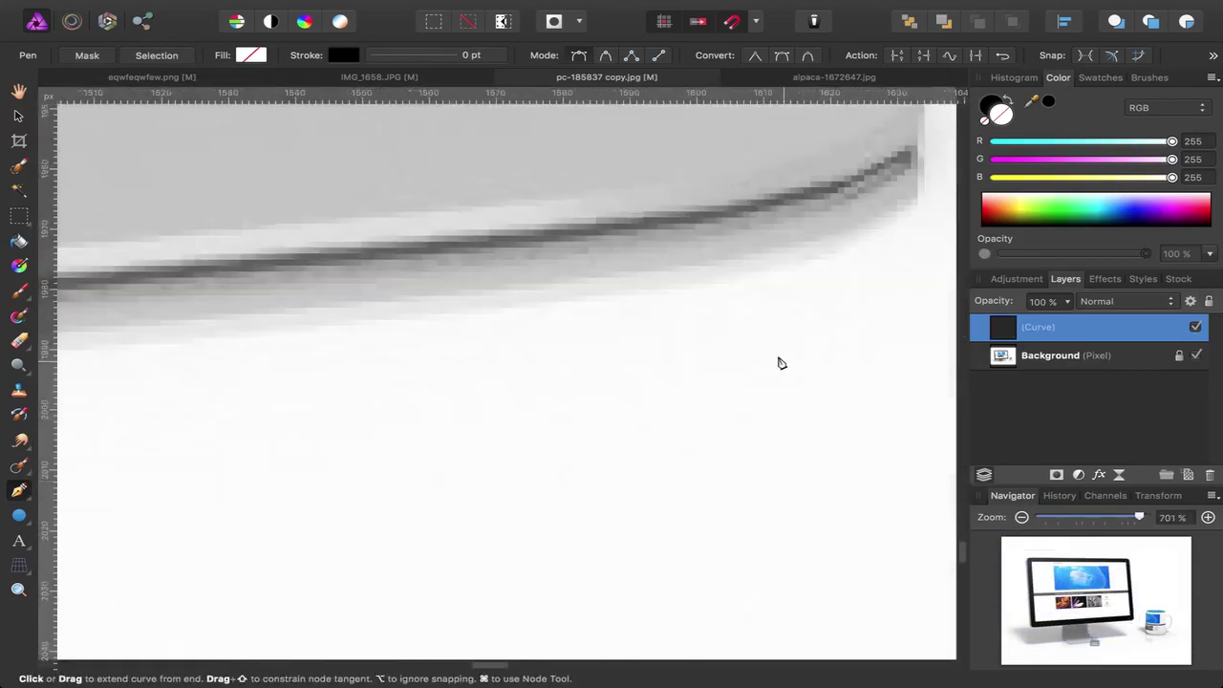
pyautogui.click(125, 283)
pyautogui.click(609, 384)
pyautogui.scroll(5, 351, 301)
pyautogui.click(474, 204)
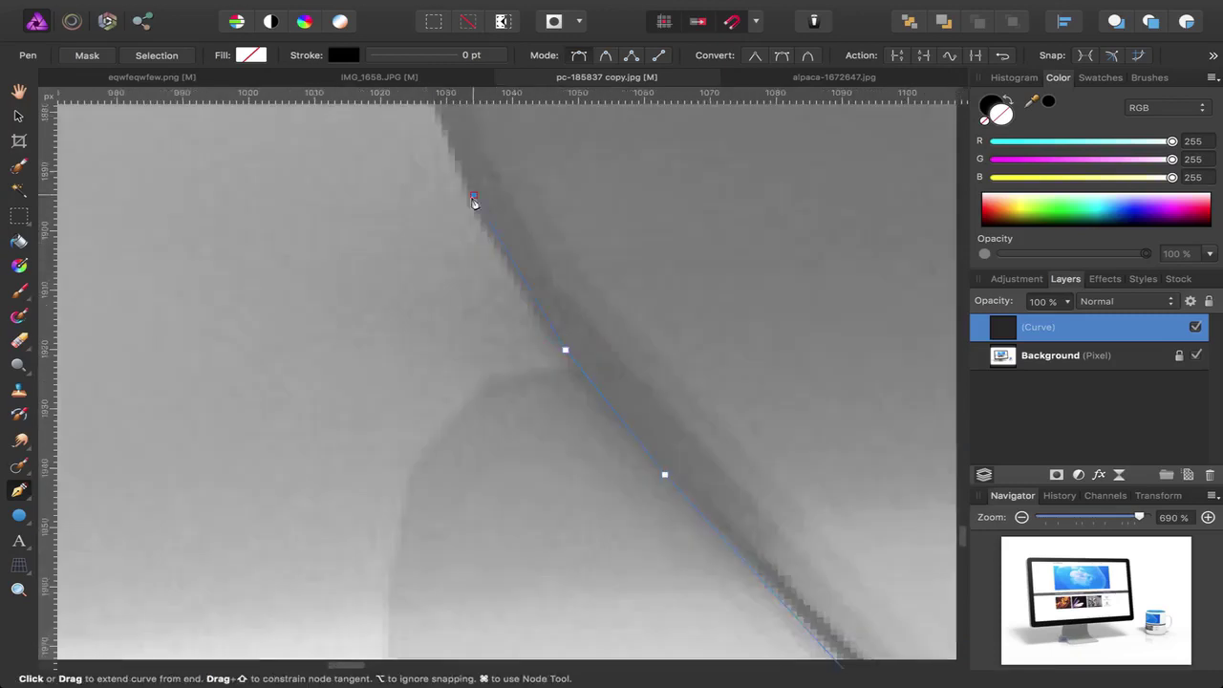
pyautogui.click(478, 309)
pyautogui.click(418, 218)
pyautogui.click(395, 212)
# - Convert the closed monitor curve into a selection and duplicate the selected area onto a new layer
pyautogui.press('super+0')
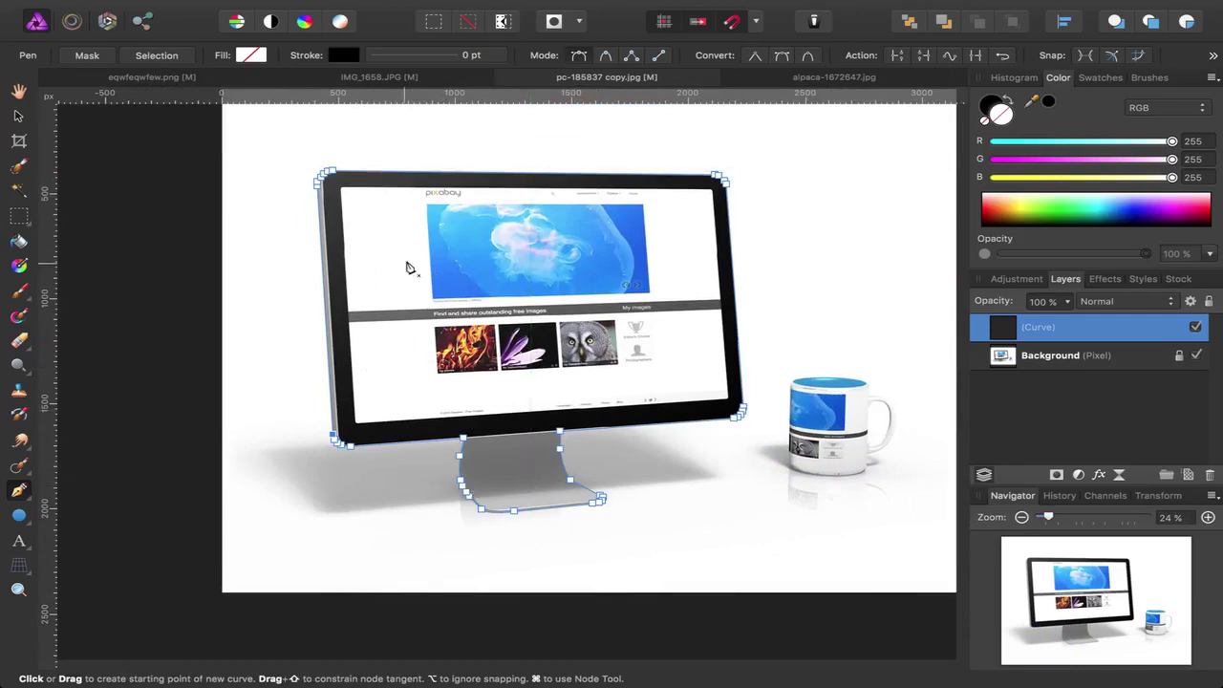
pyautogui.click(157, 55)
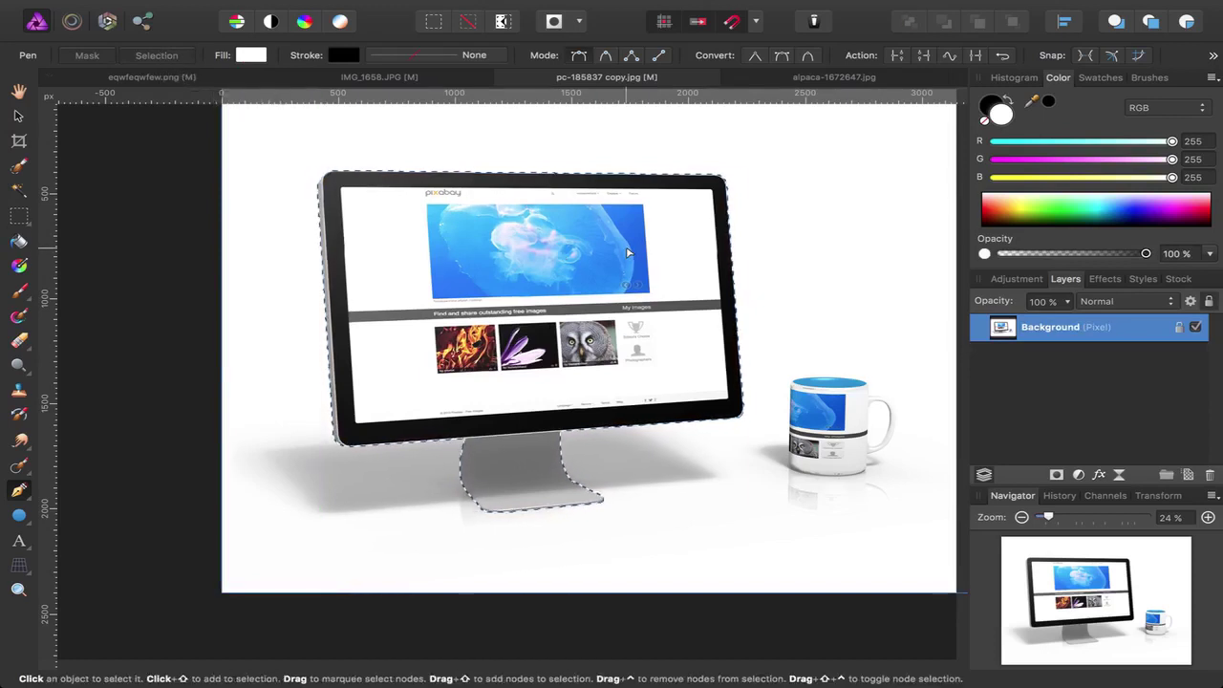
pyautogui.press('super+j')
# - Clear the selected area from the original lower Background layer, and delete that layer
pyautogui.click(1113, 363)
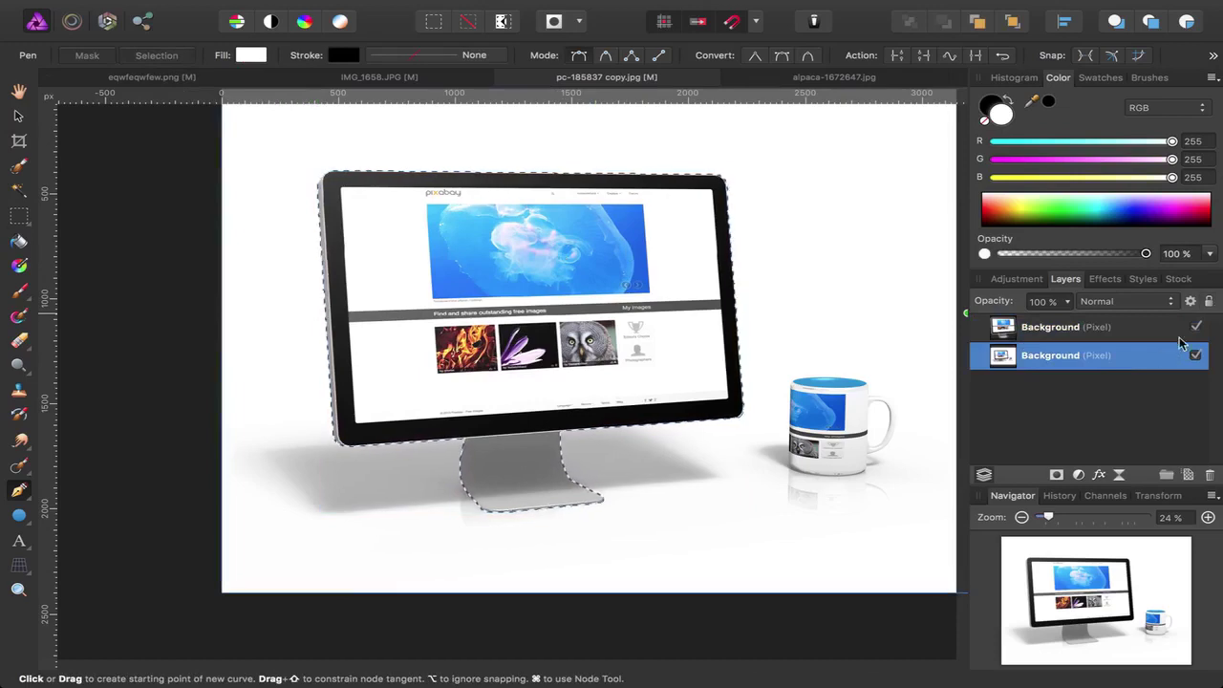
pyautogui.press('Delete')
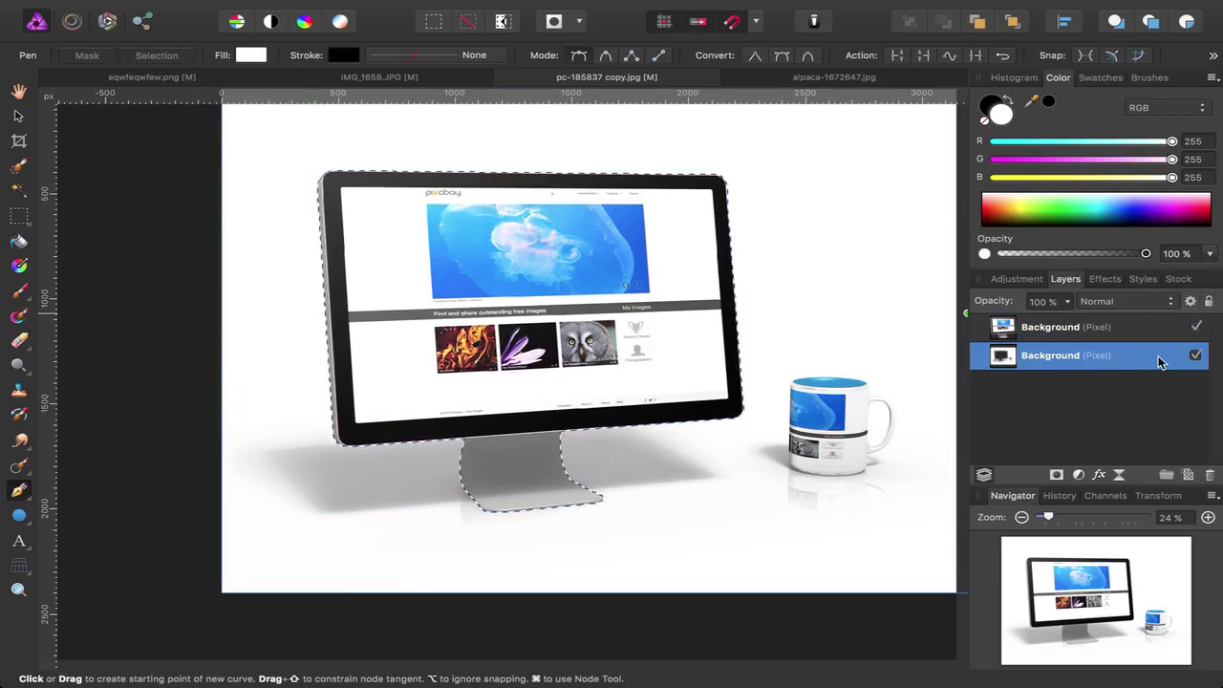
pyautogui.rightClick(1099, 355)
pyautogui.click(1070, 463)
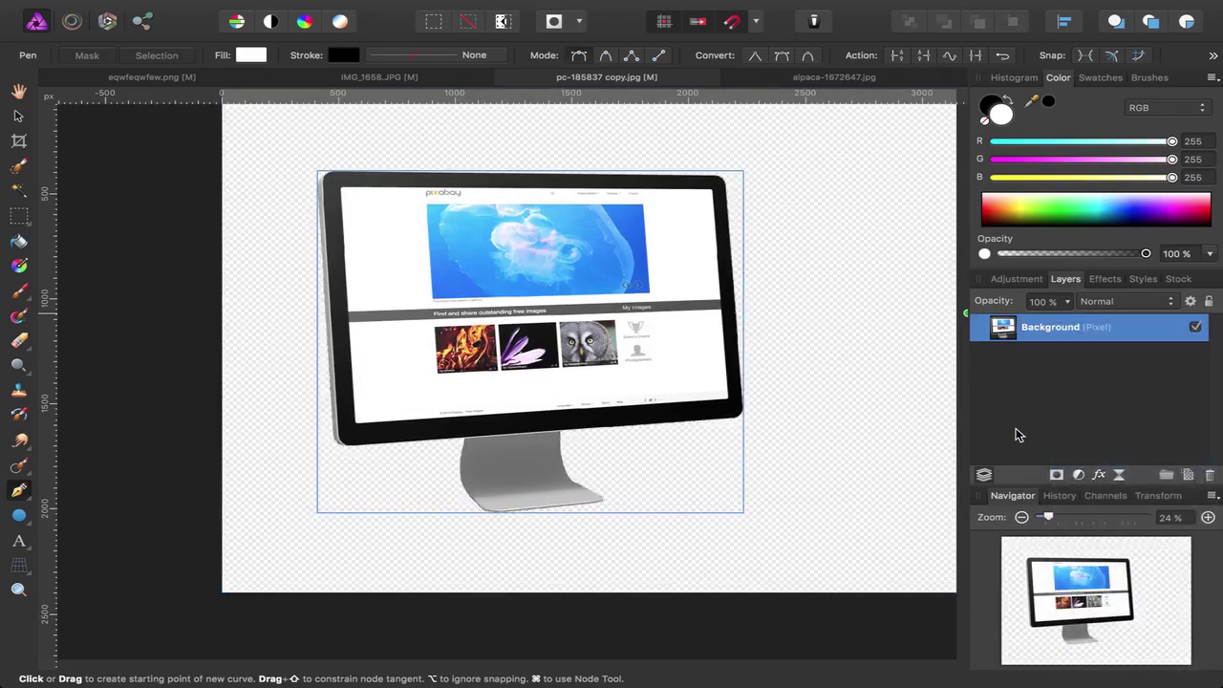
# - Move the monitor cutout to the right on the transparent canvas and deselect it
pyautogui.press('v')
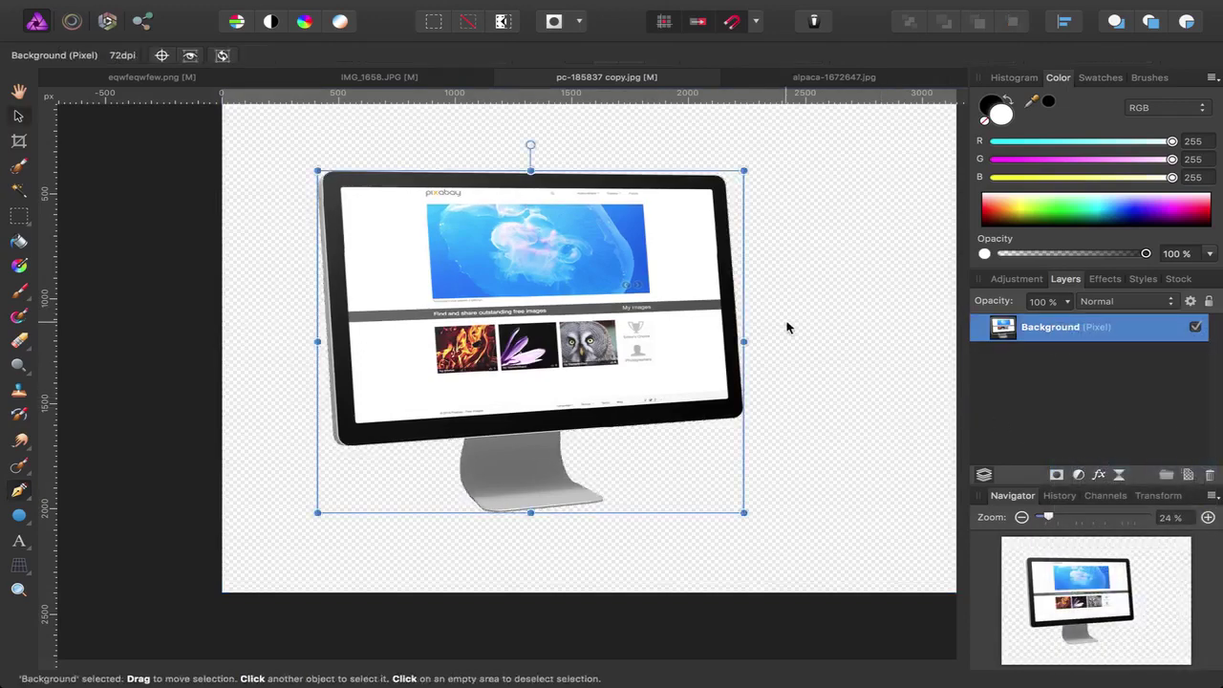
pyautogui.moveTo(560, 299); pyautogui.dragTo(608, 304)
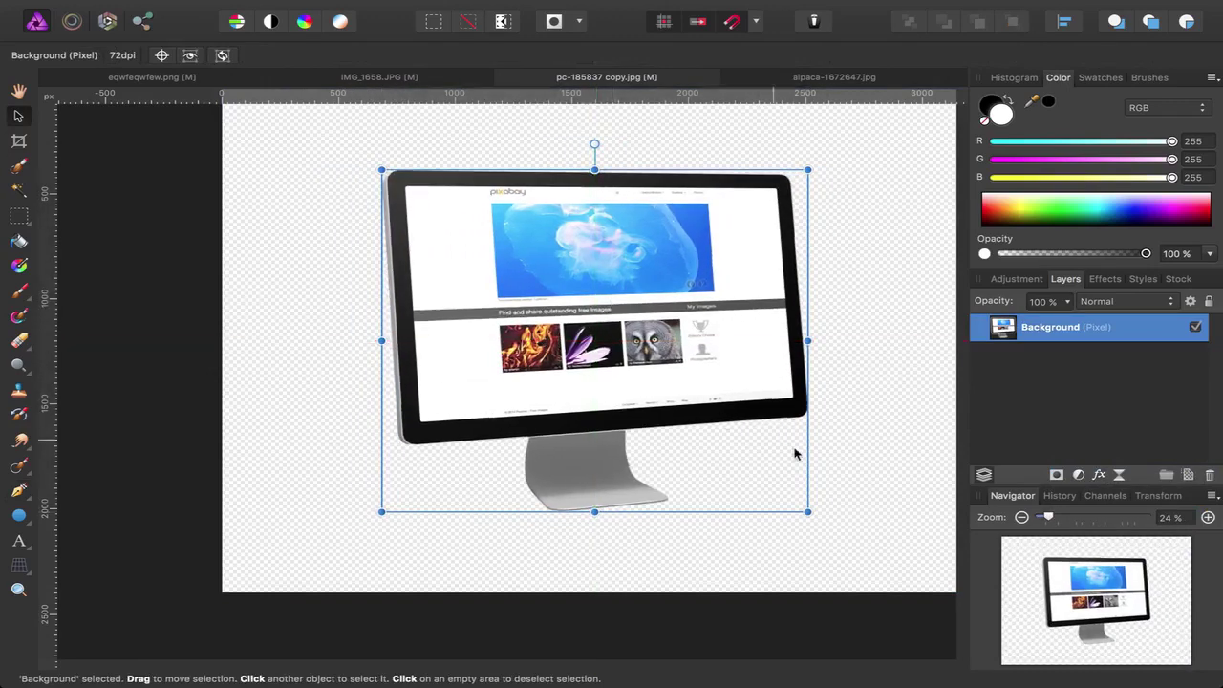
pyautogui.click(832, 464)
pyautogui.scroll(8, 544, 250)
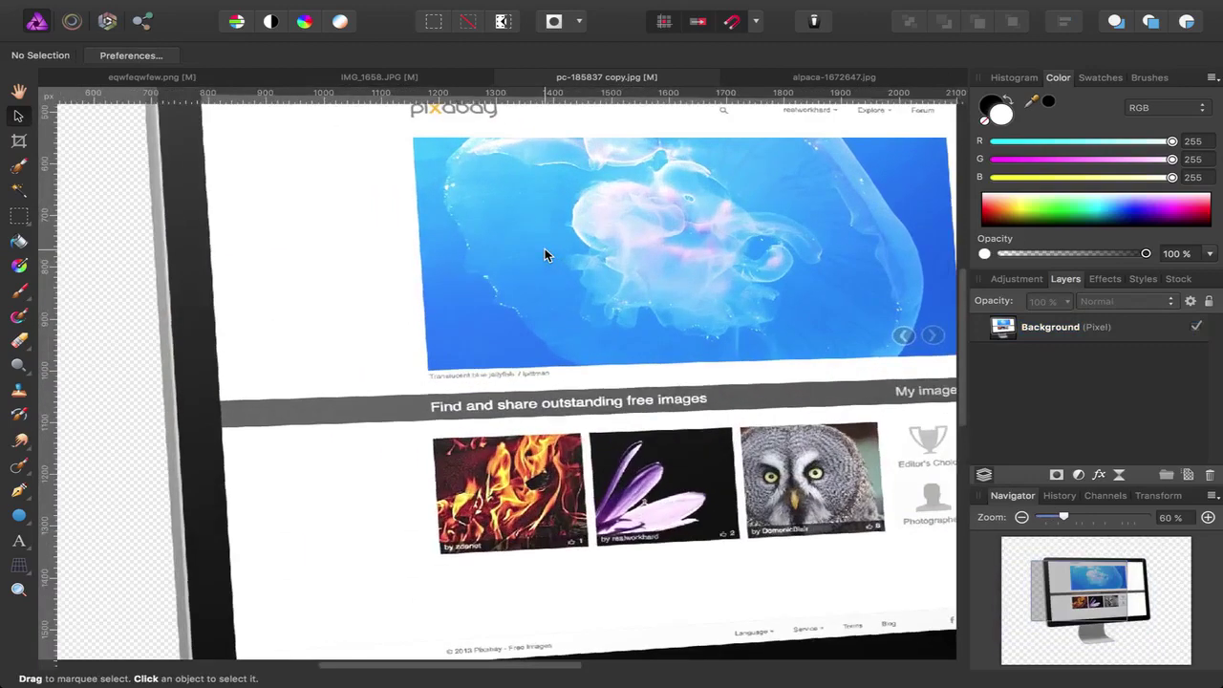
# - Trace the monitor's display area with a closed Pen curve through its four corners and convert the curve into a selection
pyautogui.scroll(-5, 544, 250)
pyautogui.press('p')
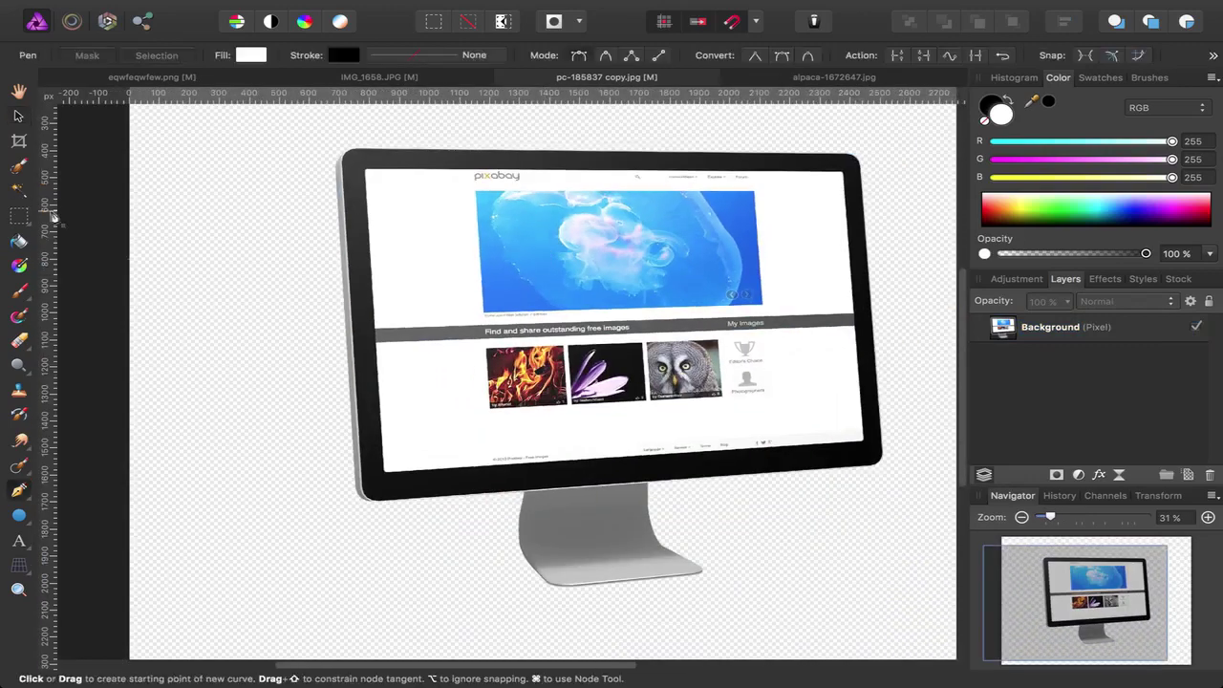
pyautogui.scroll(10, 361, 260)
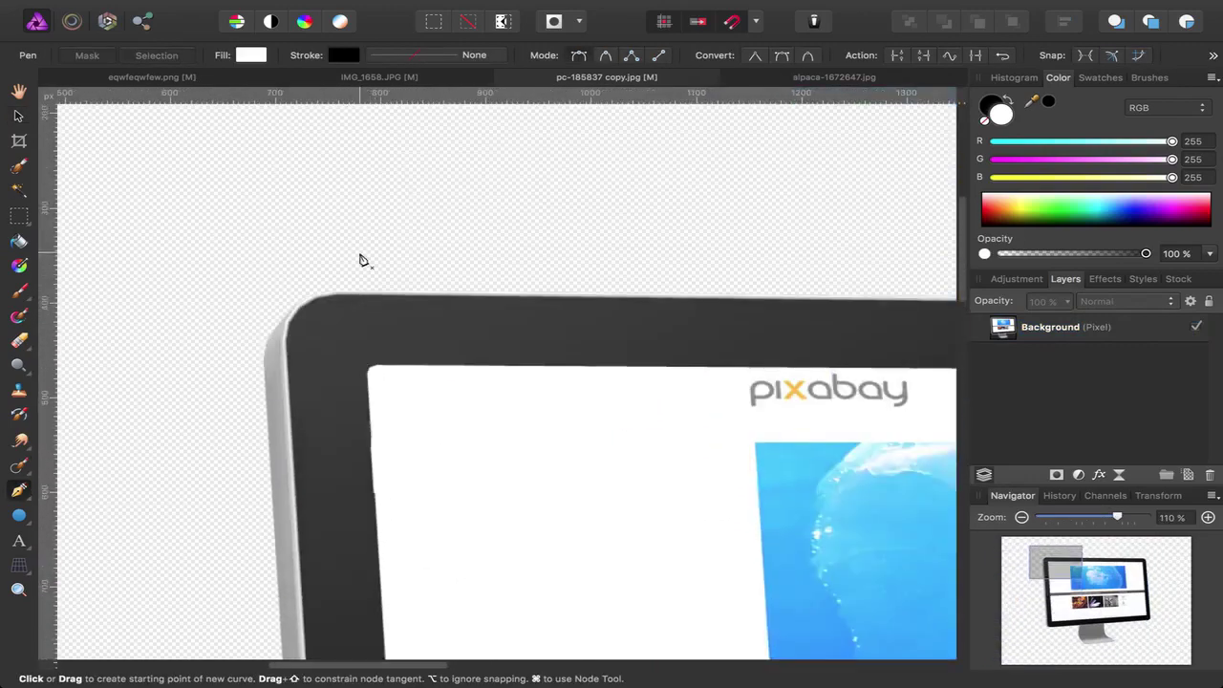
pyautogui.scroll(10, 362, 263)
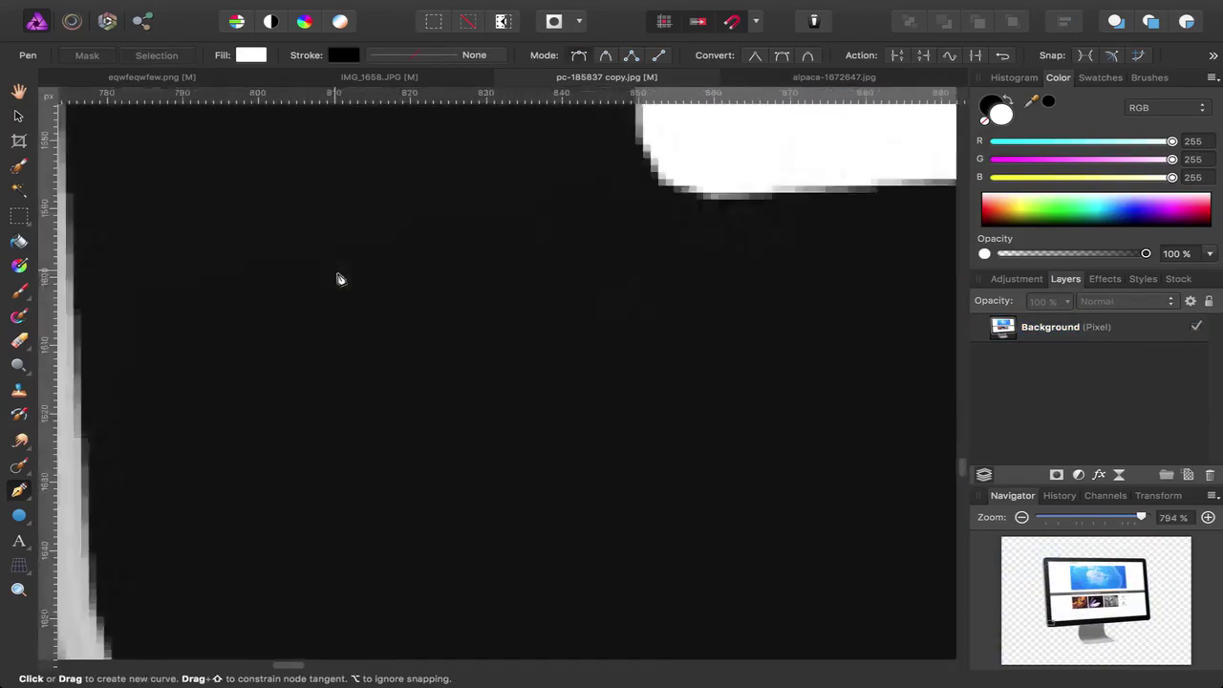
pyautogui.click(507, 272)
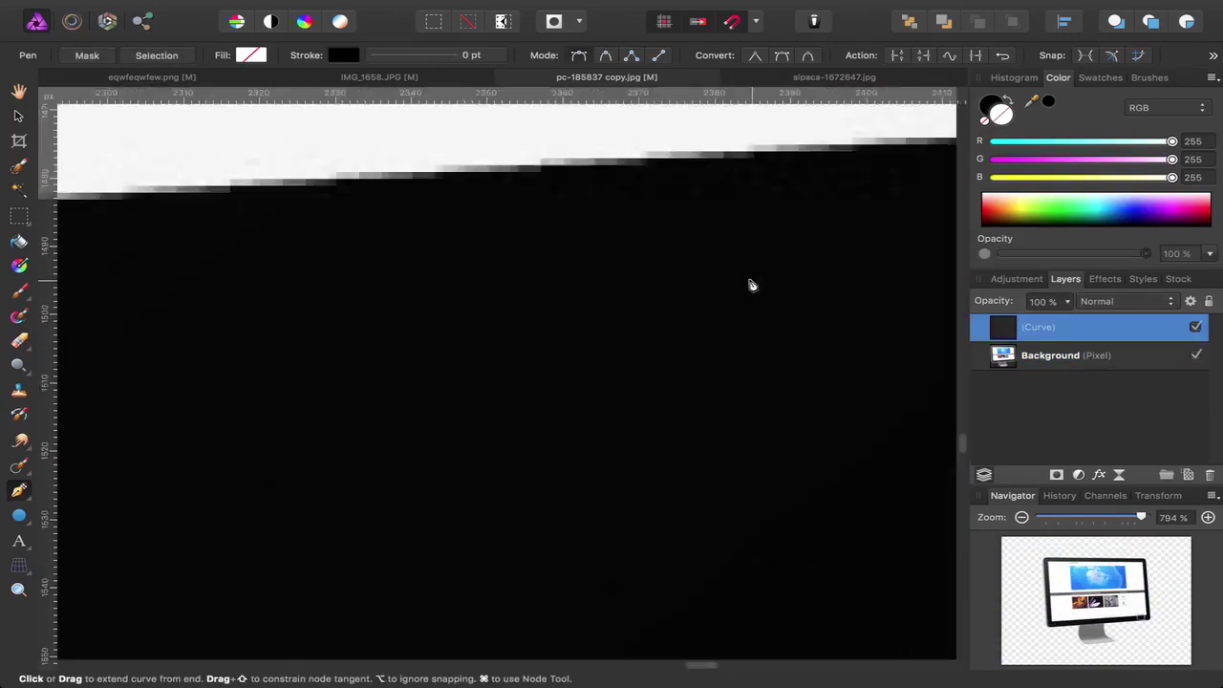
pyautogui.click(470, 339)
pyautogui.scroll(10, 466, 338)
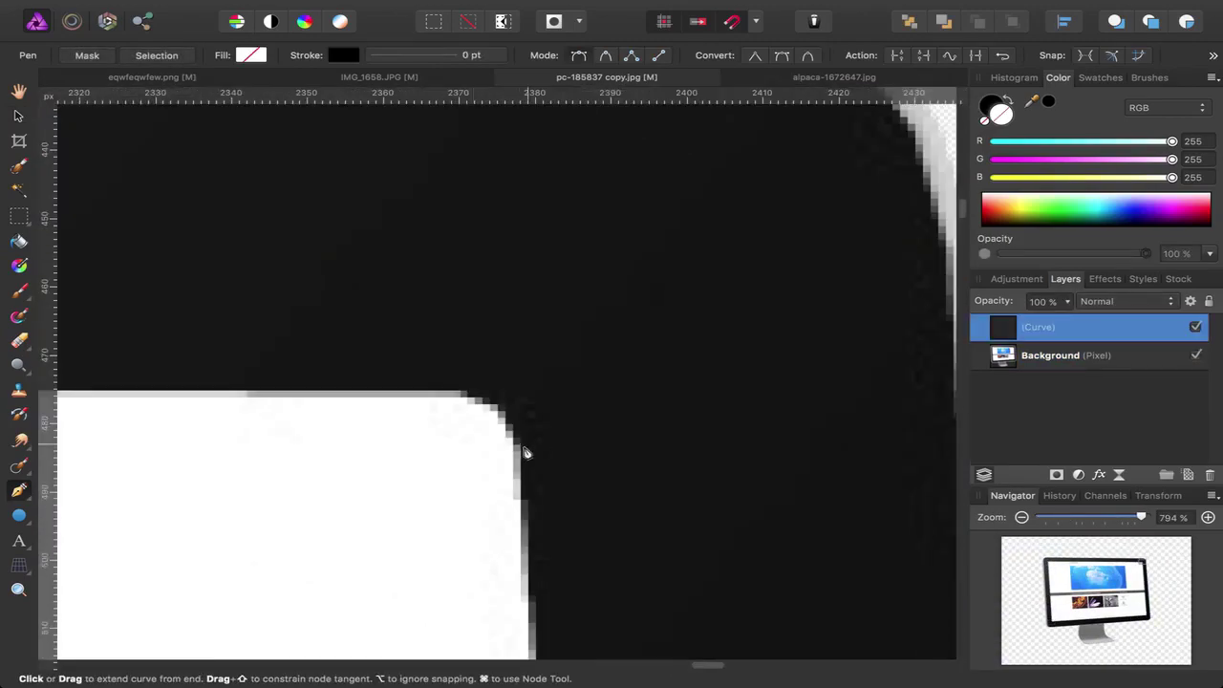
pyautogui.click(526, 452)
pyautogui.click(459, 390)
pyautogui.hscroll(-10, 325, 398)
pyautogui.click(783, 297)
pyautogui.click(723, 354)
pyautogui.scroll(-10, 611, 382)
pyautogui.scroll(-2, 612, 382)
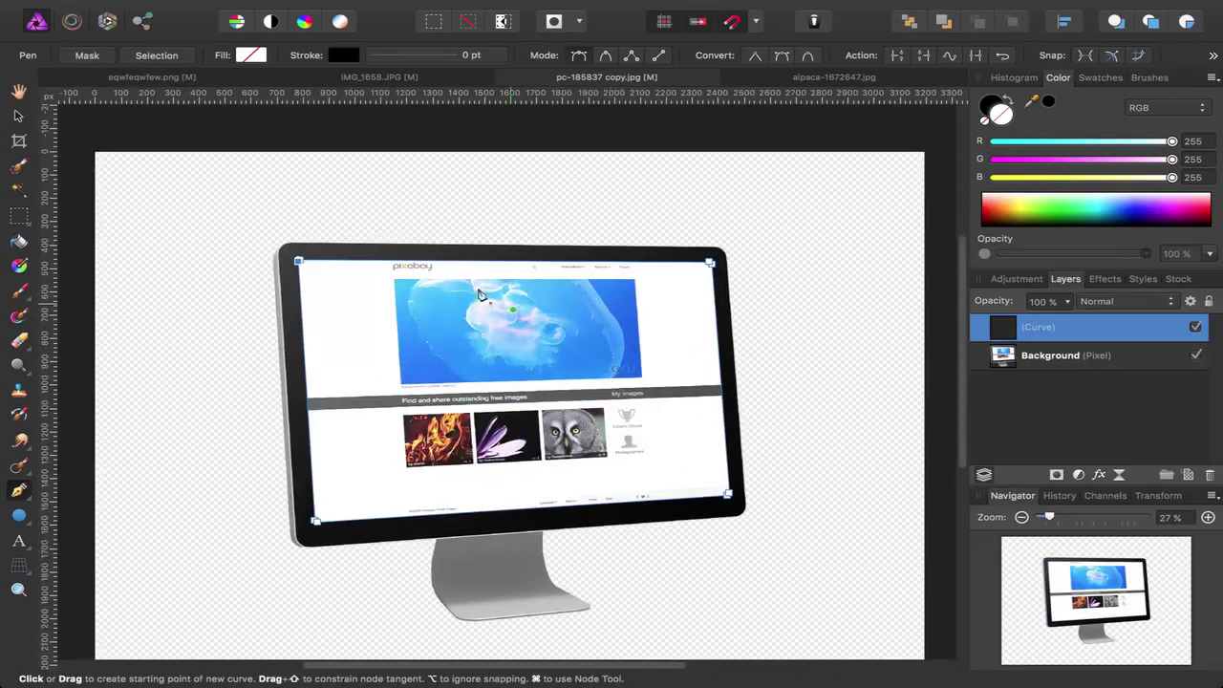
pyautogui.click(157, 57)
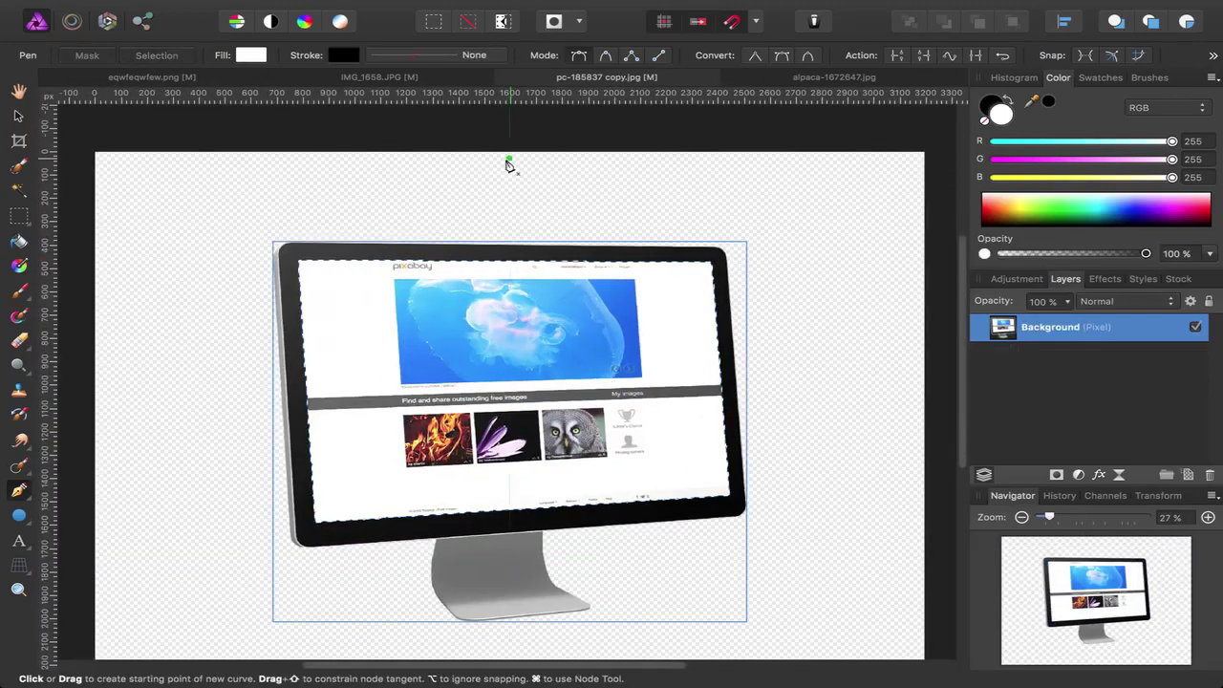
# - Paint the selected display area solid black, enlarging the Paint Brush to 452.8 px, and clear the selection
pyautogui.press('b')
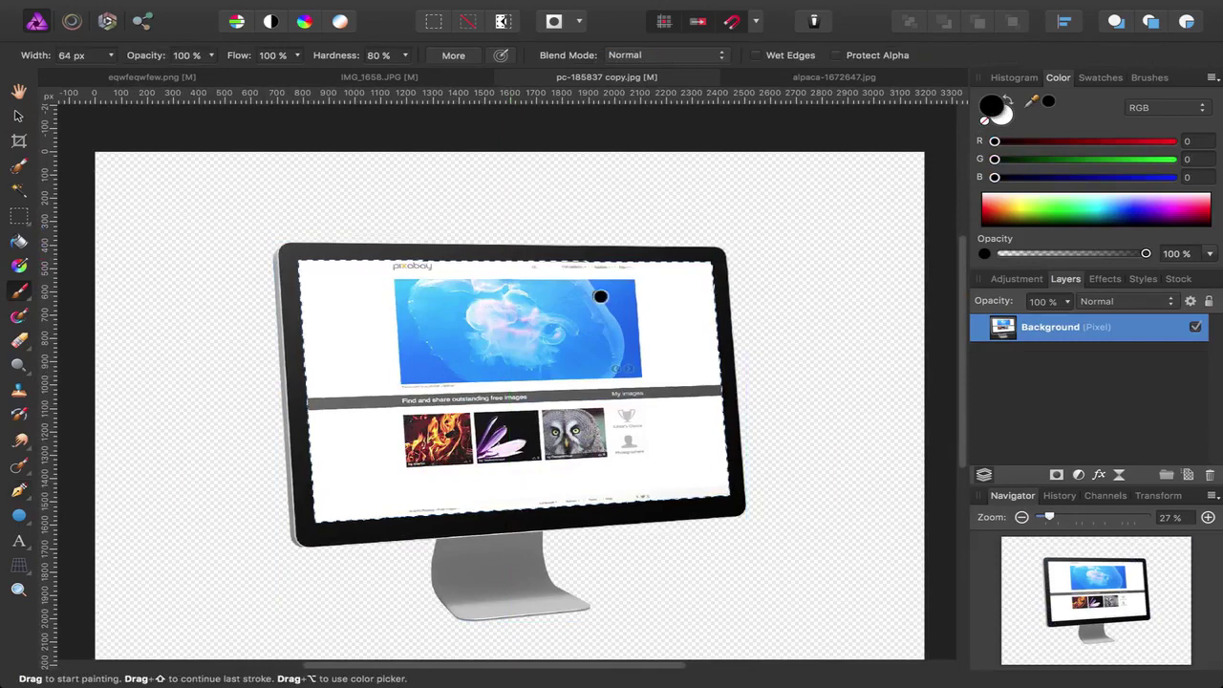
pyautogui.press(']')
pyautogui.press(']')
pyautogui.press(']')
pyautogui.press(']')
pyautogui.press(']')
pyautogui.press(']')
pyautogui.press(']')
pyautogui.press(']')
pyautogui.press(']')
pyautogui.press(']')
pyautogui.press(']')
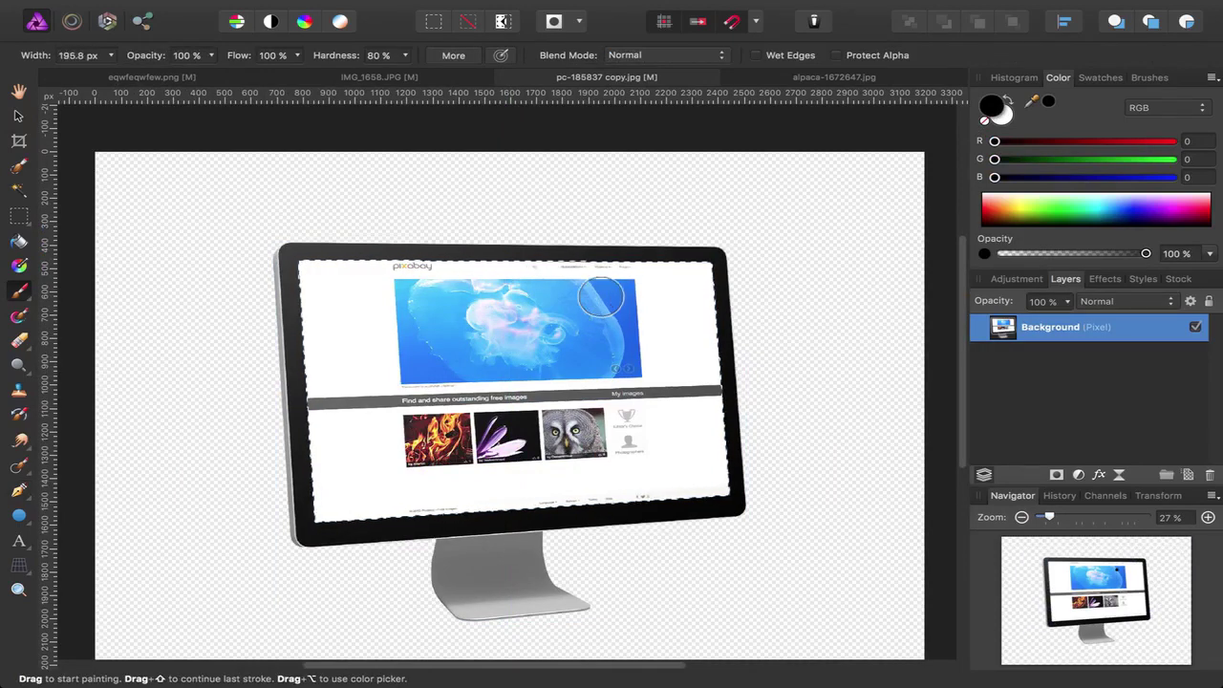
pyautogui.moveTo(695, 283)
pyautogui.mouseDown()
pyautogui.moveTo(272, 302)
pyautogui.moveTo(144, 429)
pyautogui.moveTo(385, 519)
pyautogui.mouseUp()
pyautogui.moveTo(733, 436); pyautogui.dragTo(700, 388)
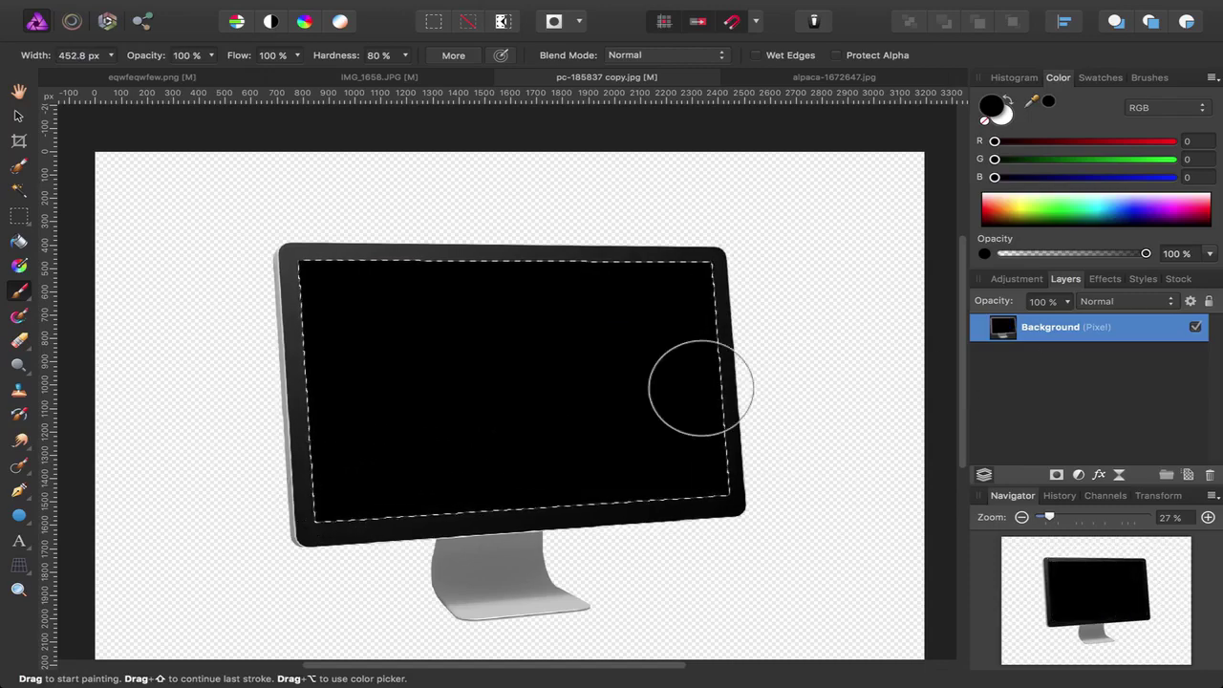
pyautogui.press('v')
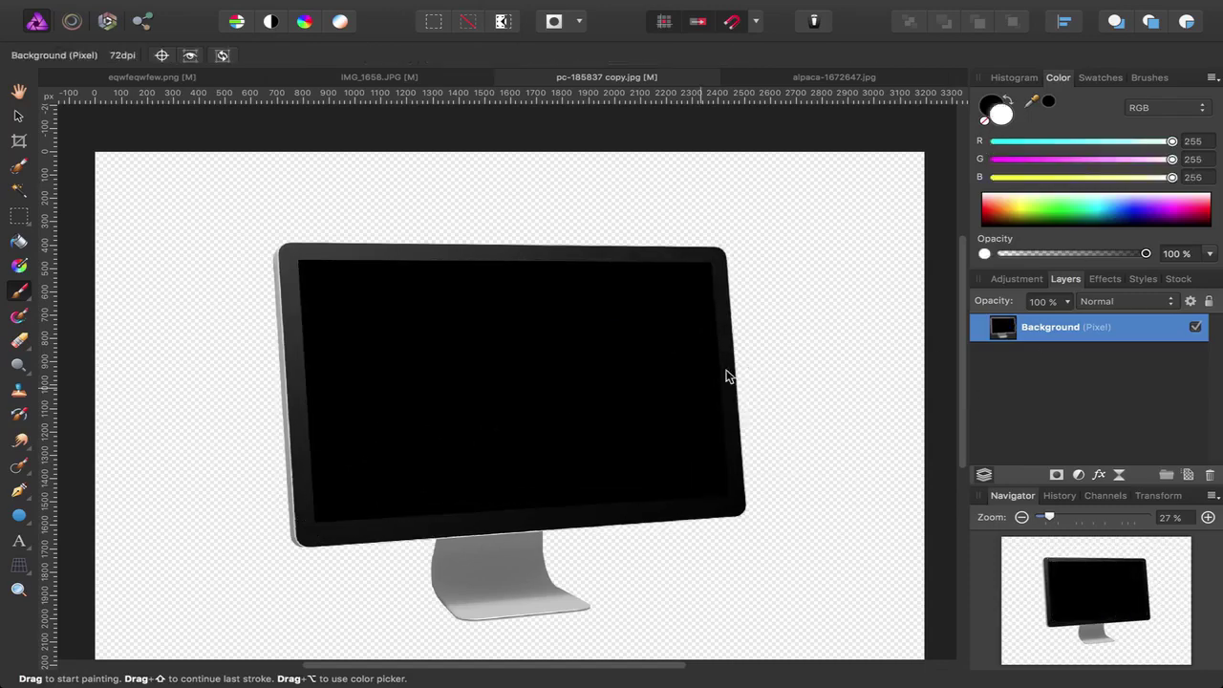
pyautogui.click(787, 347)
# - Examine the monitor cutout with its black display on the transparent canvas
pyautogui.scroll(3, 788, 349)
pyautogui.scroll(-4, 787, 353)
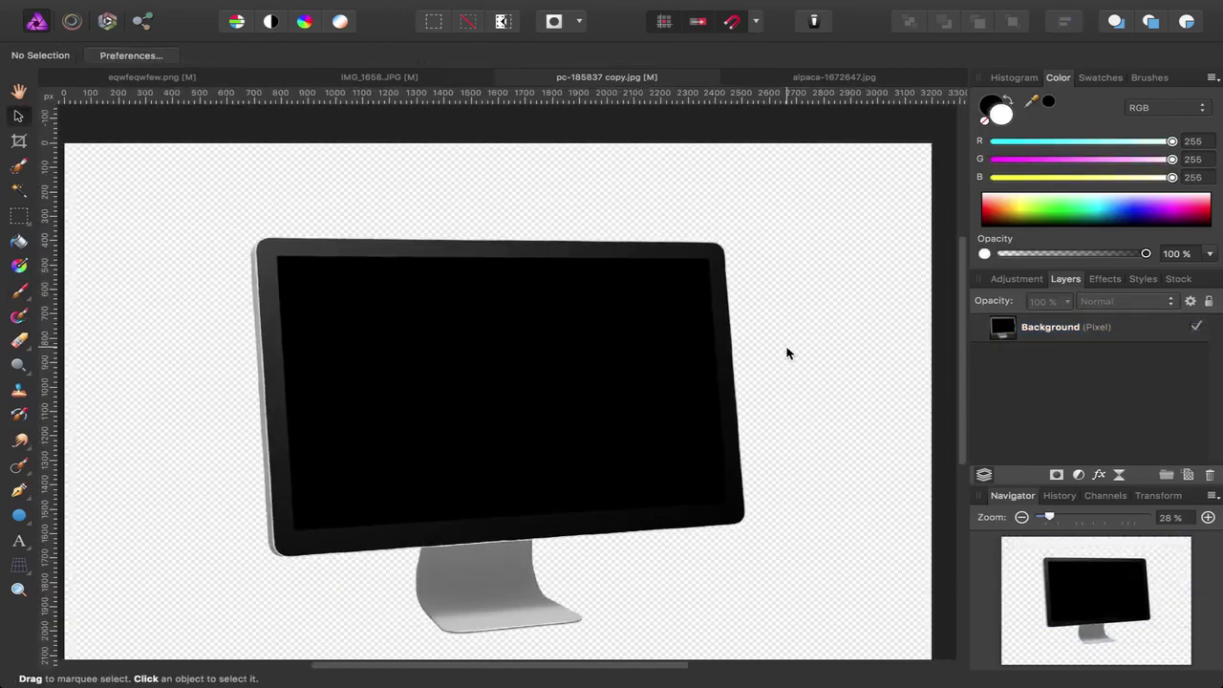
pyautogui.scroll(-2, 787, 353)
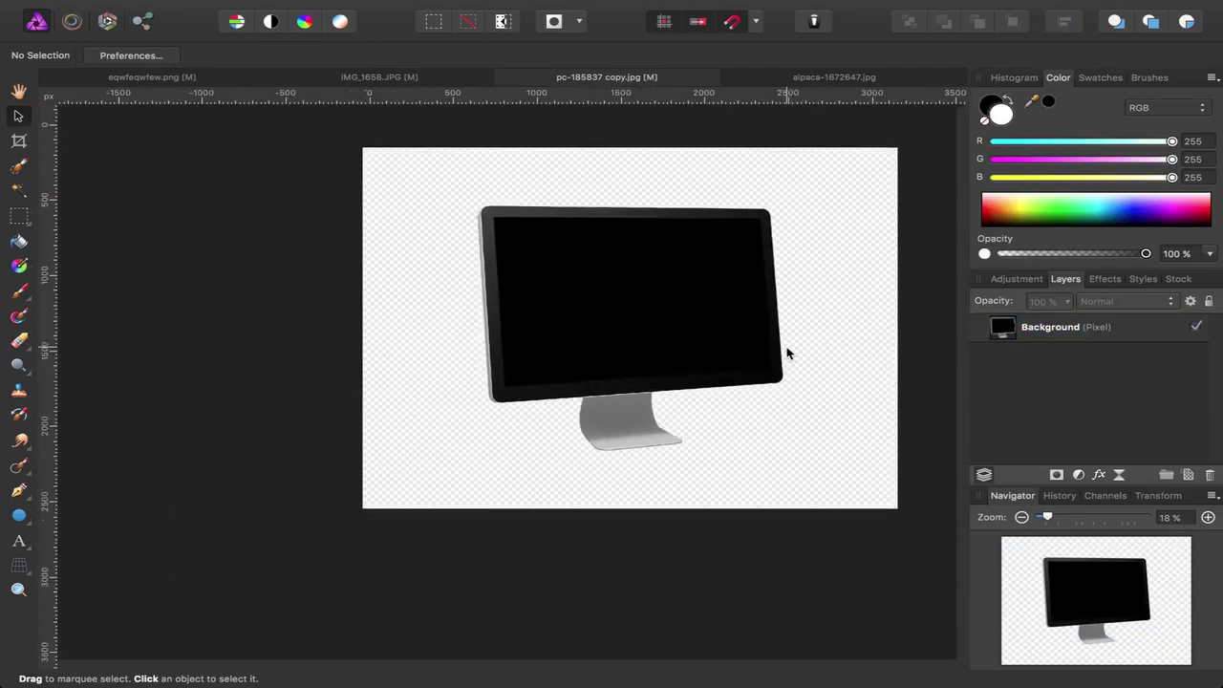
pyautogui.hscroll(-2, 787, 354)
pyautogui.hscroll(3, 788, 353)
pyautogui.scroll(2, 678, 292)
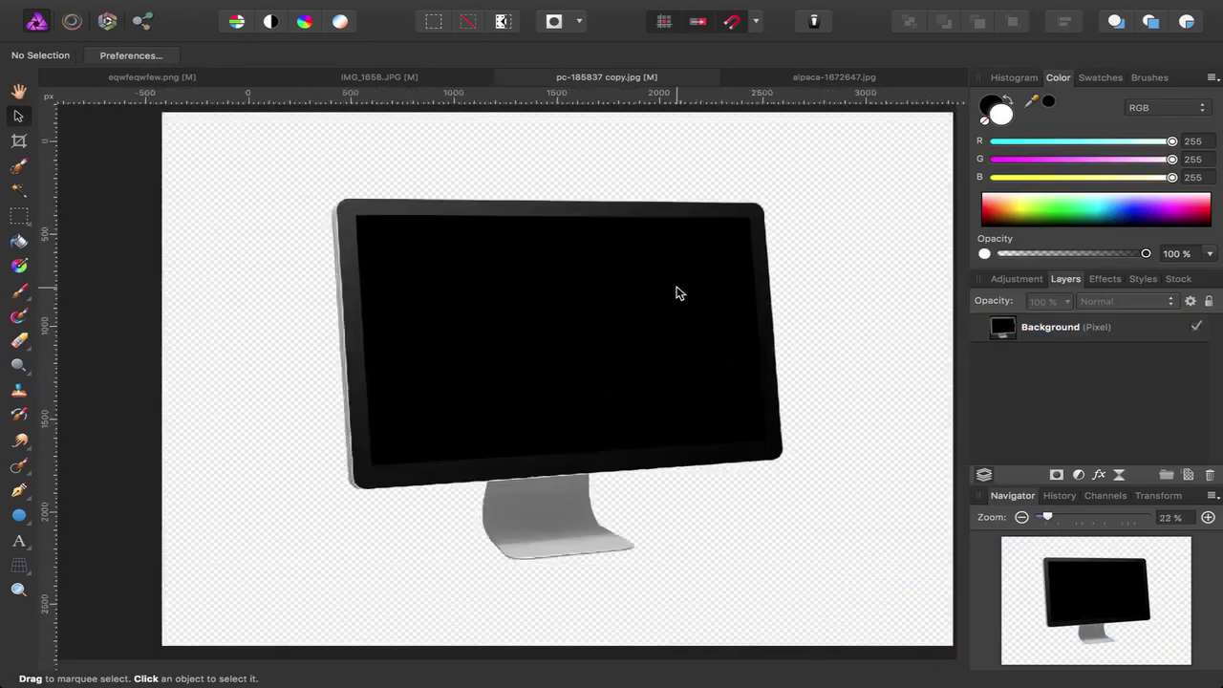
pyautogui.scroll(-2, 678, 293)
pyautogui.scroll(2, 678, 292)
pyautogui.scroll(-2, 678, 293)
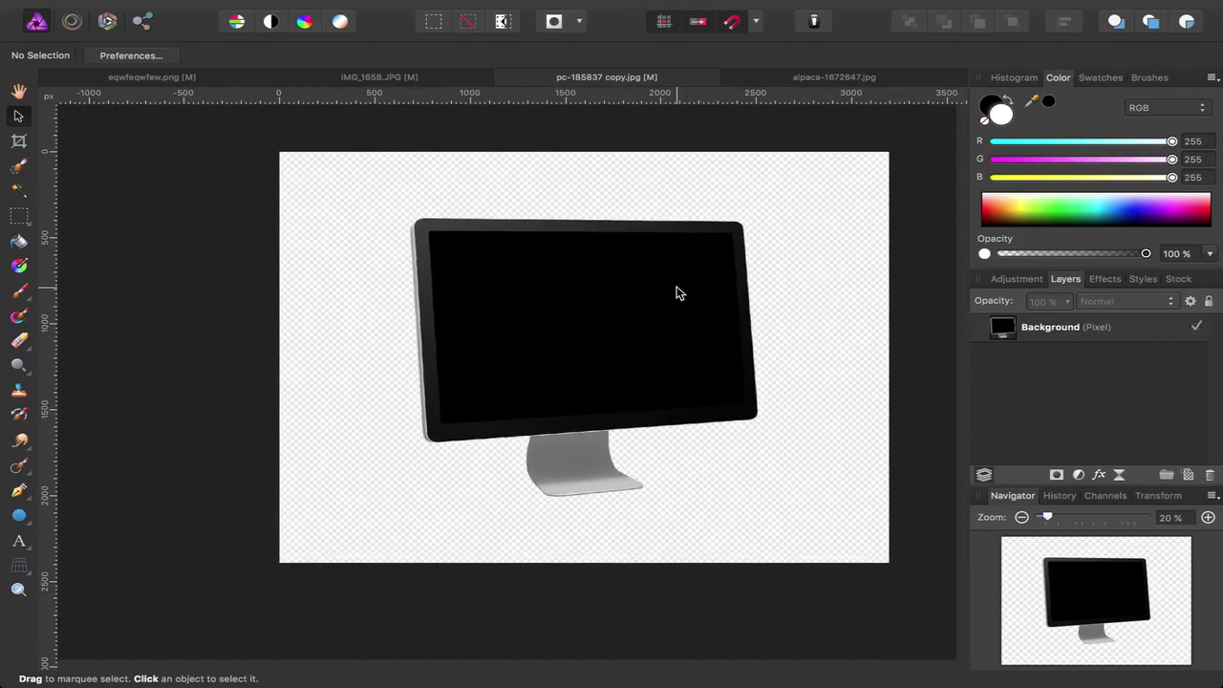
# - Switch to Finder, preview This Site Knows Every Truth.jpg, and examine the monitor cutout used in the composition
pyautogui.hotkey('ctrl', 'Left')
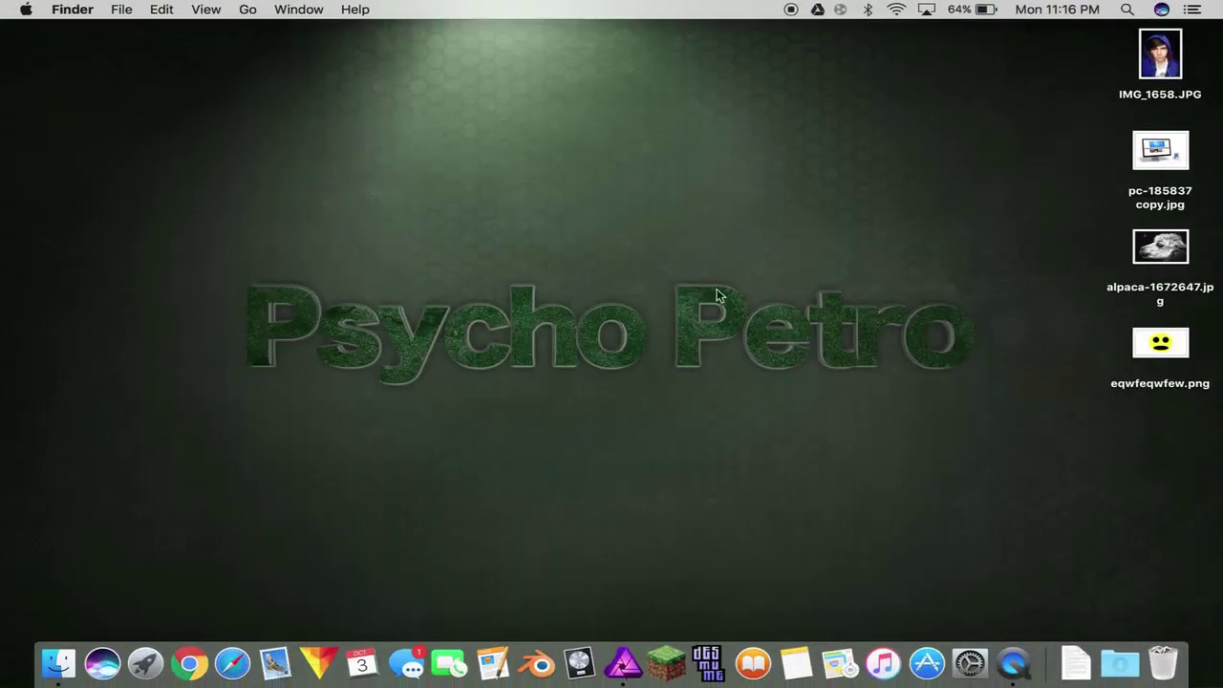
pyautogui.click(60, 663)
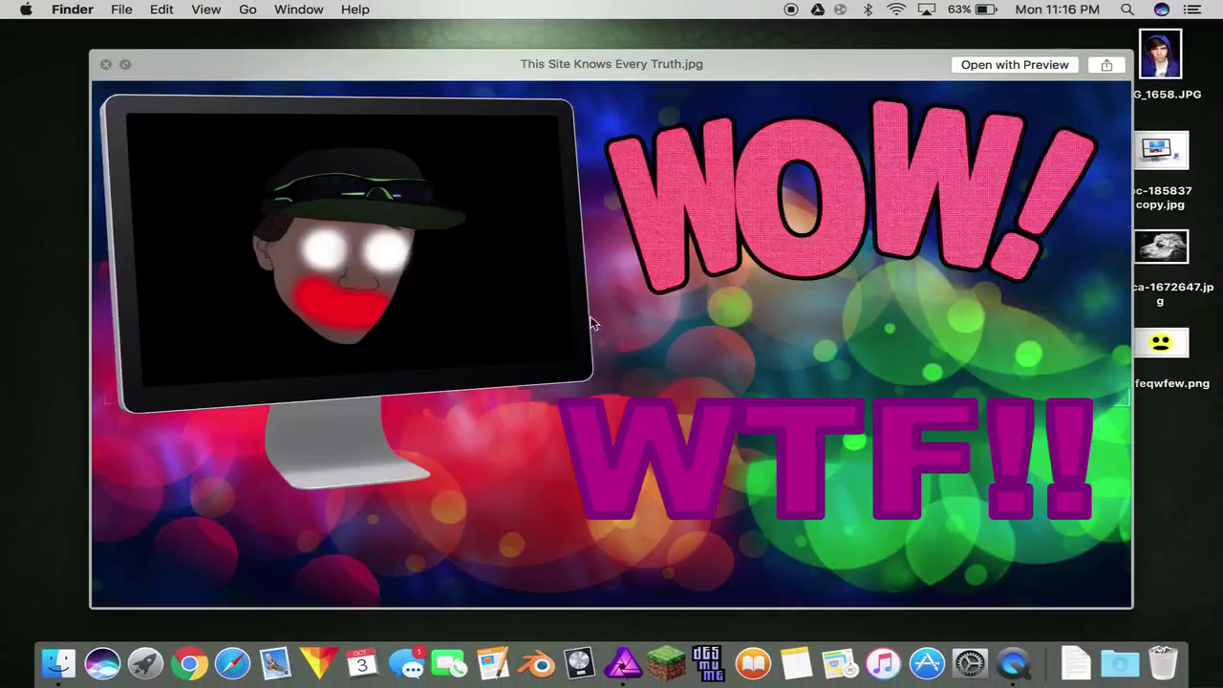
pyautogui.scroll(5, 272, 205)
pyautogui.scroll(-5, 272, 205)
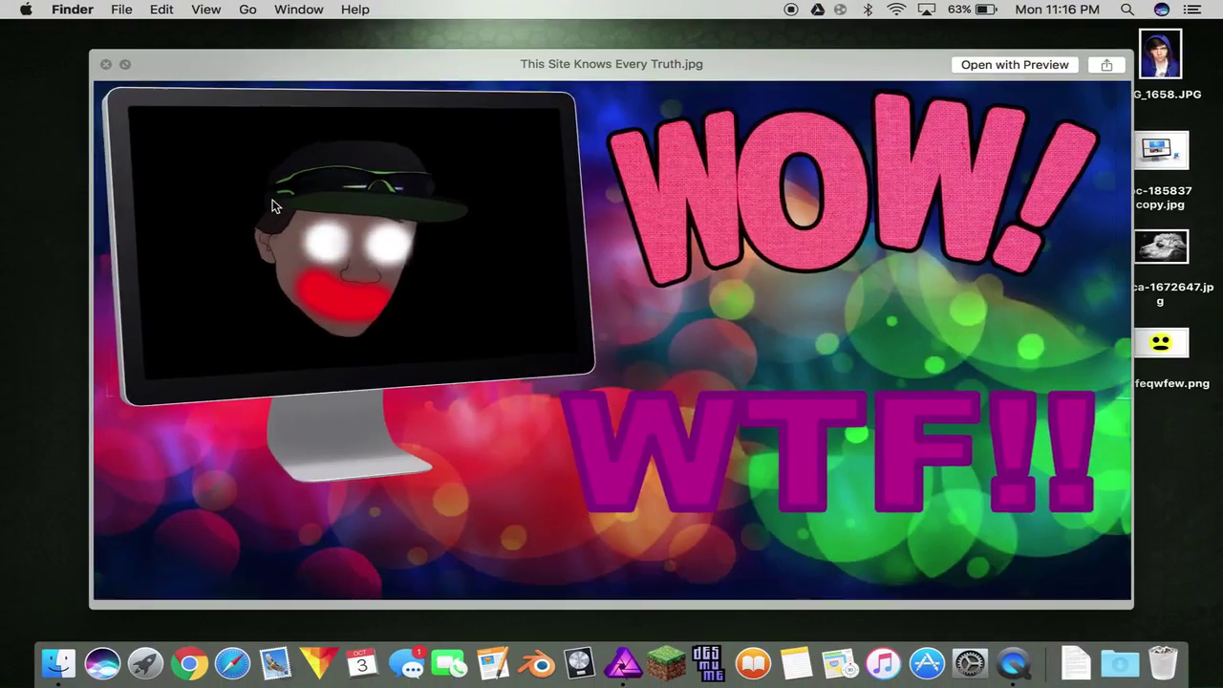
pyautogui.scroll(5, 219, 461)
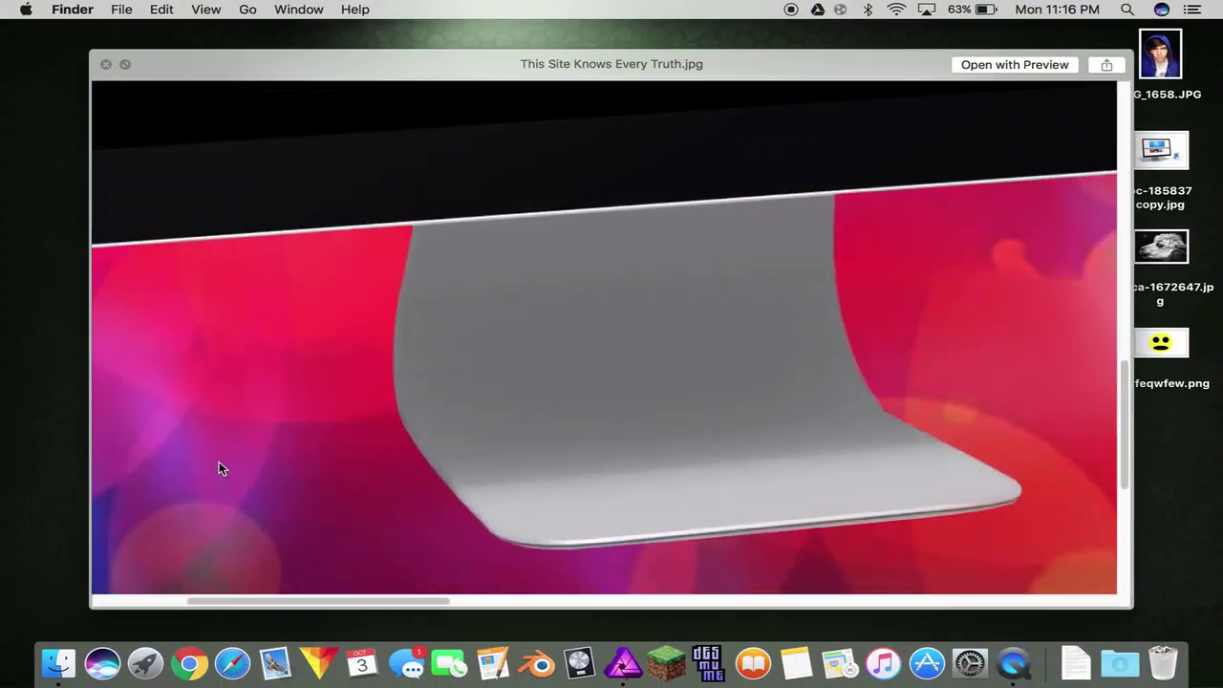
pyautogui.scroll(-3, 167, 554)
pyautogui.scroll(-5, 314, 369)
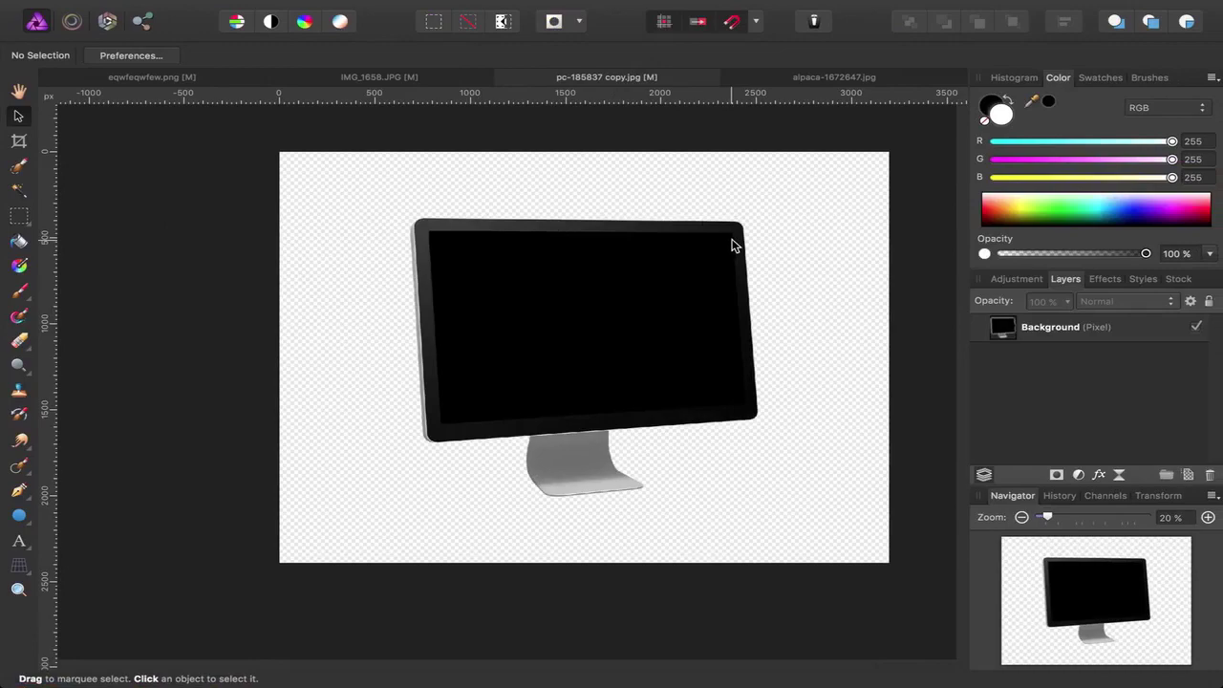
# - Return to Affinity Photo's alpaca-1672647.jpg document and select the alpaca's face and neck with the 64 px Selection Brush, snapping to edges
pyautogui.click(819, 77)
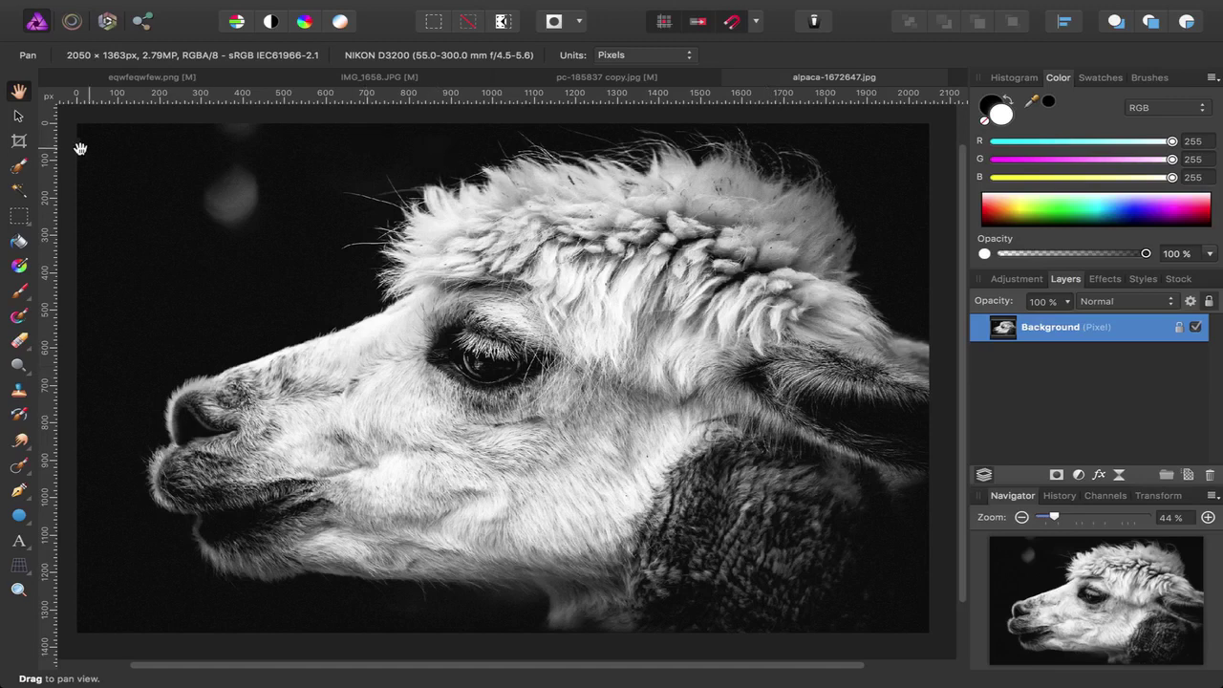
pyautogui.click(23, 166)
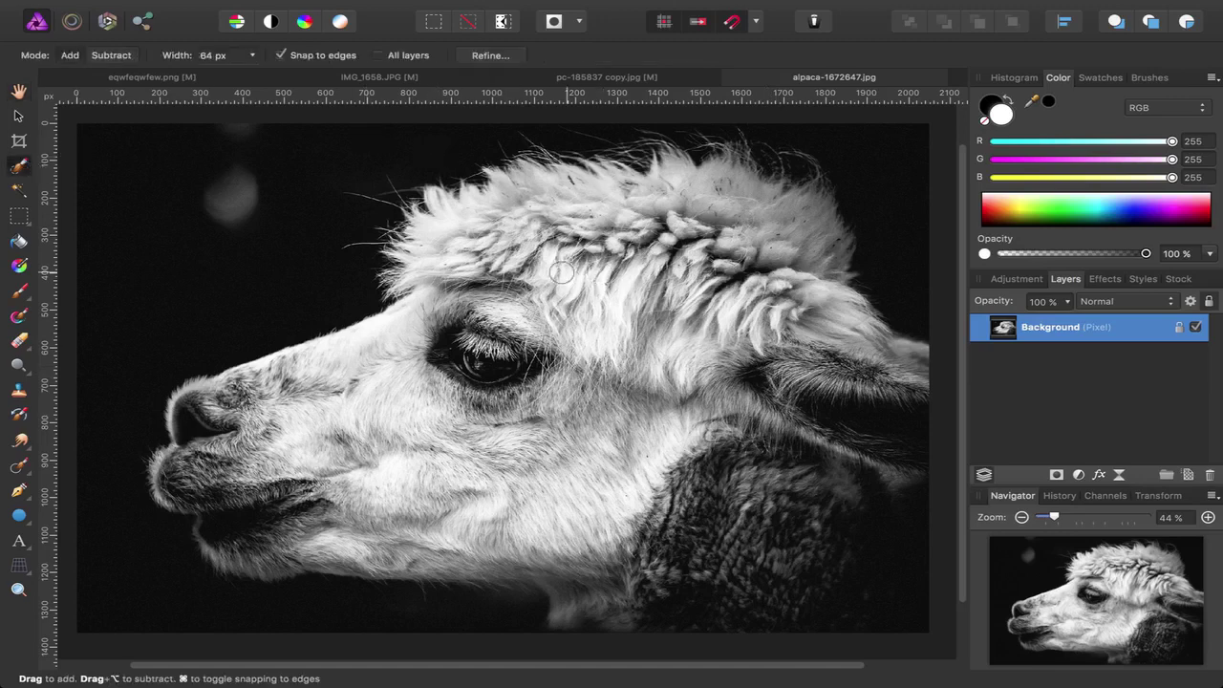
pyautogui.moveTo(562, 272)
pyautogui.mouseDown()
pyautogui.moveTo(400, 357)
pyautogui.moveTo(272, 382)
pyautogui.mouseUp()
pyautogui.moveTo(222, 427)
pyautogui.mouseDown()
pyautogui.moveTo(220, 396)
pyautogui.moveTo(178, 487)
pyautogui.moveTo(285, 547)
pyautogui.moveTo(230, 558)
pyautogui.moveTo(263, 560)
pyautogui.moveTo(219, 545)
pyautogui.moveTo(255, 490)
pyautogui.moveTo(548, 385)
pyautogui.moveTo(460, 477)
pyautogui.moveTo(617, 408)
pyautogui.moveTo(631, 433)
pyautogui.moveTo(926, 471)
pyautogui.moveTo(710, 360)
pyautogui.moveTo(634, 272)
pyautogui.moveTo(732, 239)
pyautogui.moveTo(721, 217)
pyautogui.moveTo(600, 212)
pyautogui.moveTo(486, 245)
pyautogui.moveTo(514, 425)
pyautogui.moveTo(511, 416)
pyautogui.moveTo(355, 500)
pyautogui.moveTo(756, 568)
pyautogui.moveTo(844, 627)
pyautogui.moveTo(824, 603)
pyautogui.moveTo(865, 576)
pyautogui.mouseUp()
# - Enlarge the Selection Brush to 259 px and add the back of the alpaca's head and the ear to the selection
pyautogui.press(']')
pyautogui.press(']')
pyautogui.press(']')
pyautogui.press(']')
pyautogui.press(']')
pyautogui.press(']')
pyautogui.press(']')
pyautogui.press(']')
pyautogui.press(']')
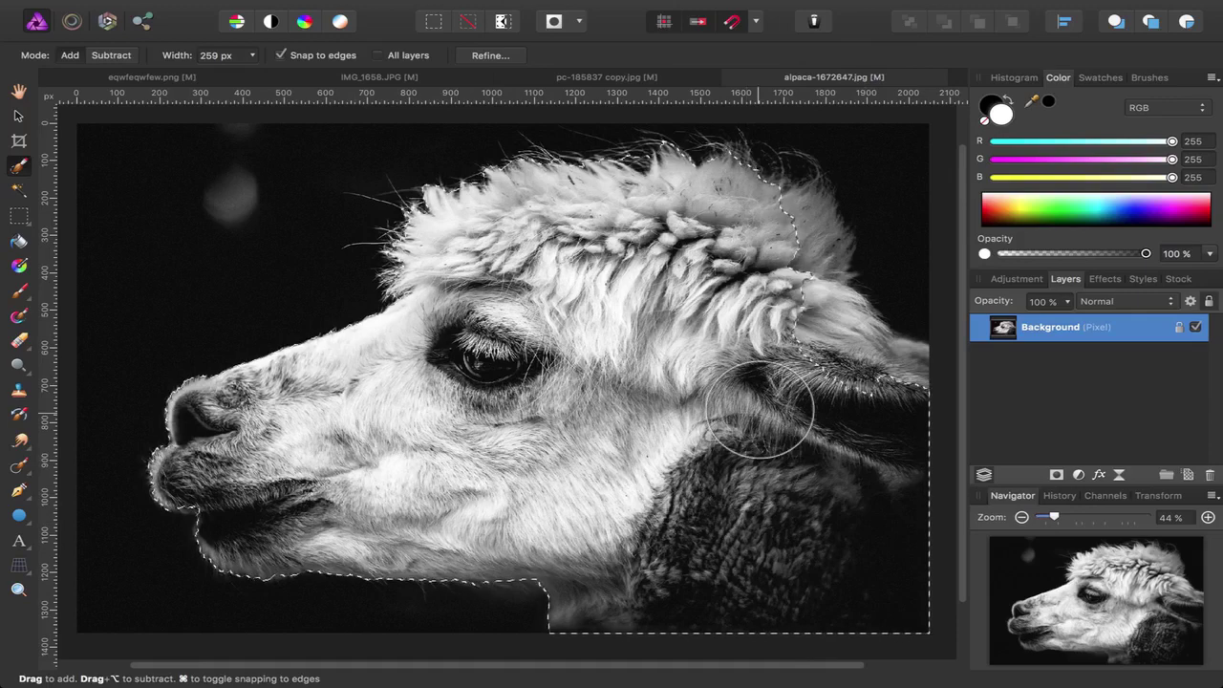
pyautogui.moveTo(781, 243); pyautogui.dragTo(840, 354)
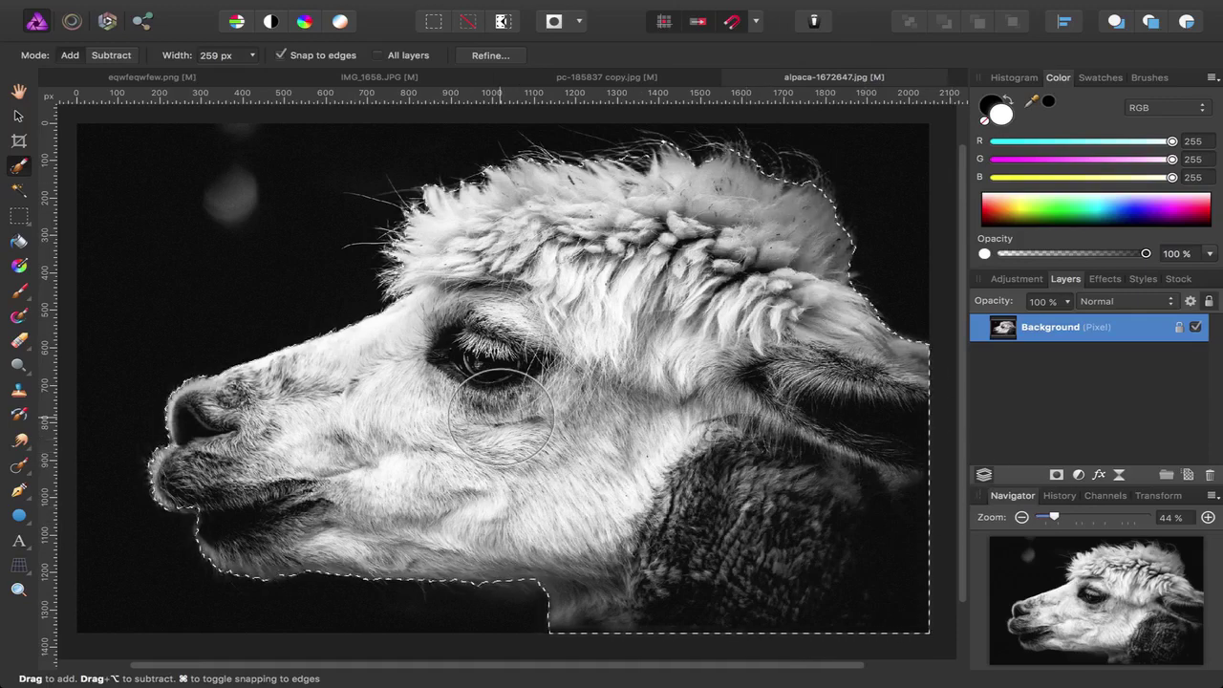
# - Reduce the Selection Brush width to 37 px for the fine fur edge on top of the alpaca's head
pyautogui.scroll(5, 486, 277)
pyautogui.scroll(4, 516, 220)
pyautogui.hscroll(3, 516, 220)
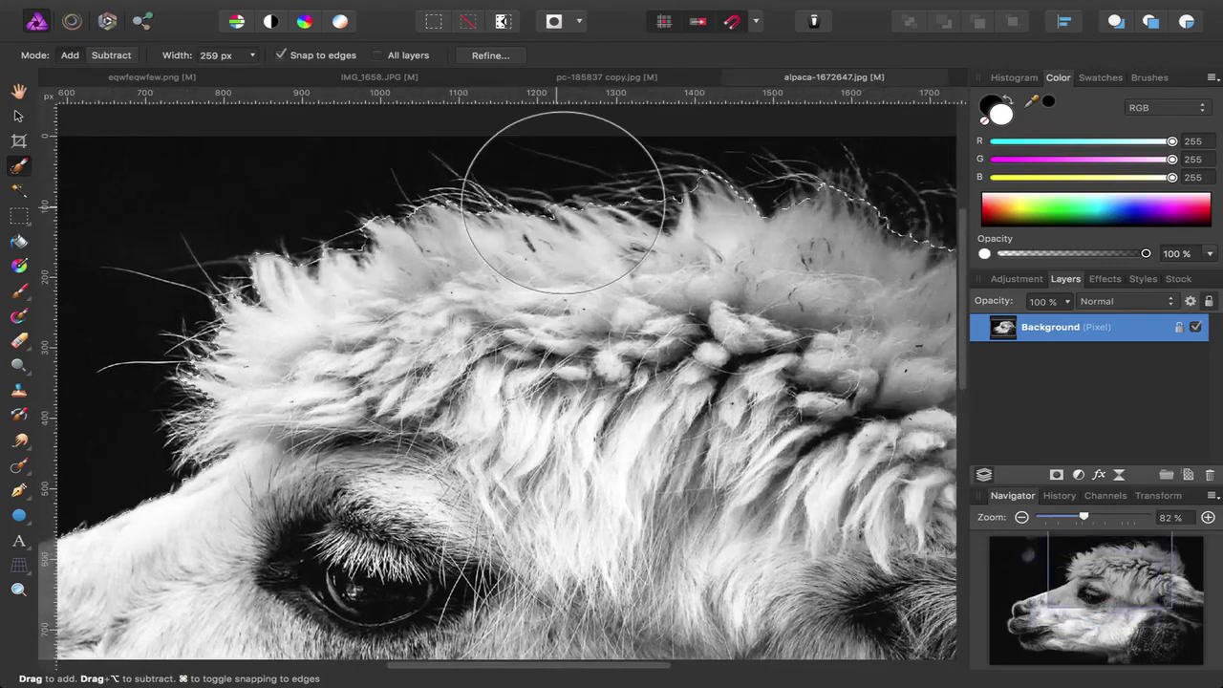
pyautogui.press('[')
pyautogui.press('[')
pyautogui.press('[')
pyautogui.press('[')
pyautogui.press('[')
pyautogui.press('[')
pyautogui.press('[')
pyautogui.press('[')
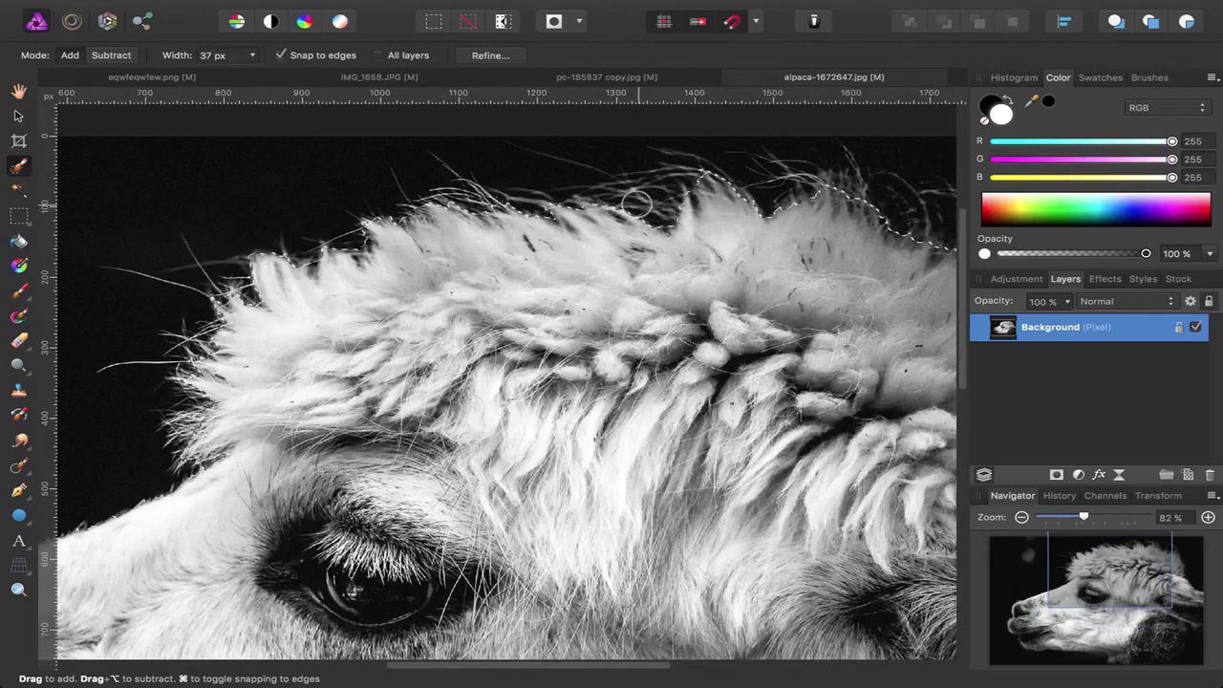
# - Examine the selection outline around the alpaca's ear, neck, jaw and the loose hairs on top of its head
pyautogui.hscroll(5, 715, 235)
pyautogui.scroll(-2, 721, 247)
pyautogui.scroll(-2, 721, 246)
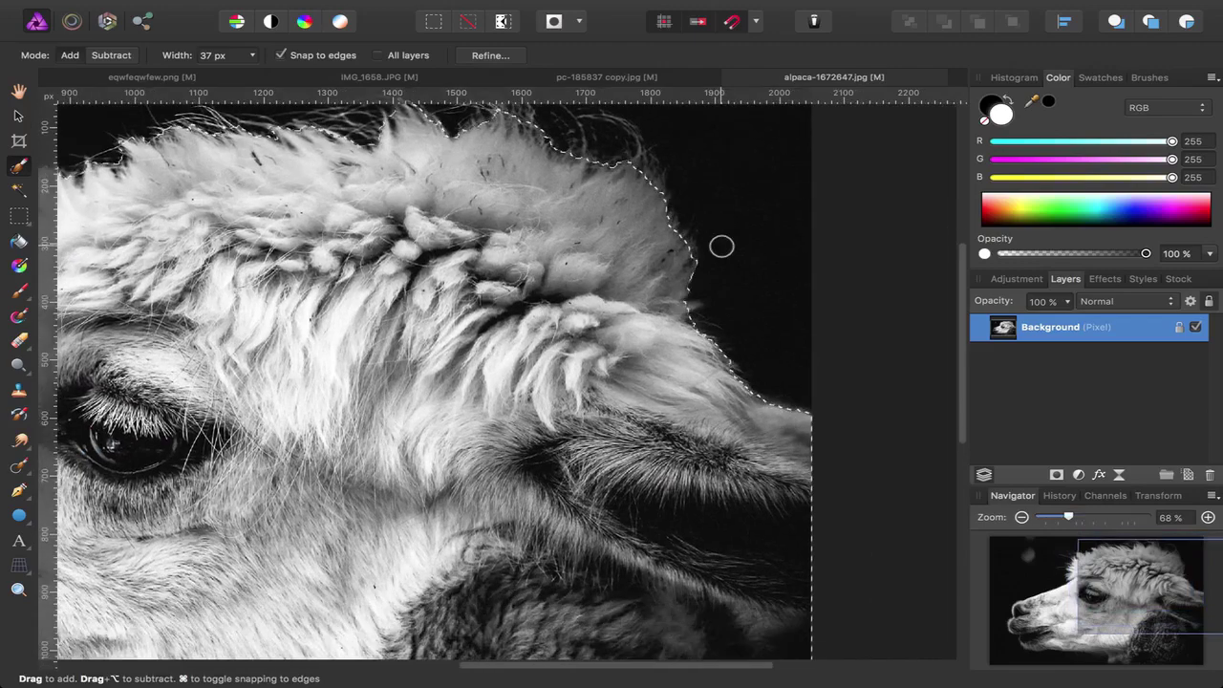
pyautogui.scroll(-5, 719, 251)
pyautogui.scroll(-3, 642, 293)
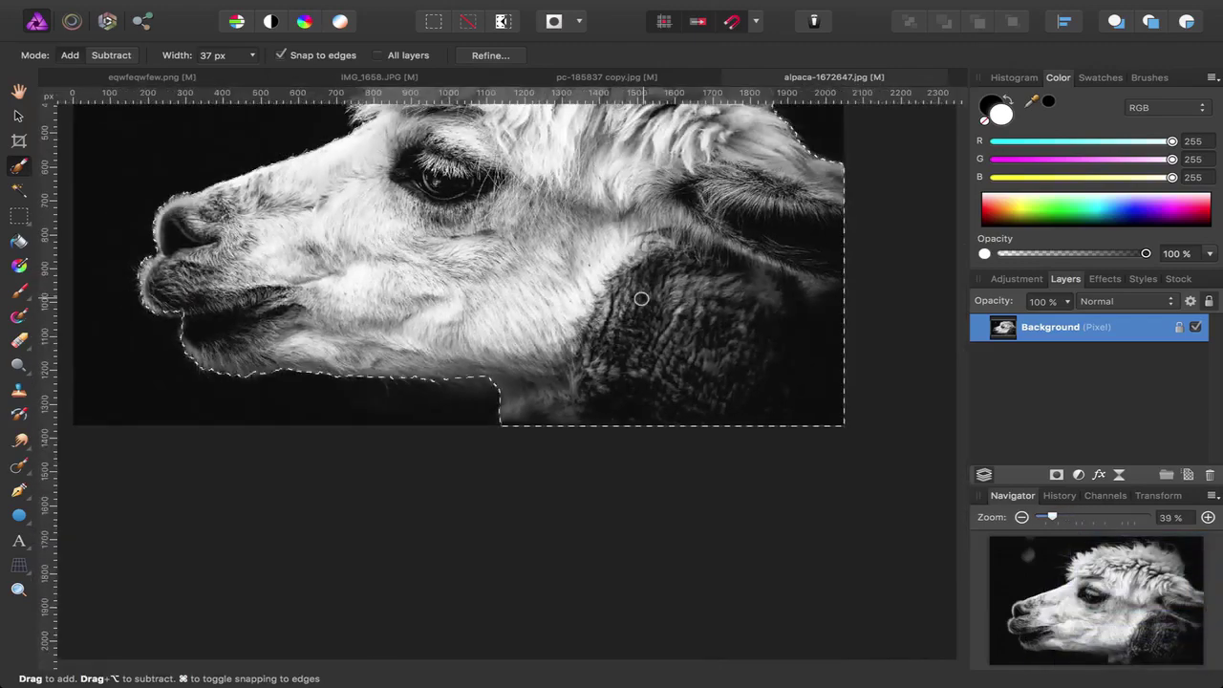
pyautogui.scroll(5, 542, 285)
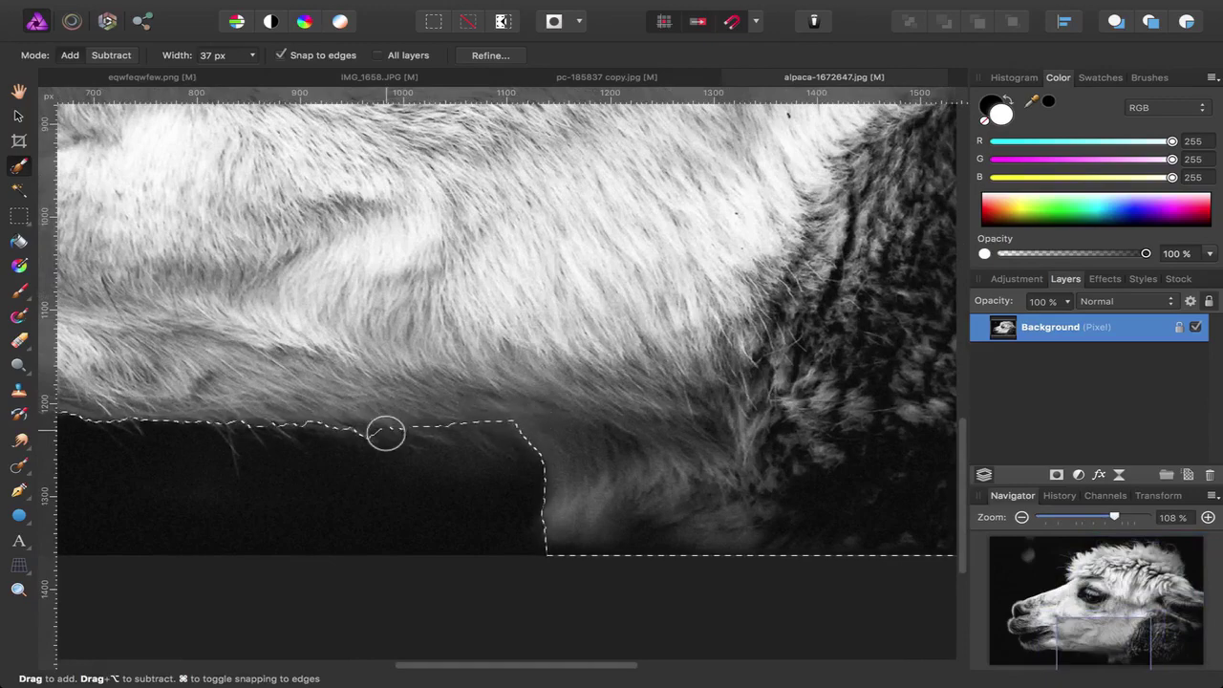
pyautogui.scroll(5, 346, 321)
pyautogui.scroll(-5, 334, 330)
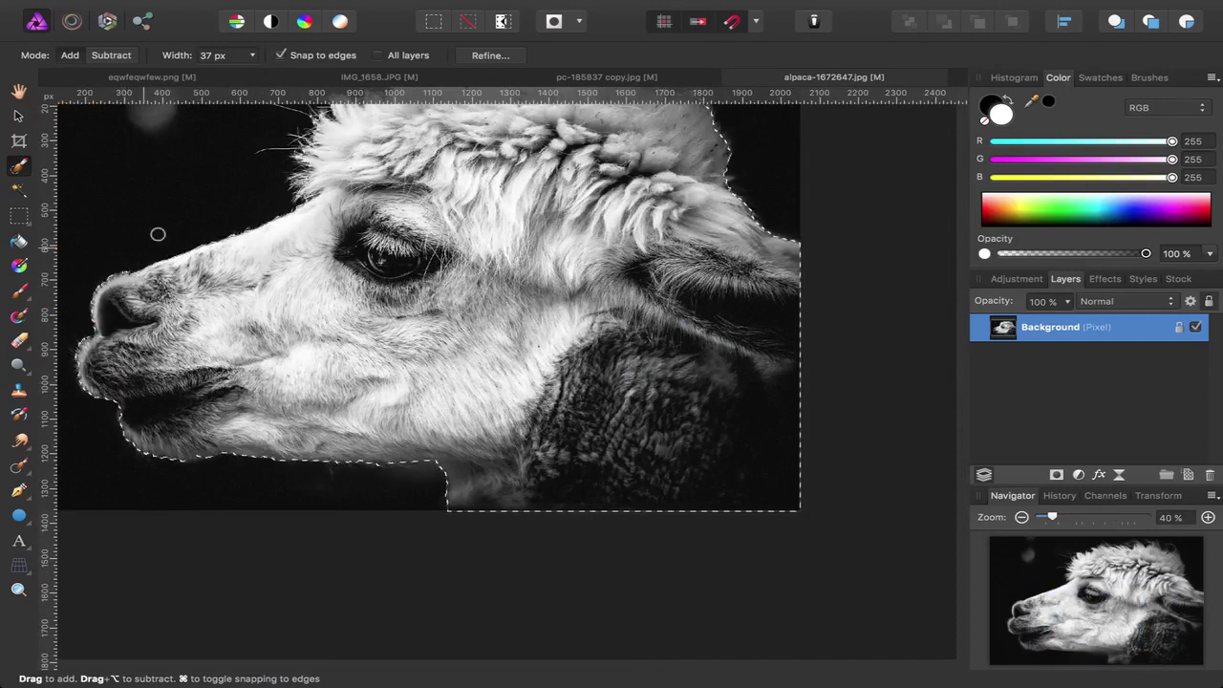
pyautogui.scroll(4, 358, 163)
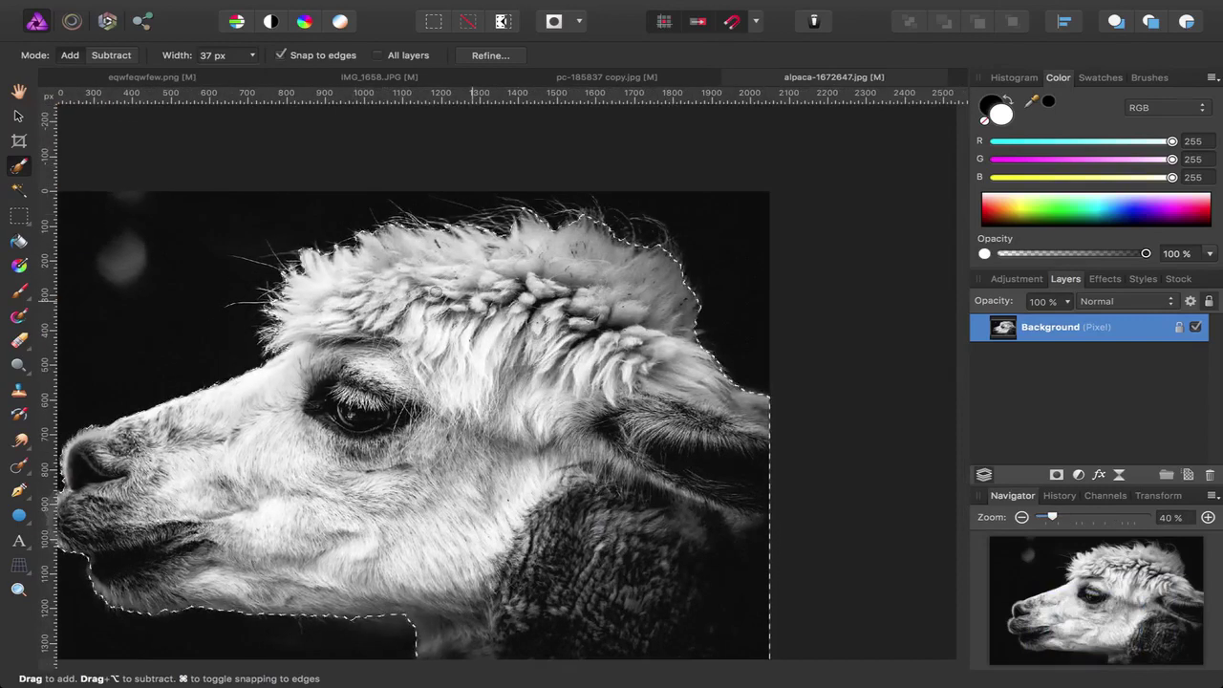
pyautogui.scroll(5, 347, 241)
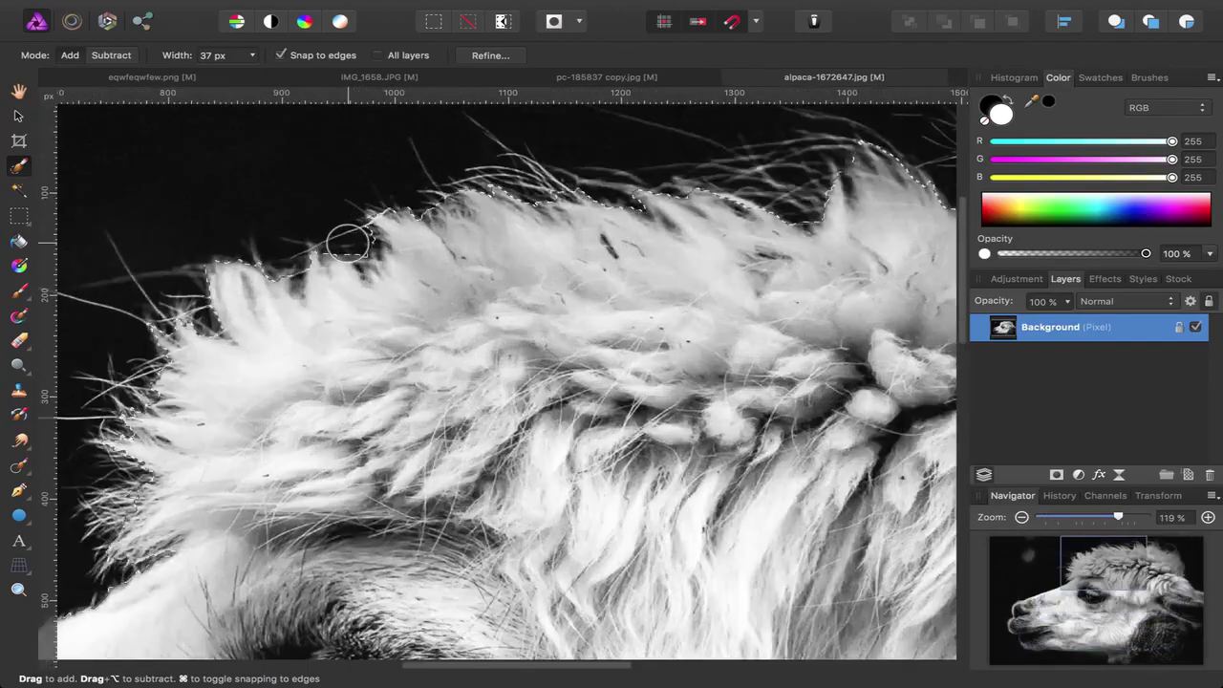
pyautogui.scroll(-1, 347, 241)
pyautogui.scroll(-1, 408, 220)
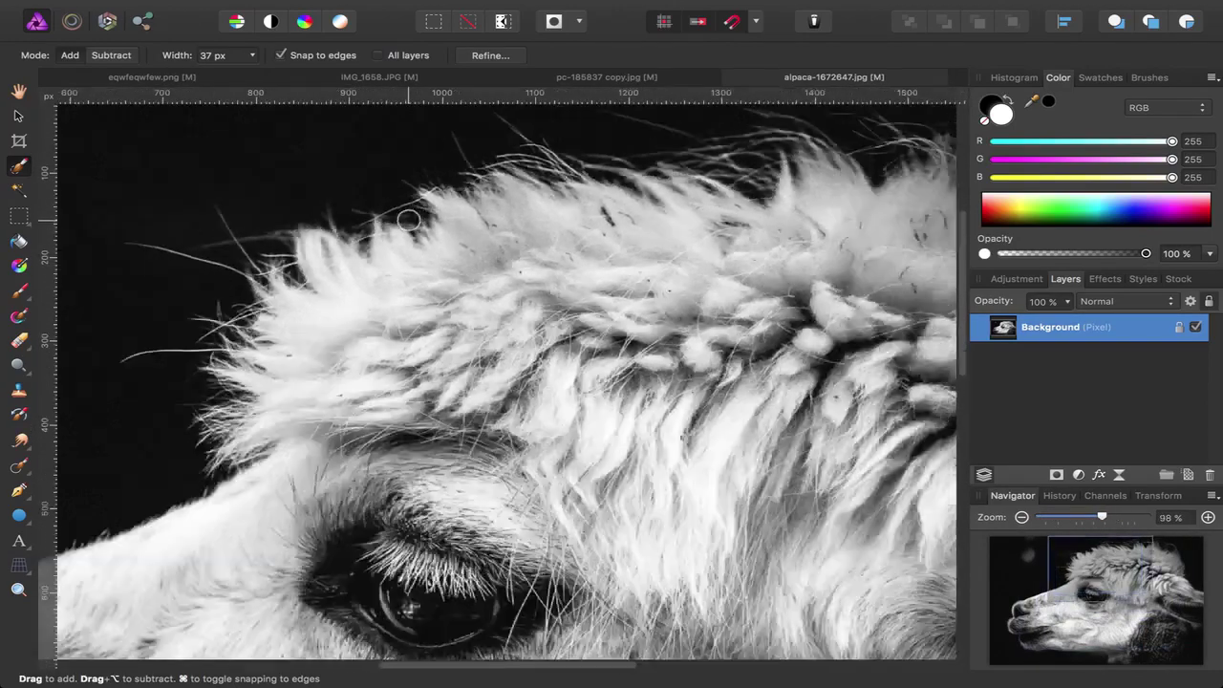
pyautogui.scroll(-2, 408, 221)
pyautogui.scroll(3, 271, 231)
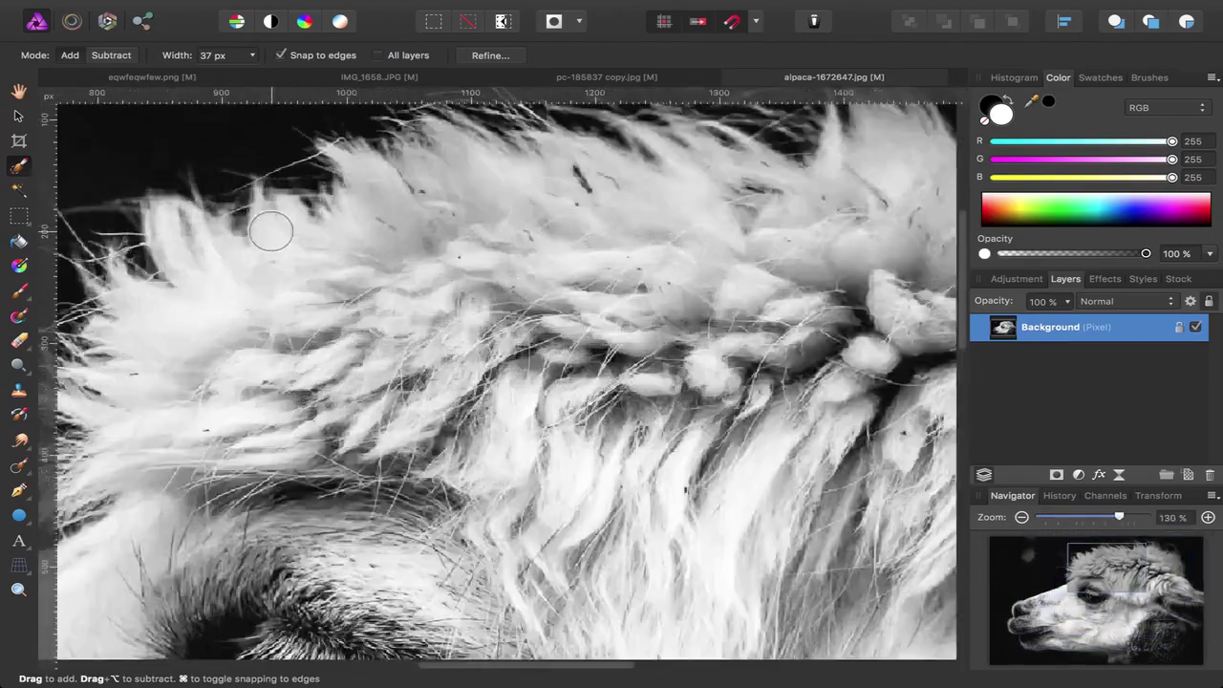
pyautogui.scroll(2, 271, 231)
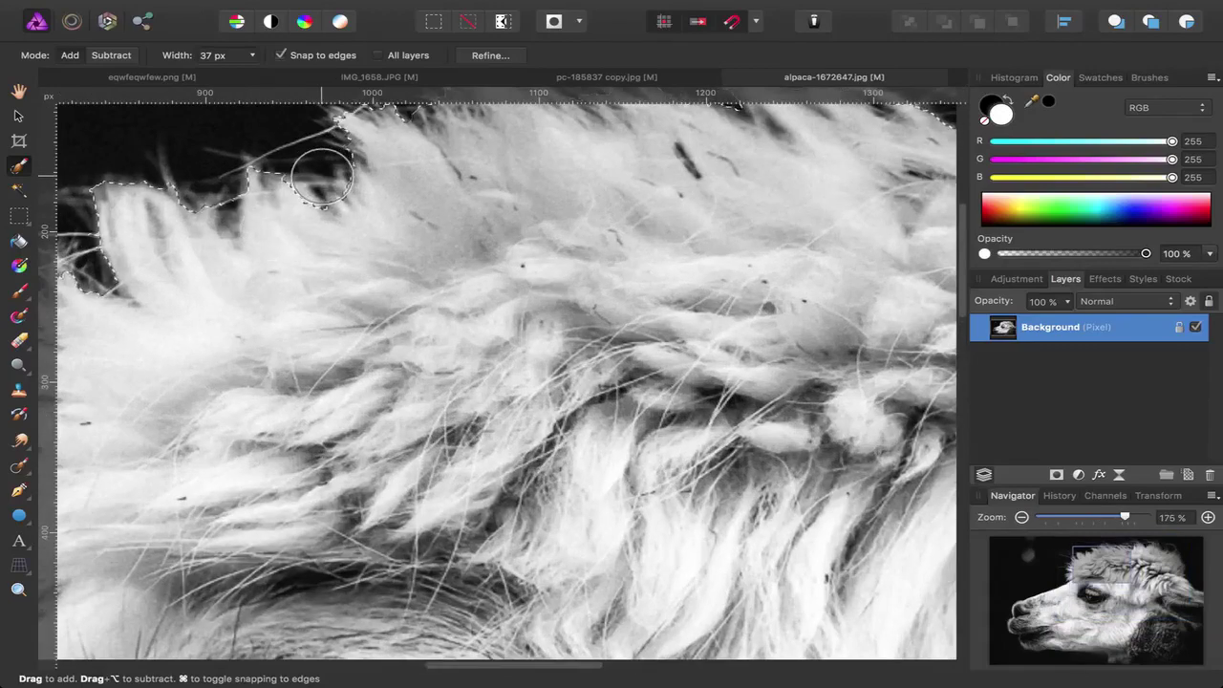
pyautogui.scroll(-6, 231, 205)
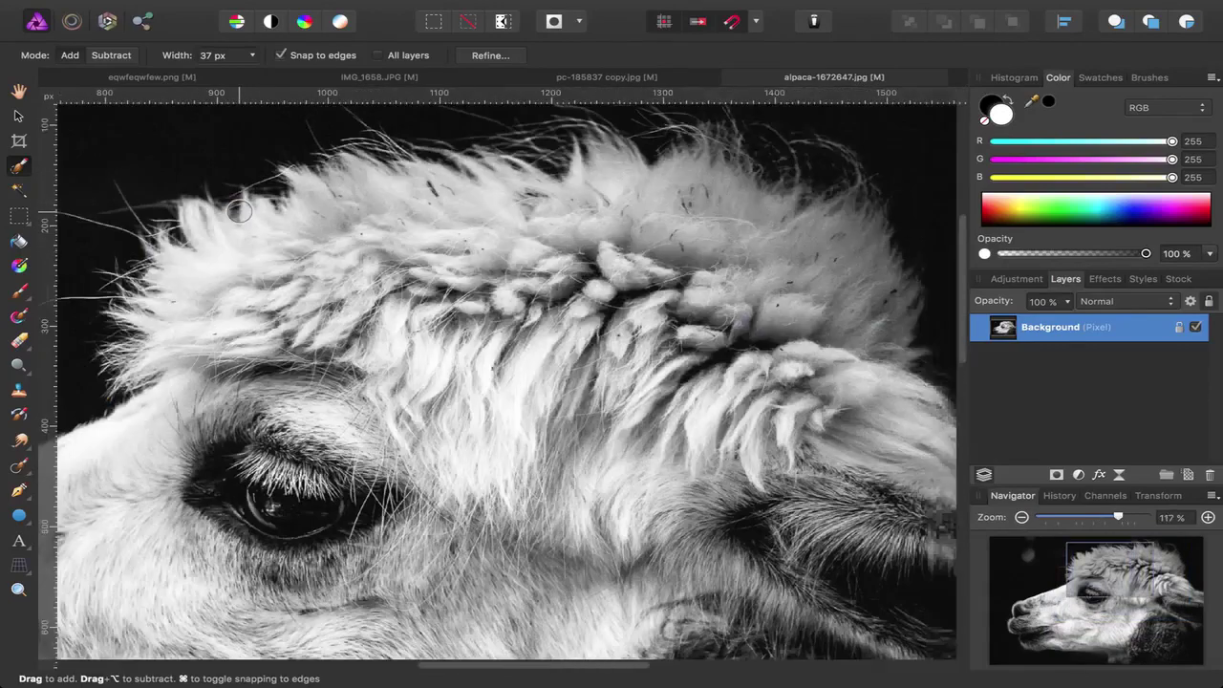
# - Open Refine Selection for the alpaca selection and move its dialog clear of the image
pyautogui.scroll(-5, 314, 301)
pyautogui.scroll(2, 313, 301)
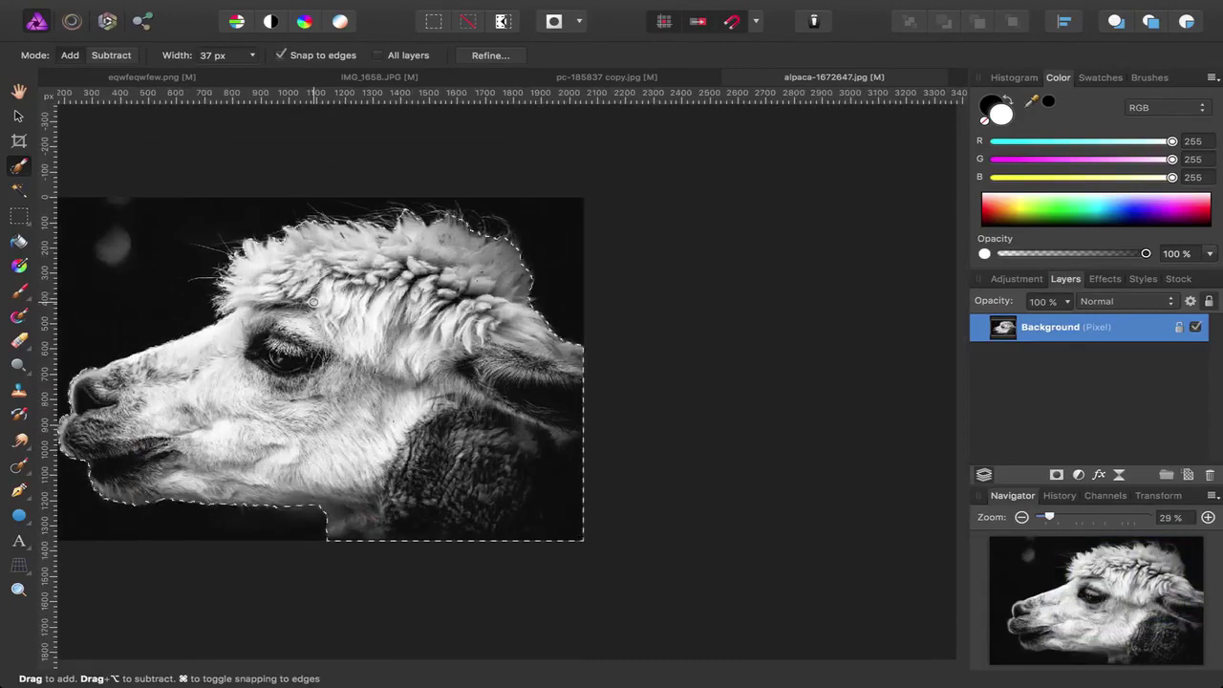
pyautogui.hscroll(-10, 448, 354)
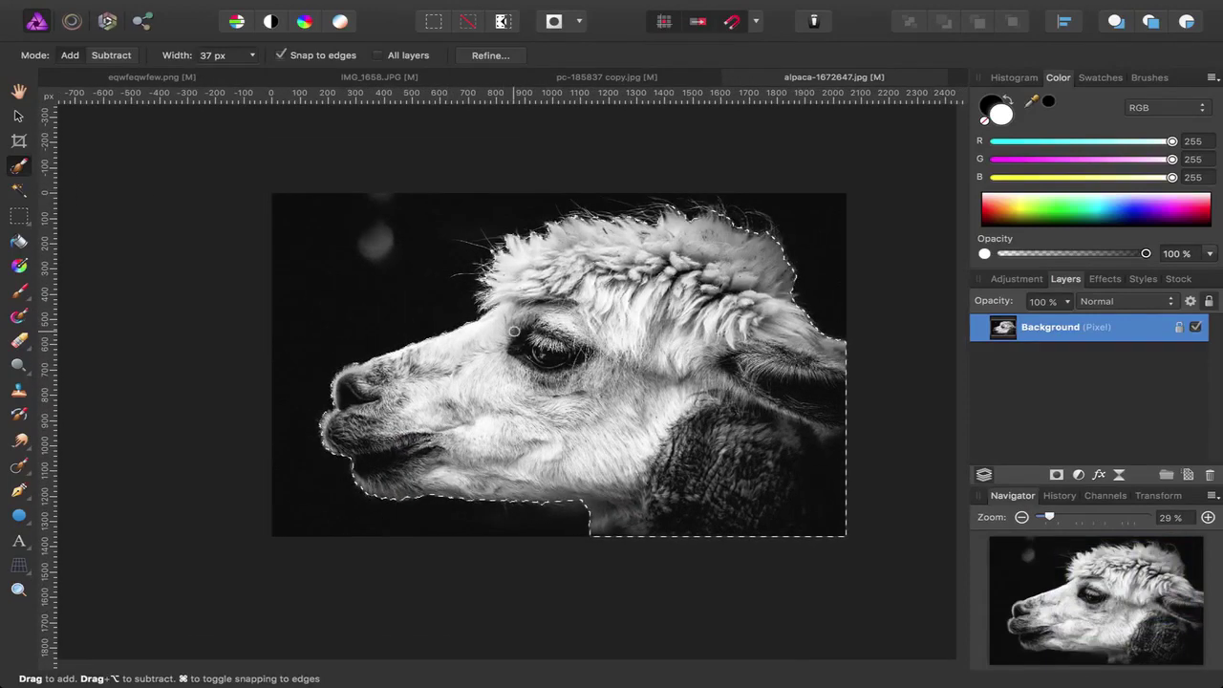
pyautogui.click(495, 56)
pyautogui.moveTo(749, 293)
pyautogui.mouseDown()
pyautogui.moveTo(925, 291)
pyautogui.moveTo(1042, 190)
pyautogui.moveTo(986, 192)
pyautogui.mouseUp()
pyautogui.hscroll(5, 701, 262)
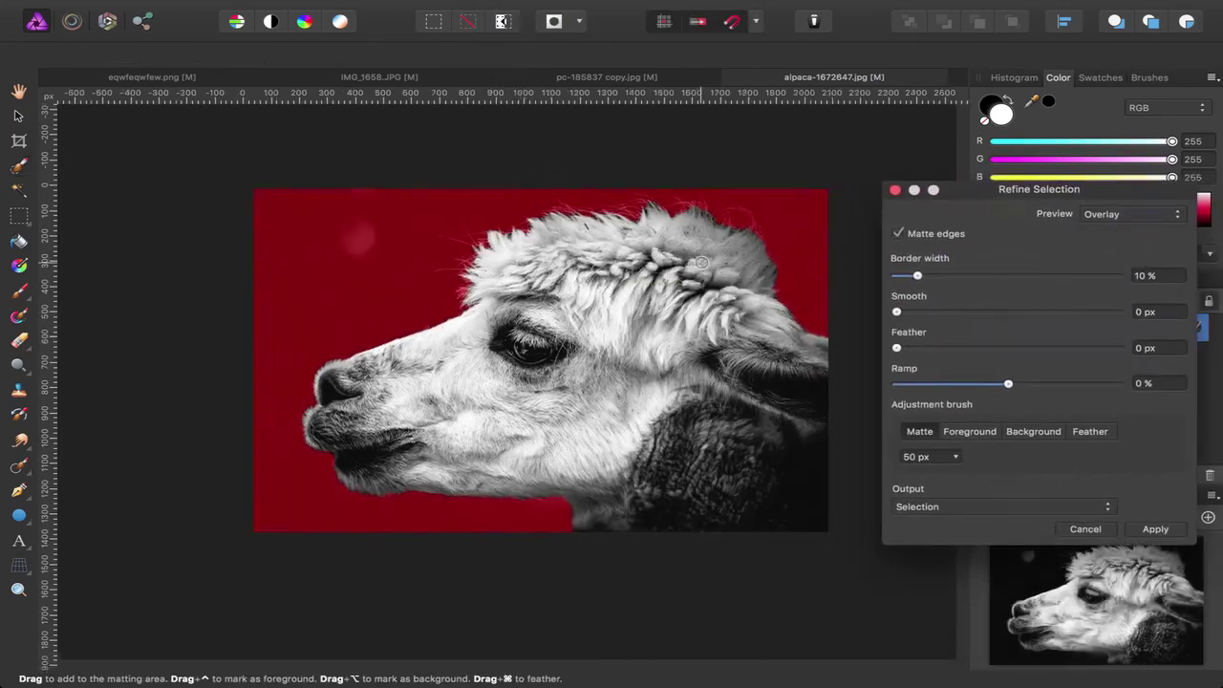
# - Enlarge the Matte adjustment brush to 101 px and paint along the alpaca's outline from the ear over the head and snout to the neck
pyautogui.scroll(10, 567, 208)
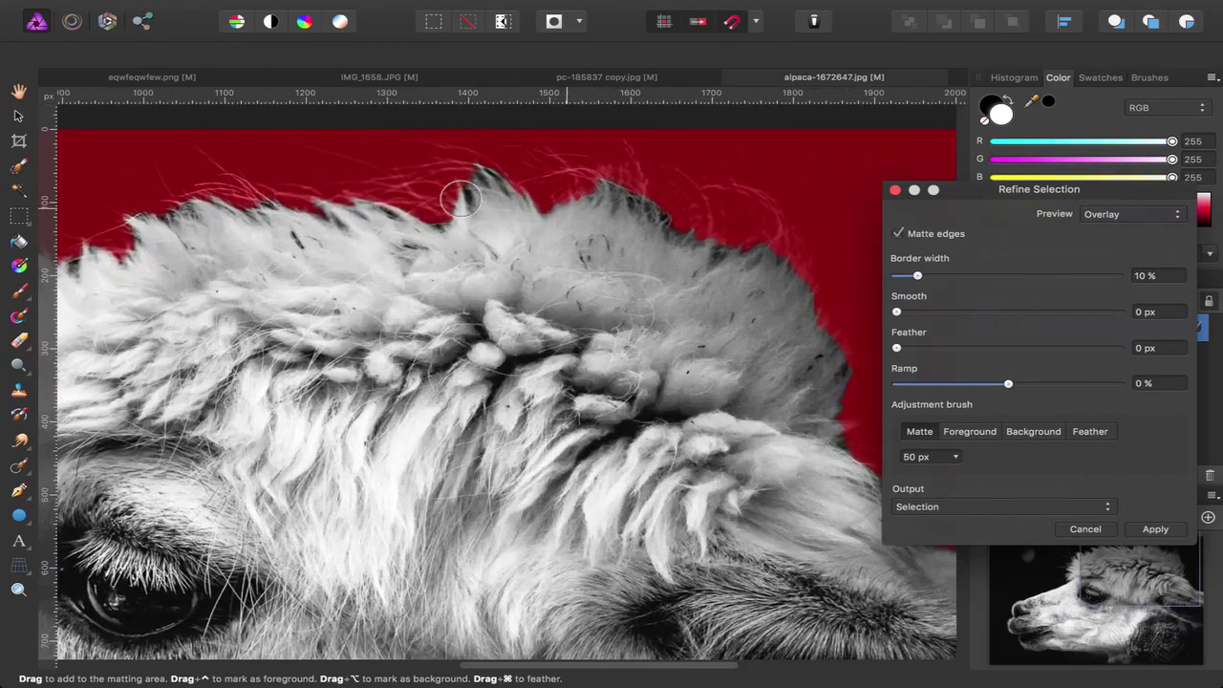
pyautogui.scroll(-10, 354, 234)
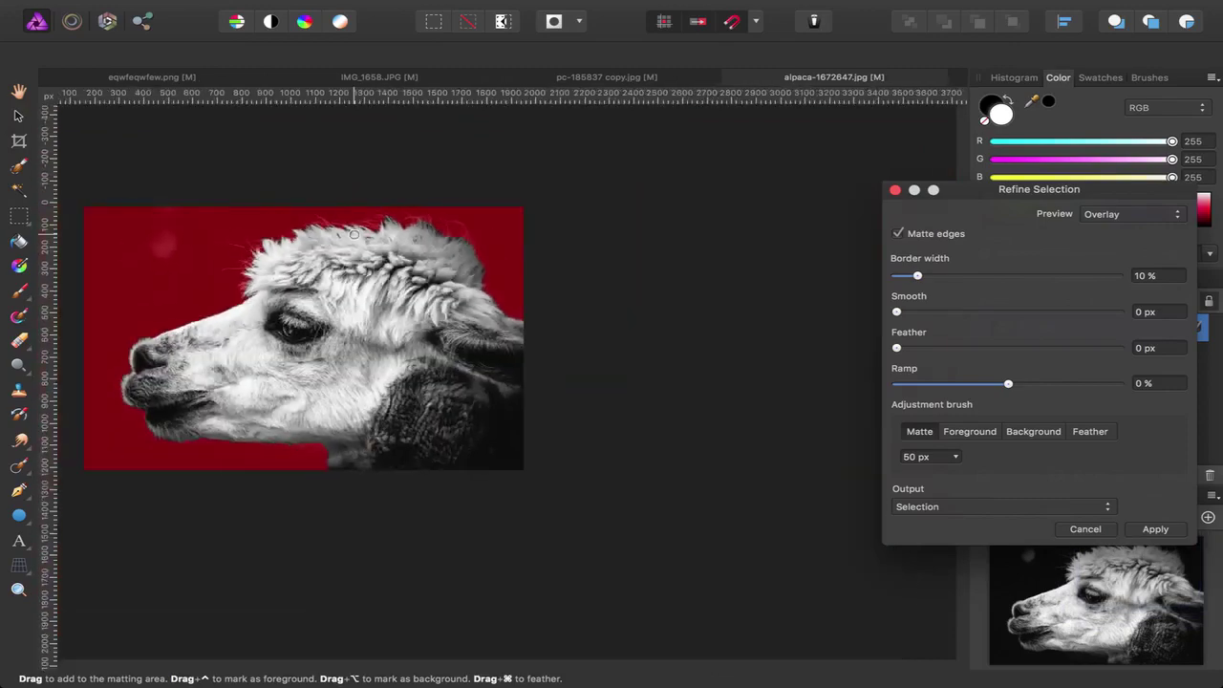
pyautogui.scroll(6, 353, 234)
pyautogui.scroll(-4, 353, 234)
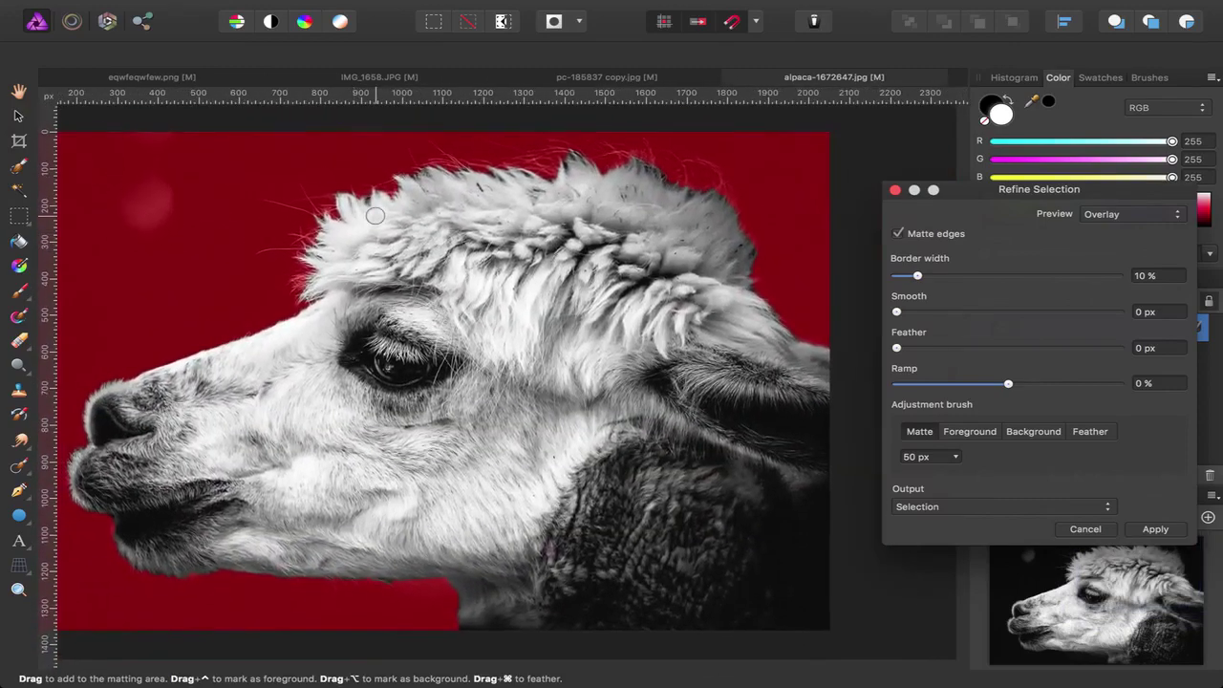
pyautogui.scroll(3, 375, 217)
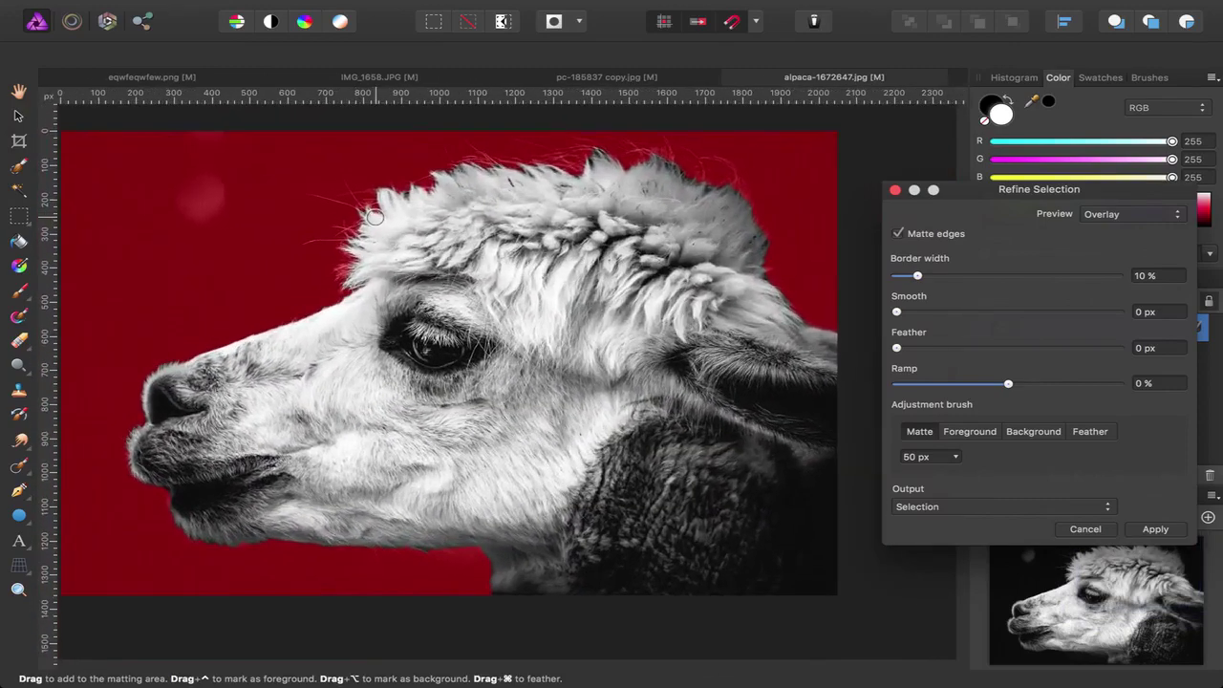
pyautogui.scroll(-1, 374, 221)
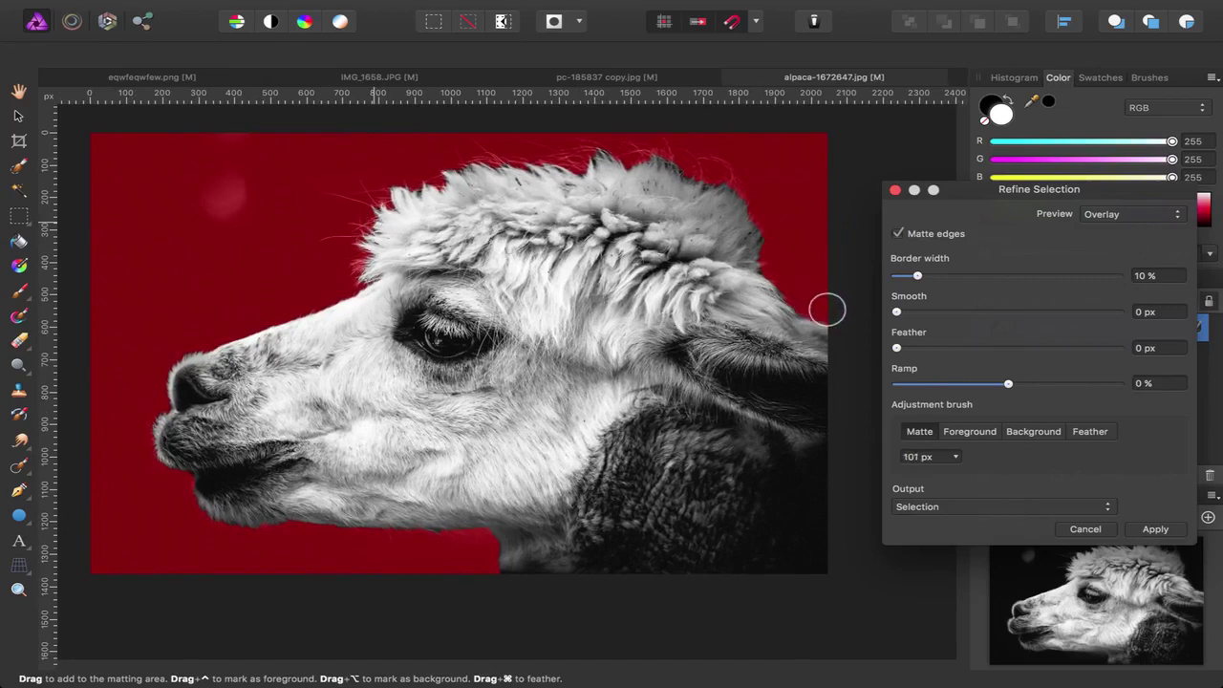
pyautogui.moveTo(827, 308)
pyautogui.mouseDown()
pyautogui.moveTo(755, 192)
pyautogui.moveTo(666, 145)
pyautogui.moveTo(649, 149)
pyautogui.moveTo(795, 283)
pyautogui.moveTo(775, 218)
pyautogui.moveTo(741, 177)
pyautogui.moveTo(771, 221)
pyautogui.moveTo(759, 195)
pyautogui.moveTo(701, 166)
pyautogui.moveTo(640, 150)
pyautogui.moveTo(506, 151)
pyautogui.moveTo(349, 190)
pyautogui.moveTo(352, 227)
pyautogui.moveTo(307, 298)
pyautogui.moveTo(151, 396)
pyautogui.moveTo(181, 498)
pyautogui.moveTo(181, 486)
pyautogui.moveTo(293, 537)
pyautogui.moveTo(400, 539)
pyautogui.moveTo(487, 591)
pyautogui.mouseUp()
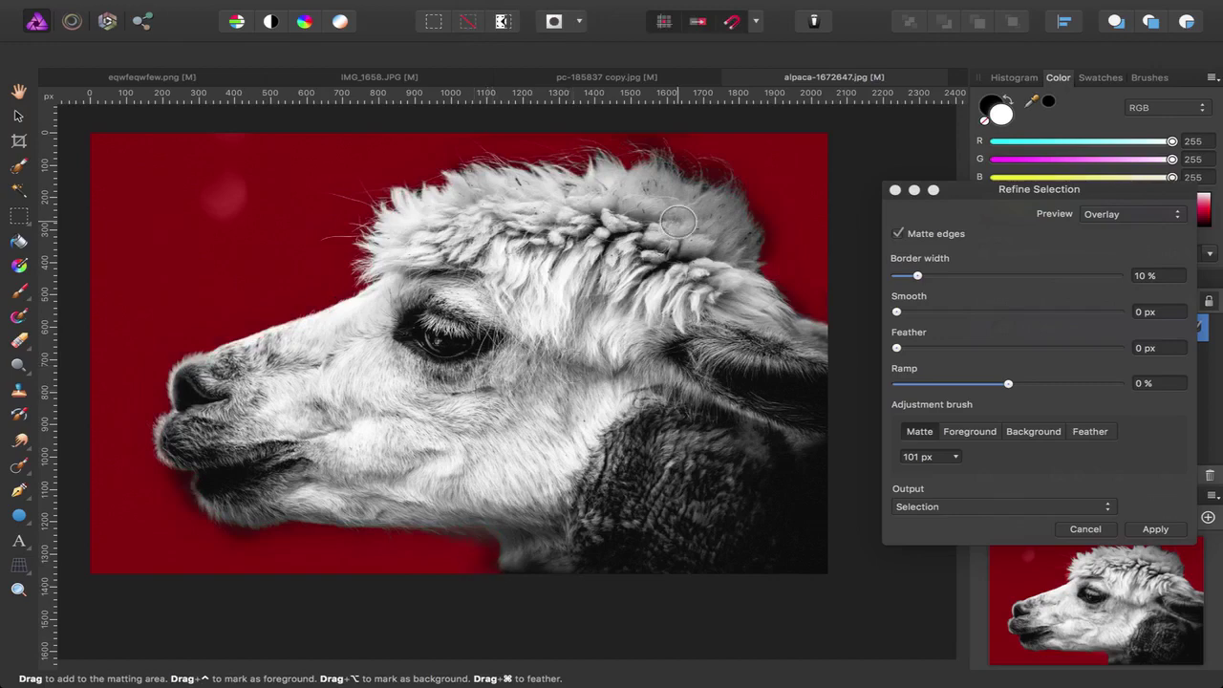
# - Set the refinement preview to Black and white and inspect the edges around the alpaca's head, snout and jaw
pyautogui.click(1111, 216)
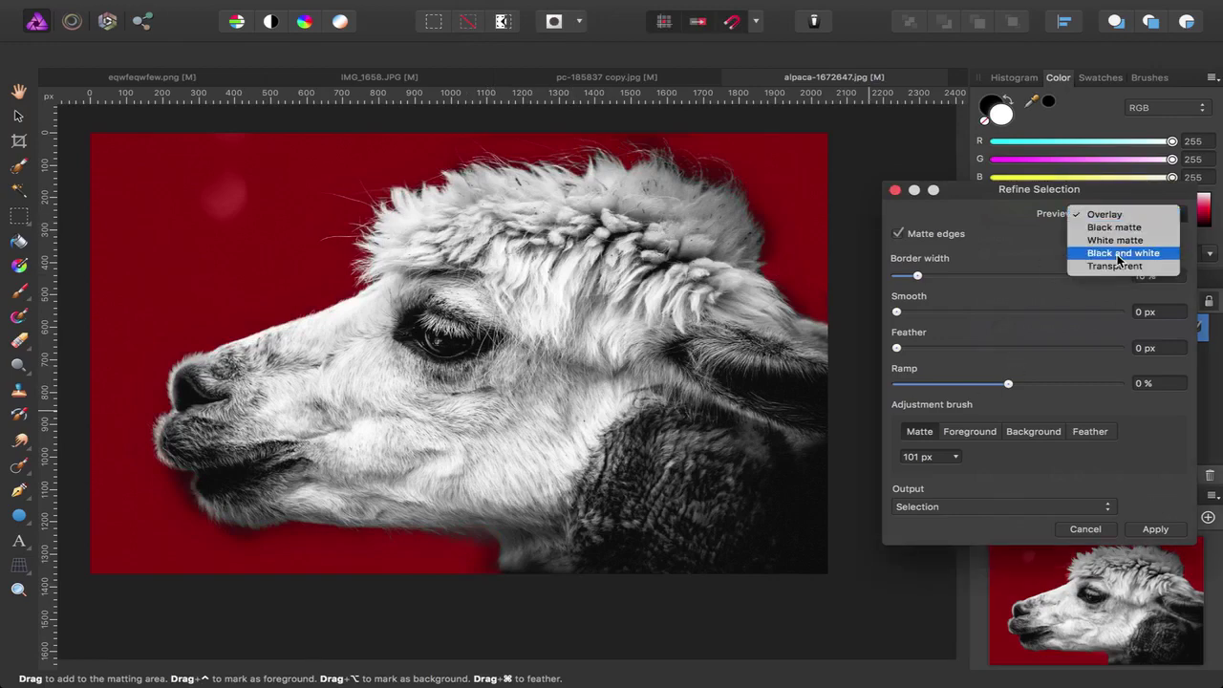
pyautogui.click(1119, 255)
pyautogui.scroll(-3, 649, 228)
pyautogui.hscroll(2, 648, 228)
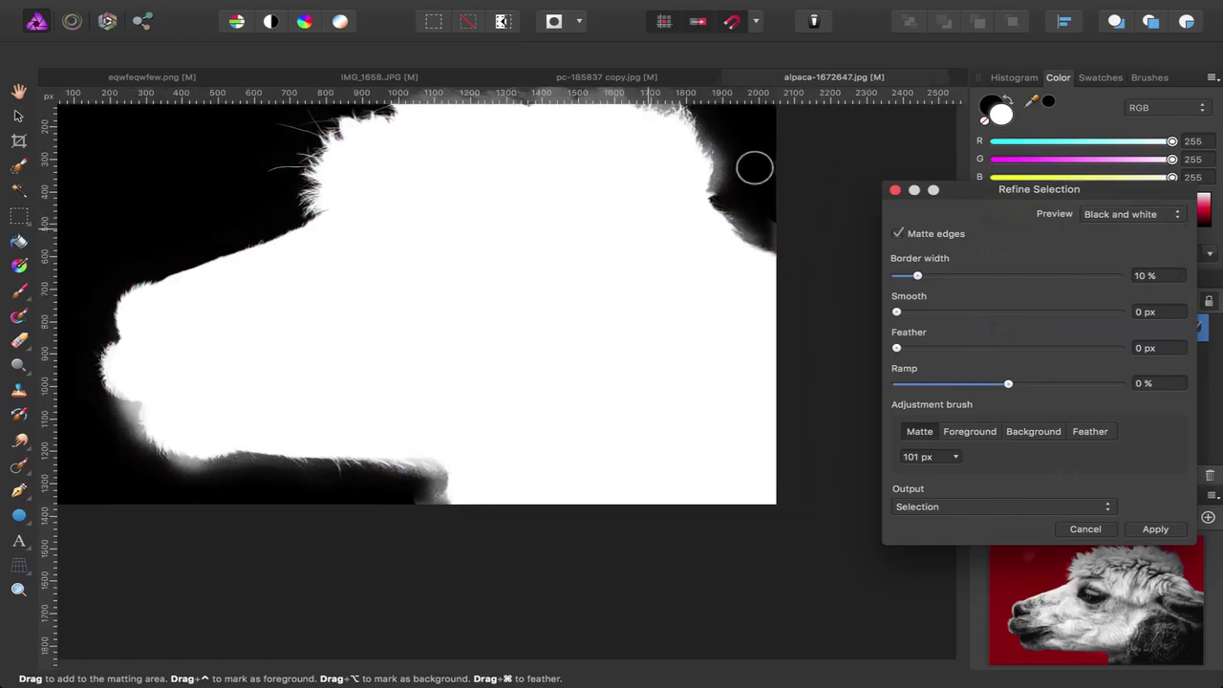
pyautogui.scroll(3, 600, 123)
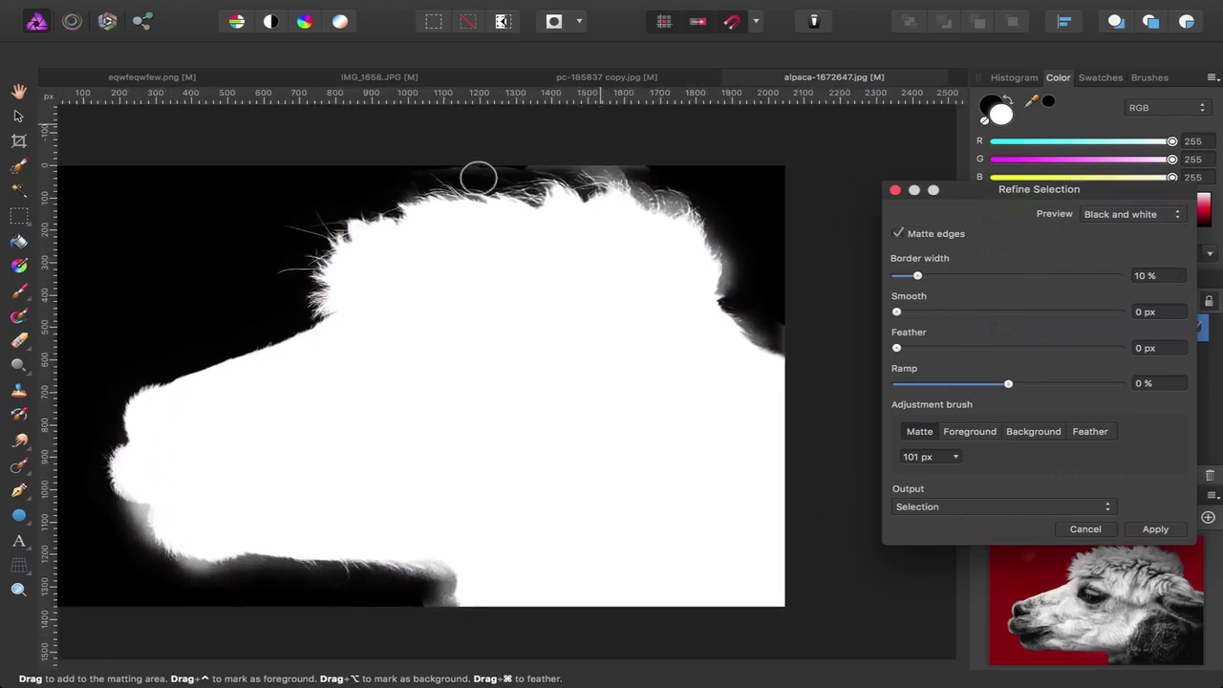
pyautogui.scroll(-4, 202, 377)
pyautogui.hscroll(-1, 200, 387)
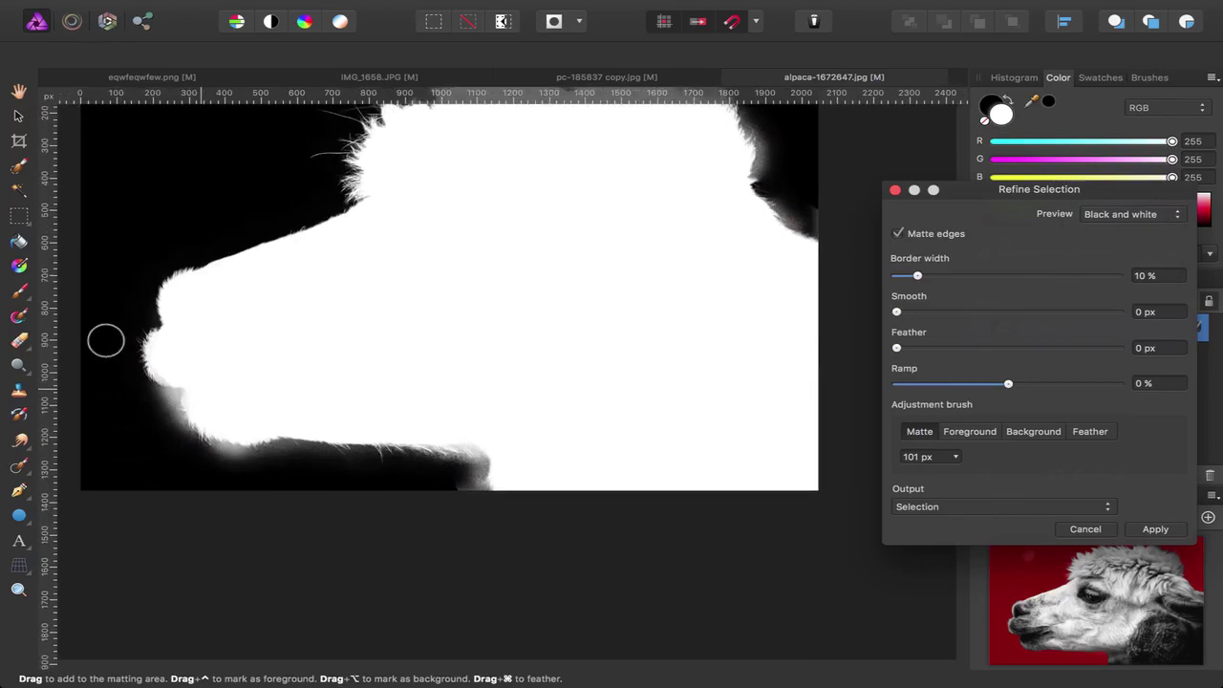
# - Paint the Matte brush over the hazy grey edges below the alpaca's mouth, along the jaw and down to the neck
pyautogui.scroll(3, 105, 340)
pyautogui.scroll(2, 157, 418)
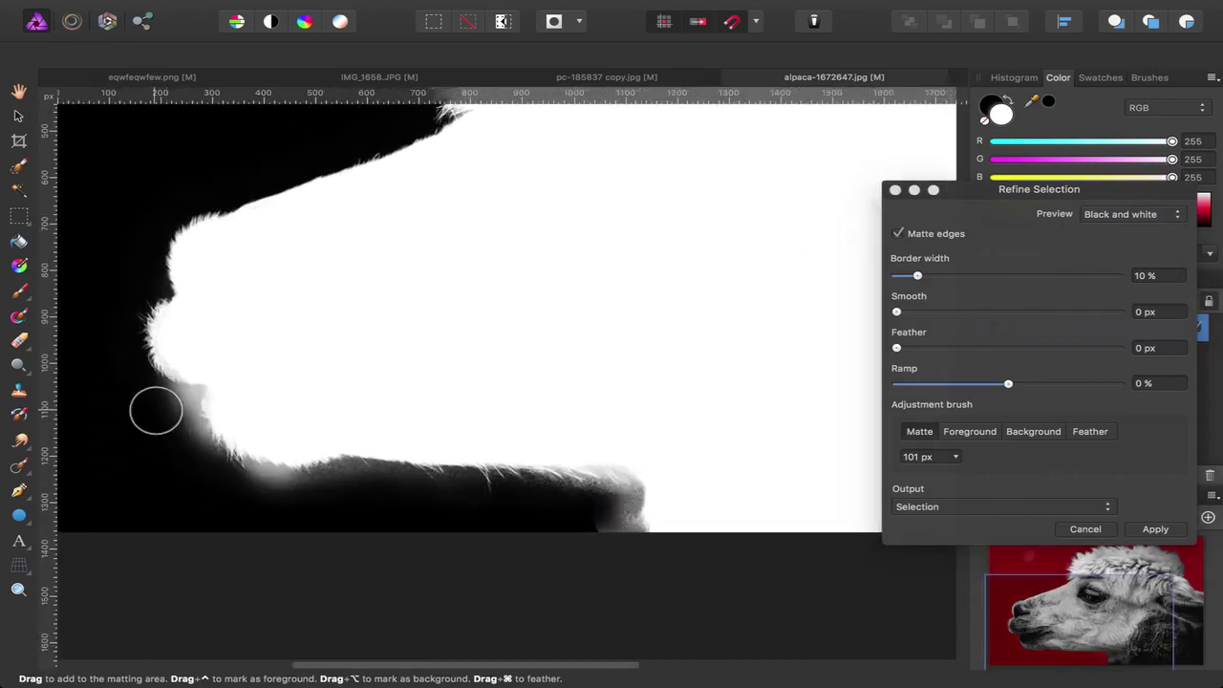
pyautogui.moveTo(156, 410)
pyautogui.mouseDown()
pyautogui.moveTo(189, 466)
pyautogui.moveTo(232, 490)
pyautogui.moveTo(299, 501)
pyautogui.moveTo(579, 499)
pyautogui.moveTo(606, 507)
pyautogui.moveTo(622, 554)
pyautogui.mouseUp()
pyautogui.press('Return')
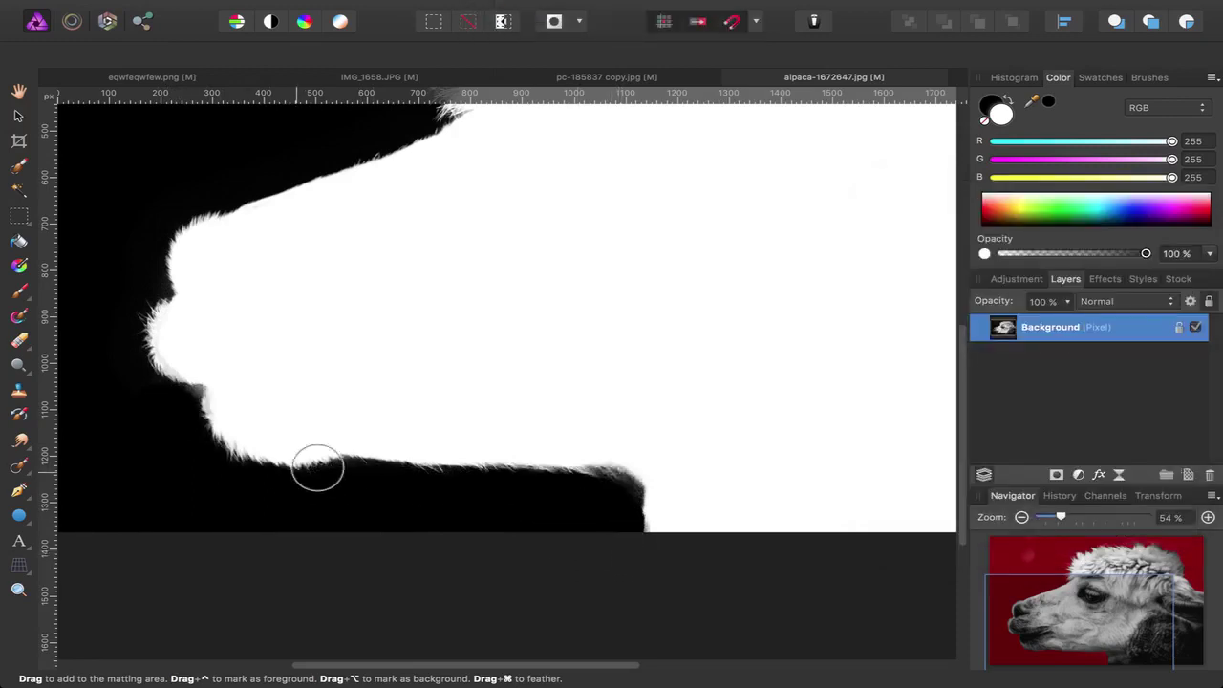
# - Paint the Matte brush over the hazy grey areas above and behind the alpaca's head, then check the whole outline
pyautogui.scroll(4, 469, 395)
pyautogui.hscroll(2, 470, 396)
pyautogui.scroll(5, 469, 396)
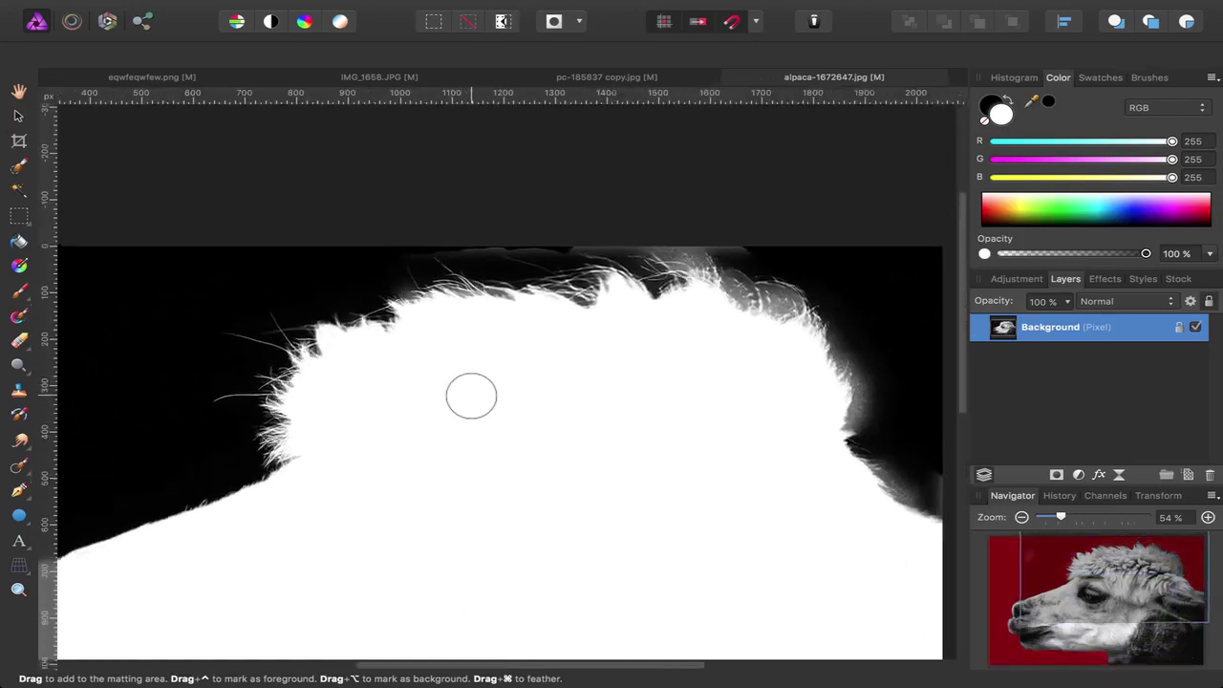
pyautogui.hscroll(4, 470, 382)
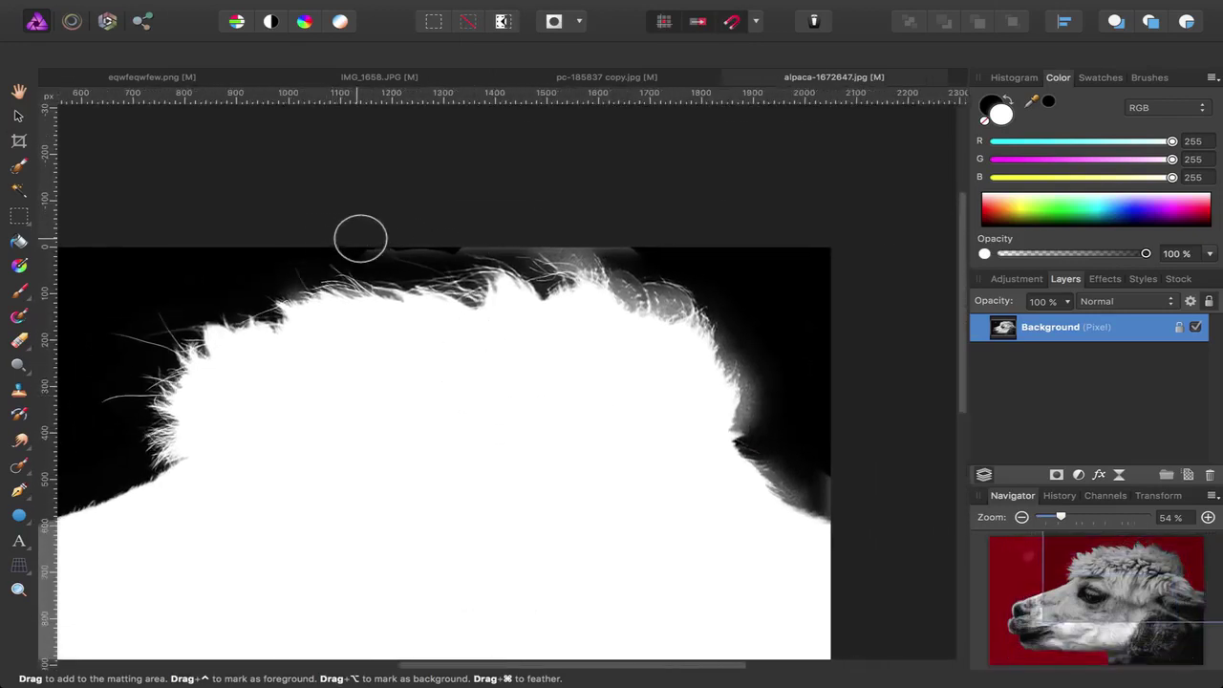
pyautogui.moveTo(545, 235)
pyautogui.mouseDown()
pyautogui.moveTo(624, 246)
pyautogui.moveTo(627, 264)
pyautogui.moveTo(675, 262)
pyautogui.moveTo(726, 289)
pyautogui.moveTo(777, 445)
pyautogui.moveTo(927, 553)
pyautogui.mouseUp()
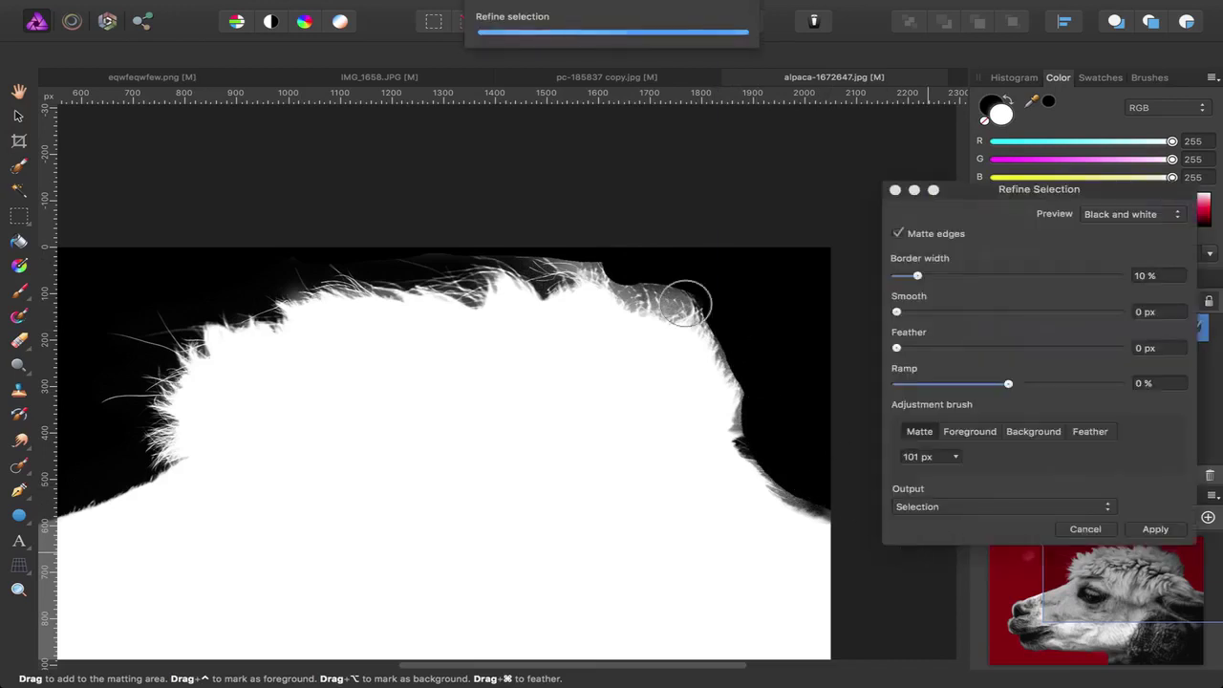
pyautogui.scroll(-4, 754, 491)
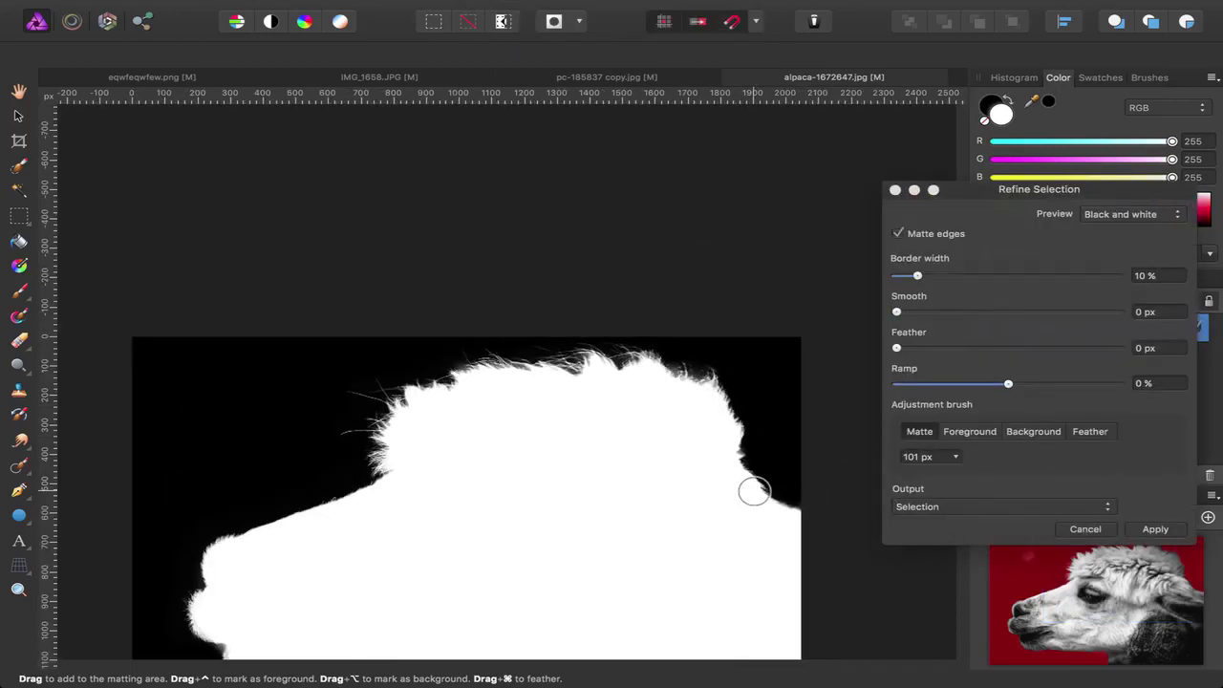
pyautogui.hscroll(3, 808, 365)
pyautogui.scroll(-1, 808, 365)
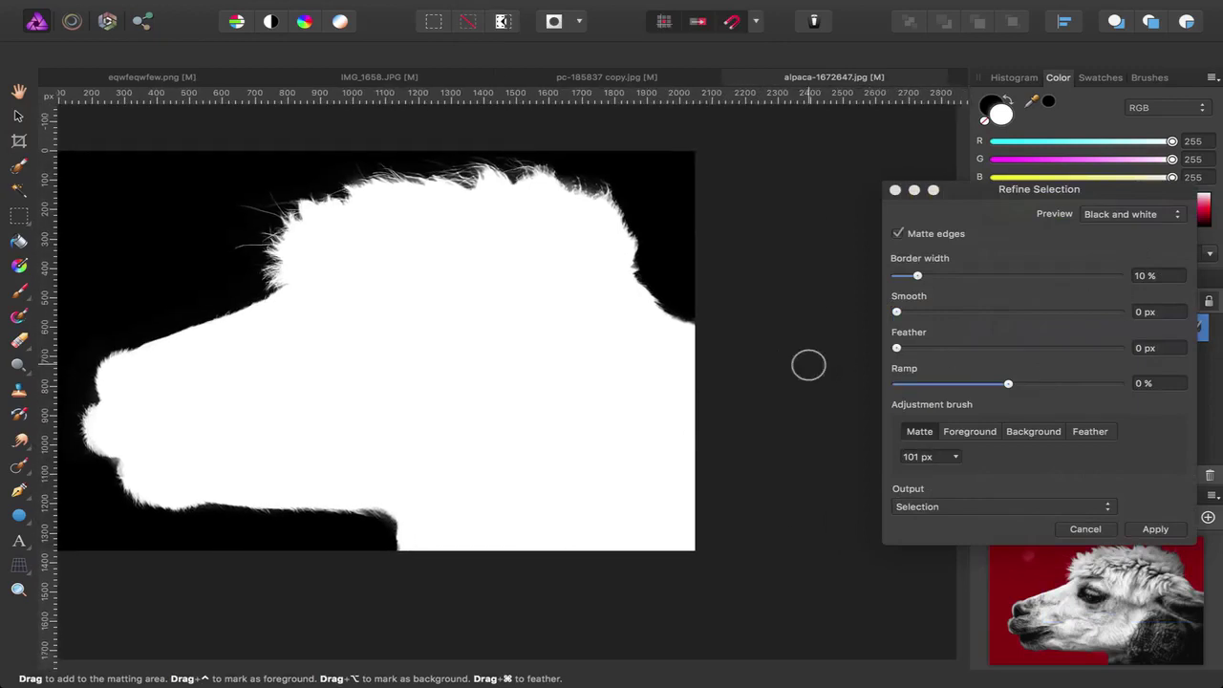
pyautogui.hscroll(-2, 808, 365)
pyautogui.hscroll(-2, 808, 364)
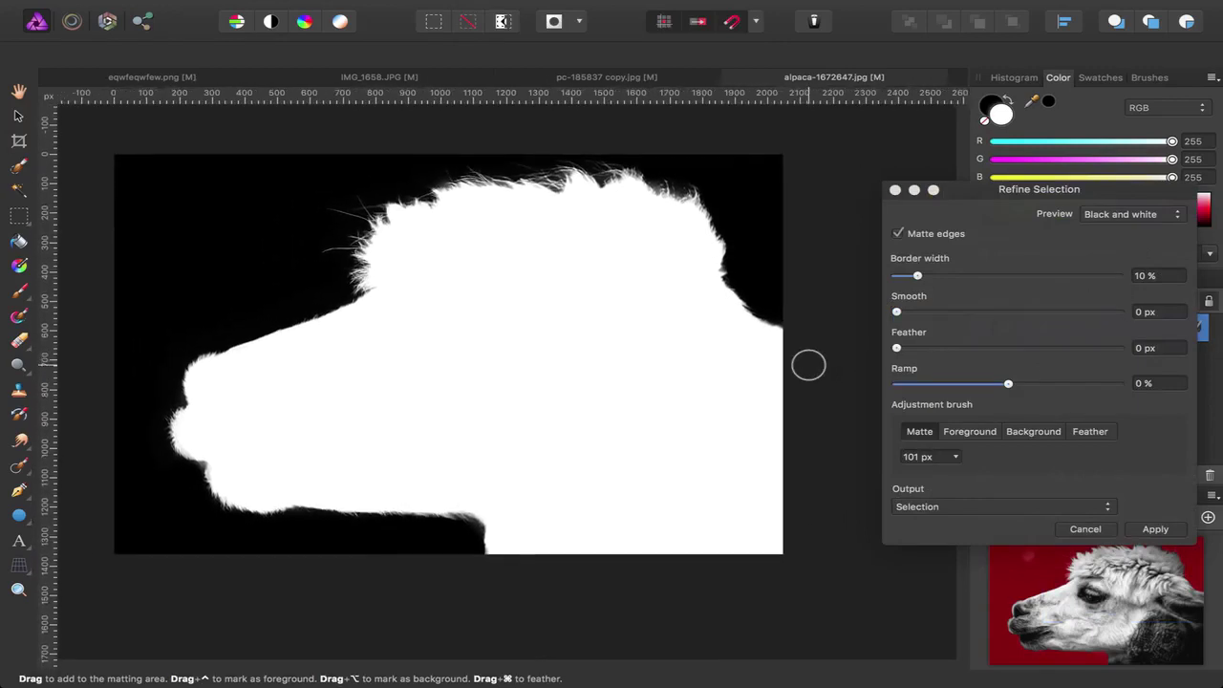
# - Return the refinement preview to Overlay and apply the refined edges with Selection as the output
pyautogui.click(1120, 216)
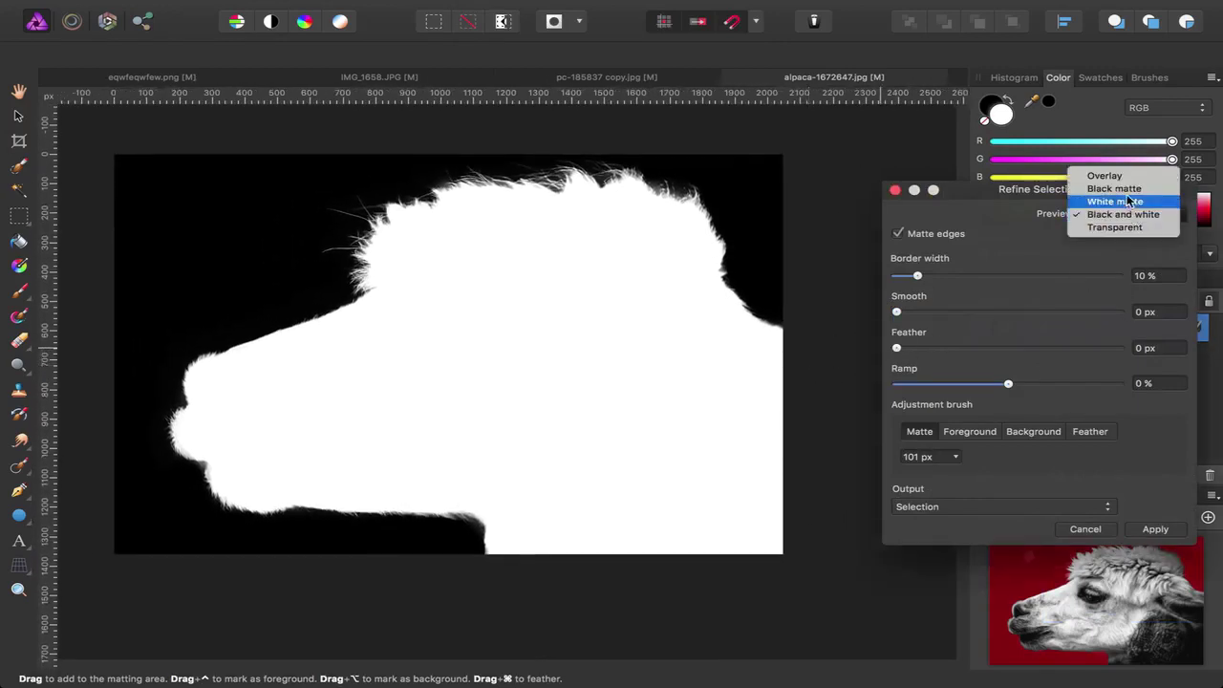
pyautogui.click(1103, 173)
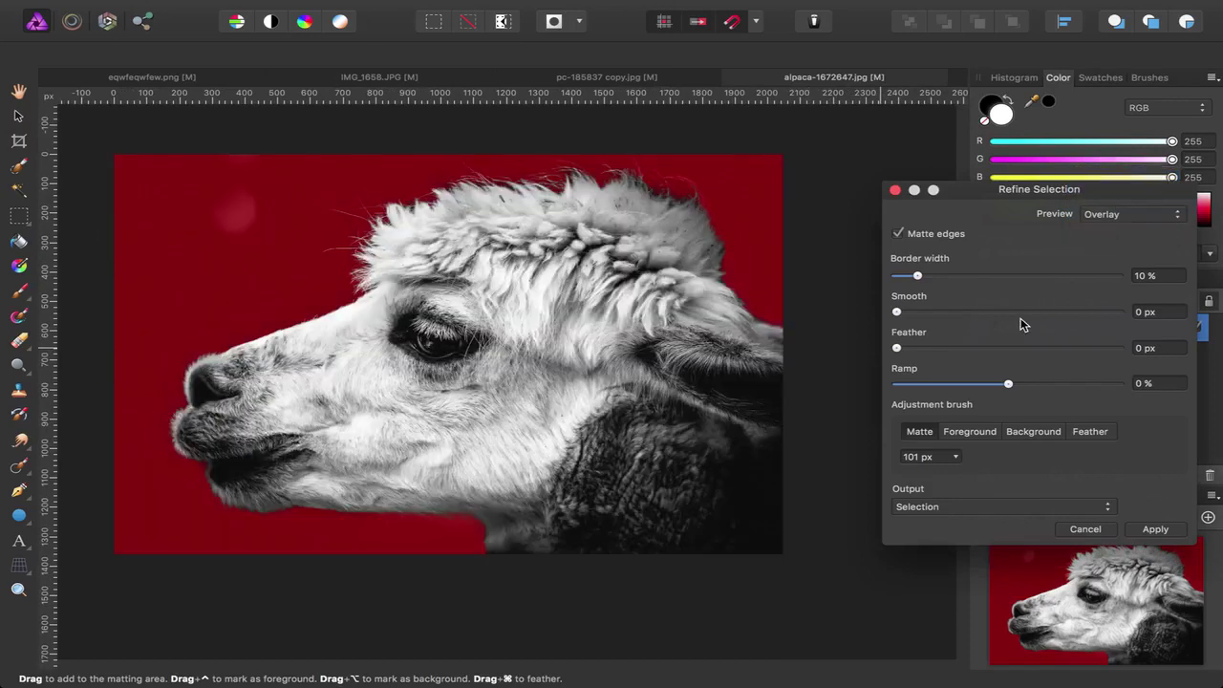
pyautogui.click(1154, 529)
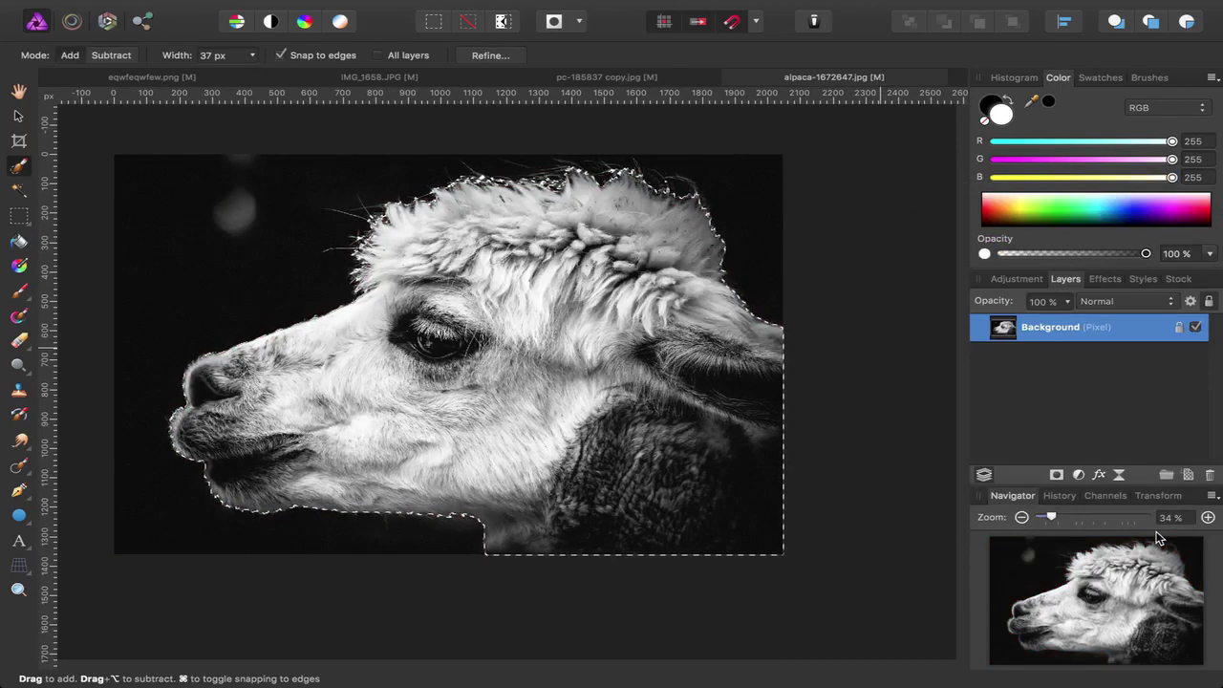
# - Mask the Background layer with the refined alpaca selection and deselect
pyautogui.click(1055, 475)
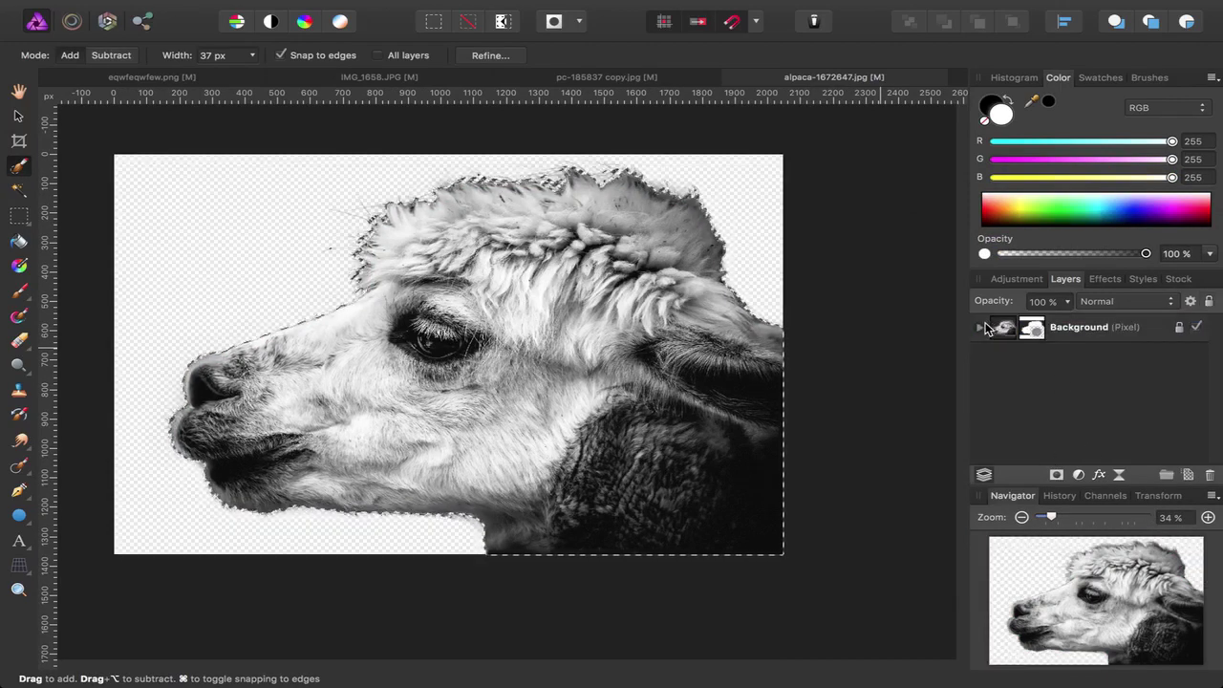
pyautogui.press('super+d')
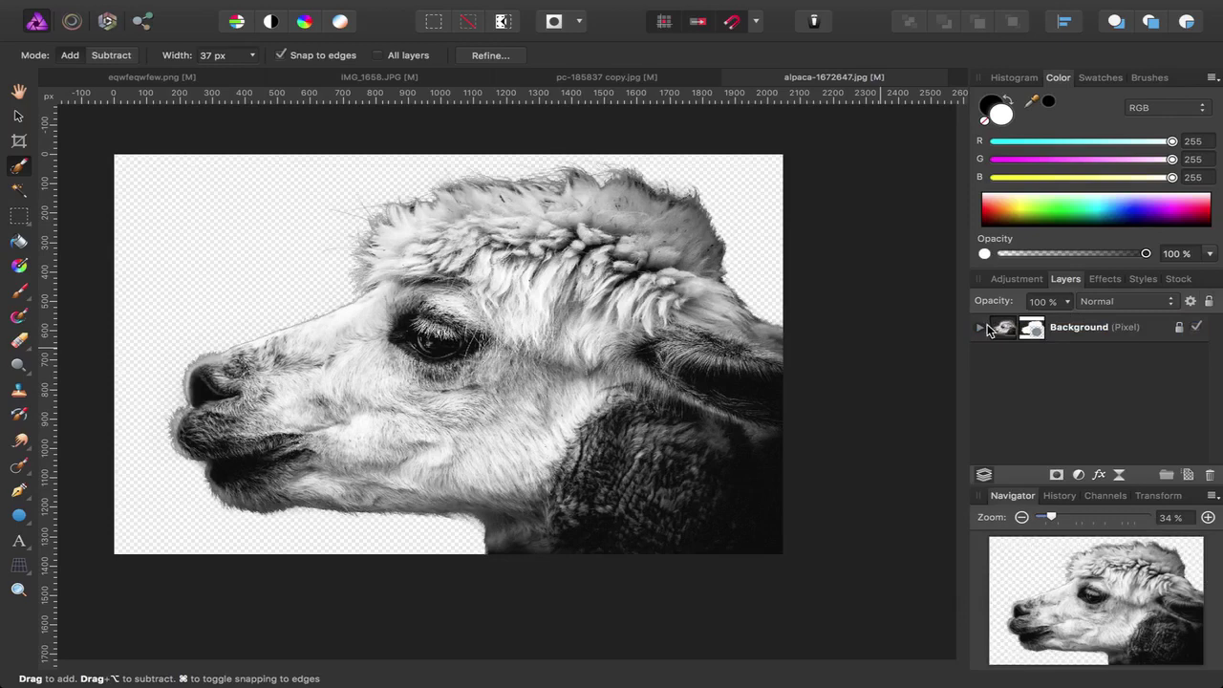
# - Expand the Background layer and open its mask for refinement
pyautogui.click(981, 328)
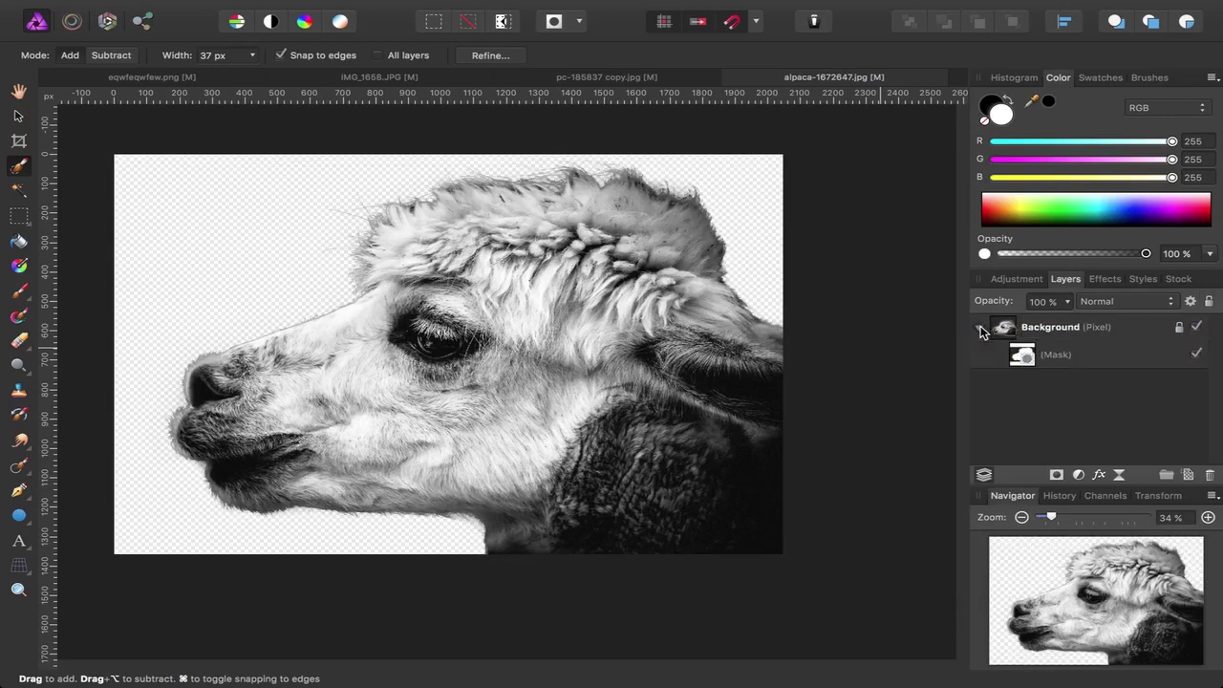
pyautogui.rightClick(1020, 356)
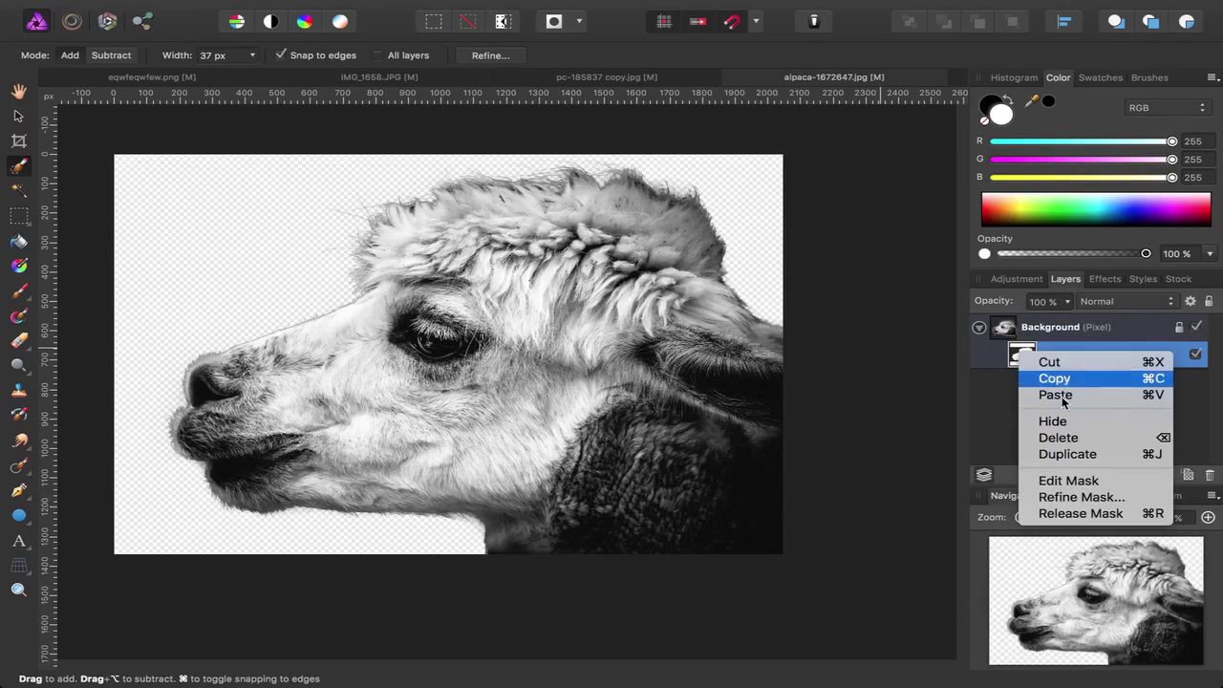
pyautogui.click(1079, 498)
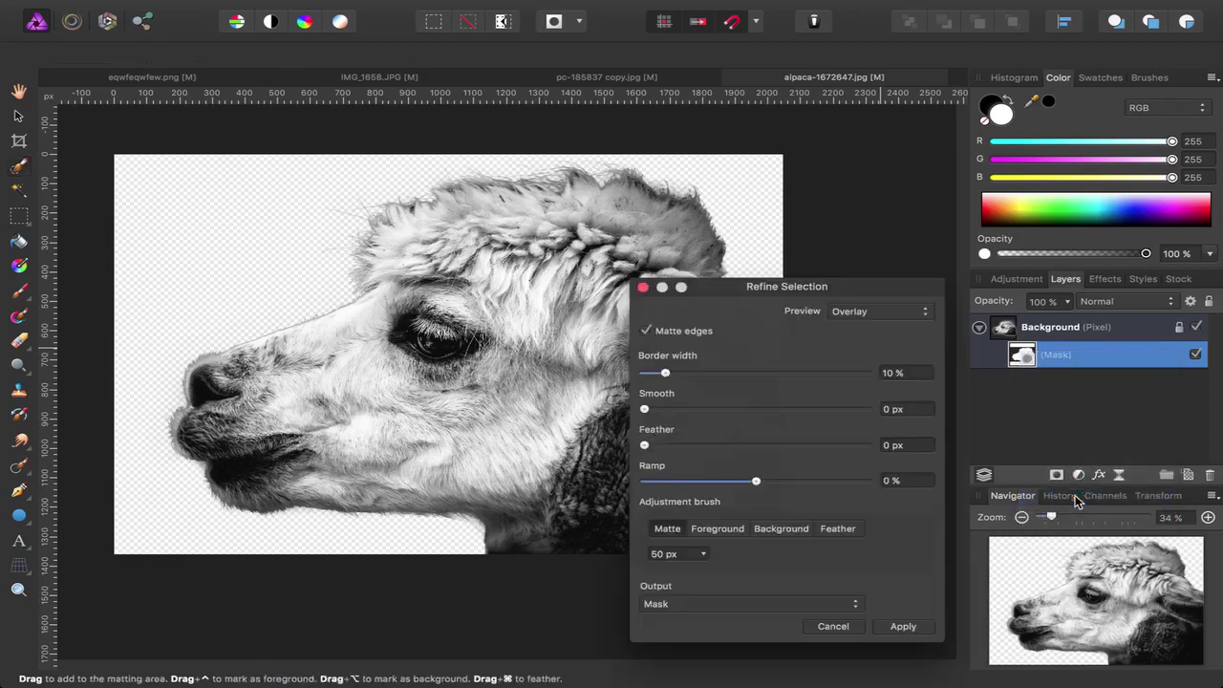